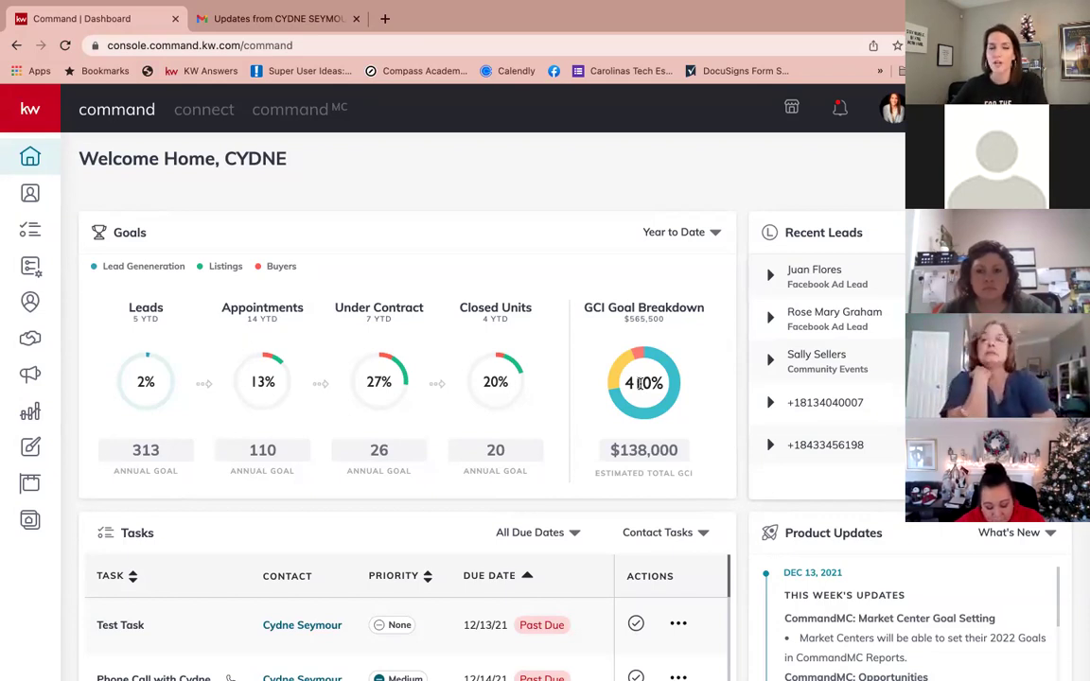
Step: Expand the sidebar and open the Opportunities pipeline with its Listings and Buyers stages
{"action": "left_click", "coordinate": [25, 128]}
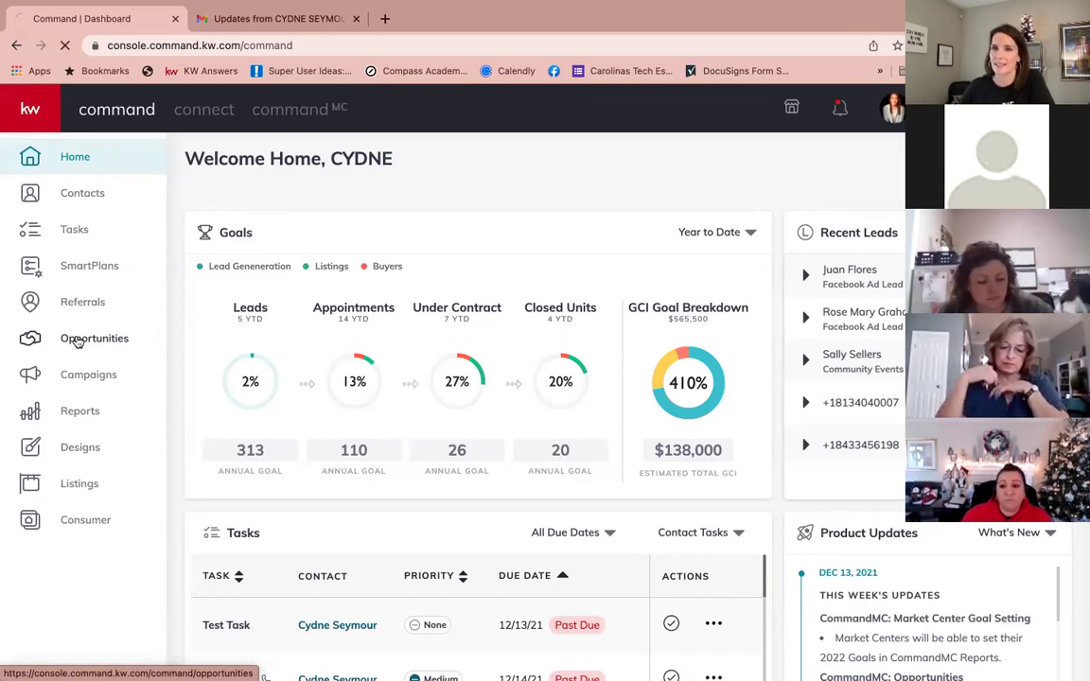
{"action": "left_click", "coordinate": [63, 339]}
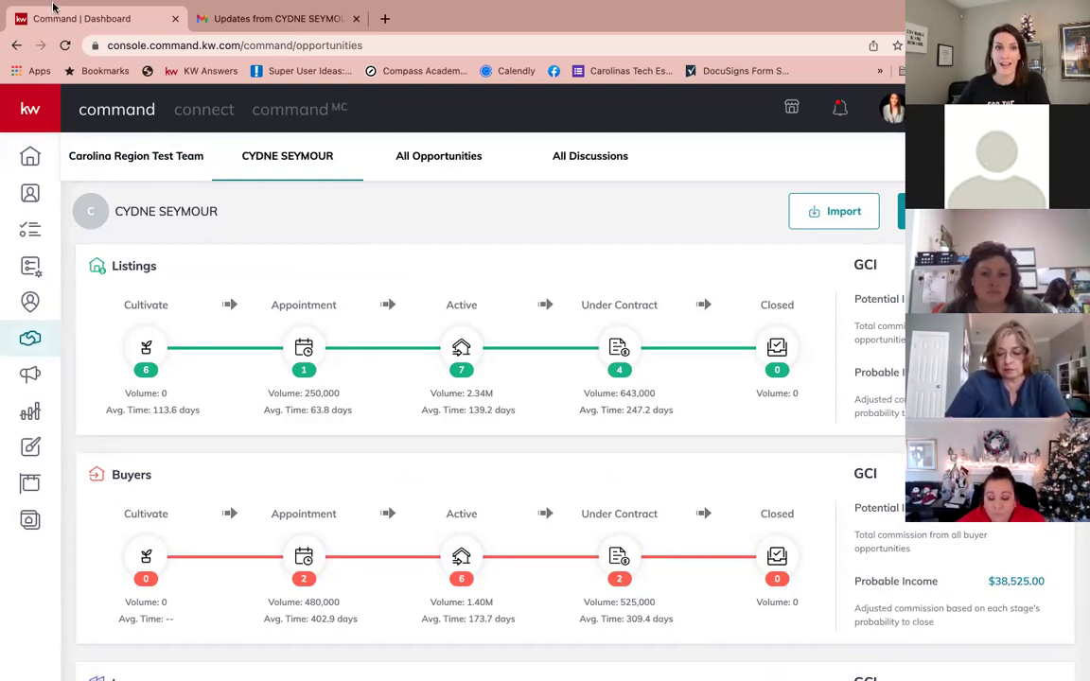
{"action": "mouse_move", "coordinate": [54, 7]}
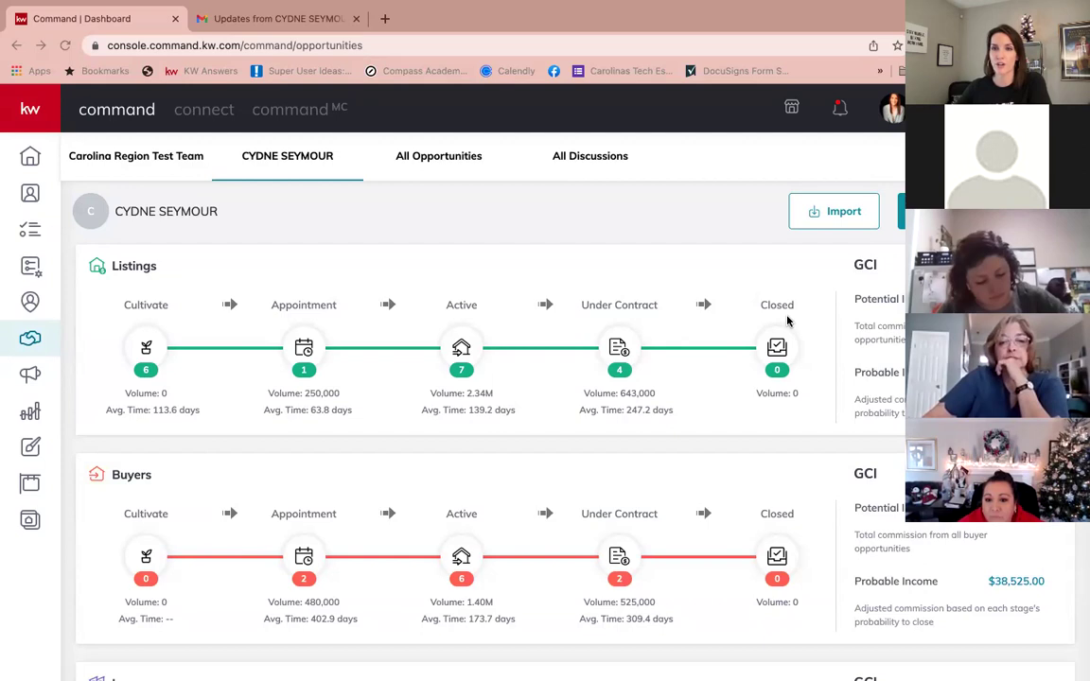
Step: Show the Carolina Region Test Team pipeline and bring its Buyers and Leases sections into view
{"action": "left_click", "coordinate": [137, 158]}
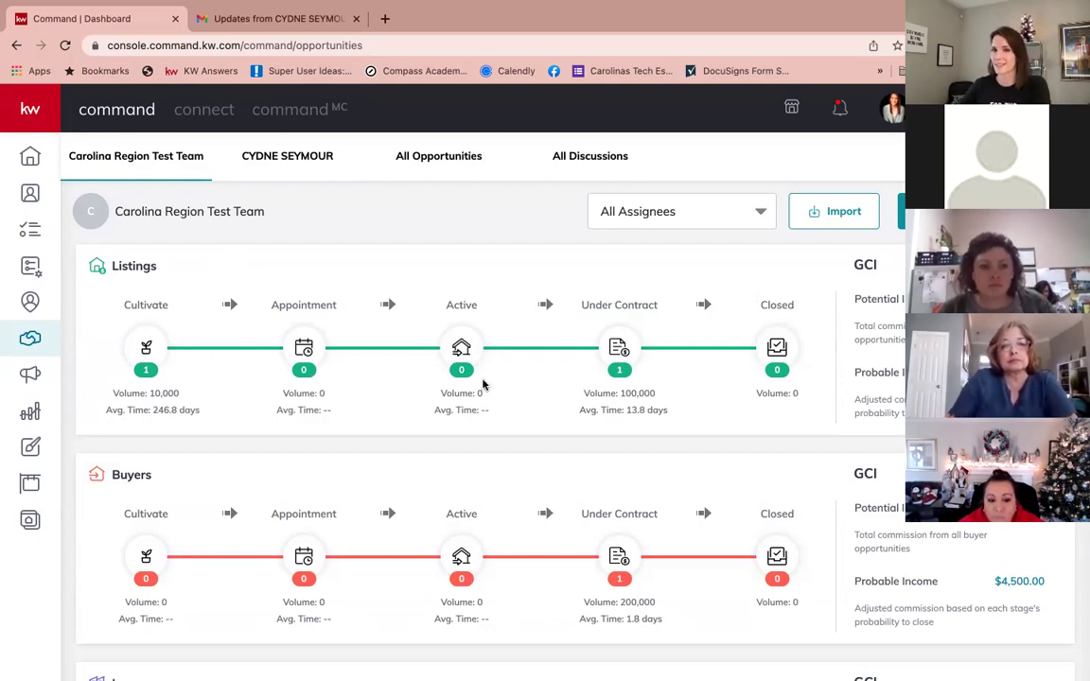
{"action": "scroll", "coordinate": [360, 419], "scroll_direction": "down", "scroll_amount": 3}
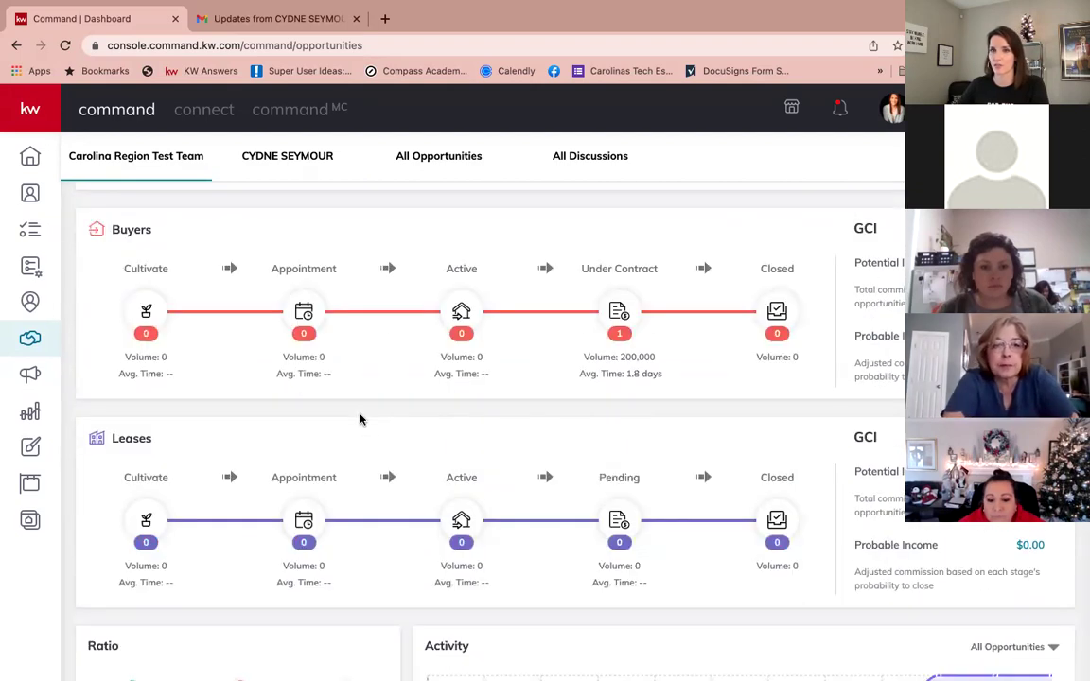
{"action": "left_click_drag", "start_coordinate": [111, 229], "coordinate": [158, 231]}
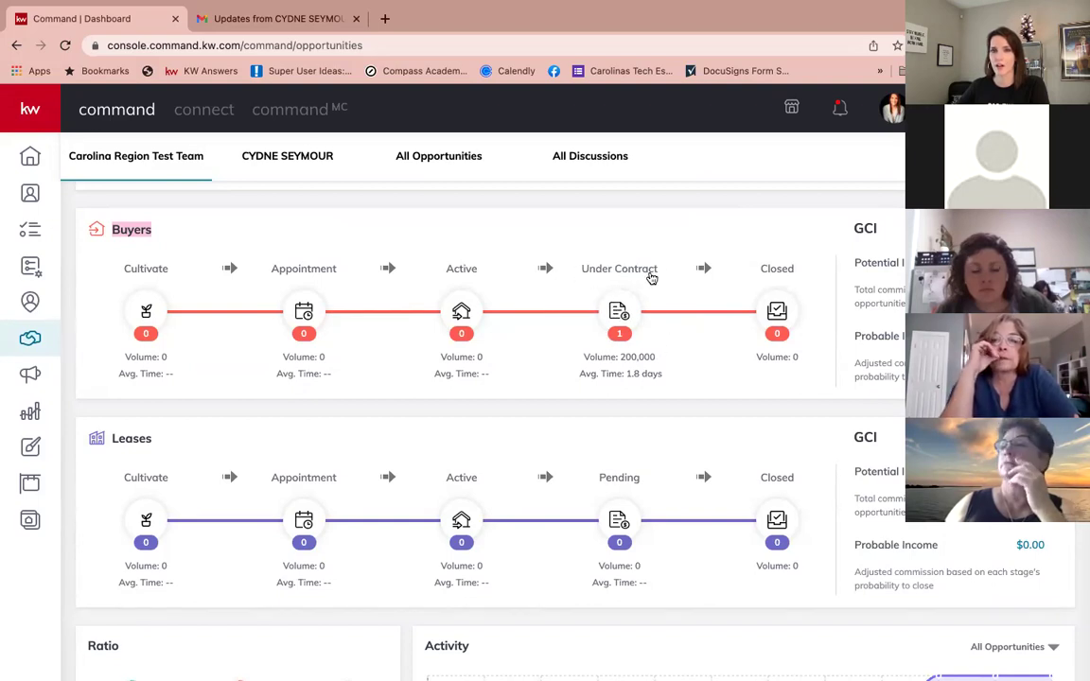
Step: Open the Buyers Under Contract stages, TC Stage through Clear to Close, for editing
{"action": "left_click", "coordinate": [621, 311]}
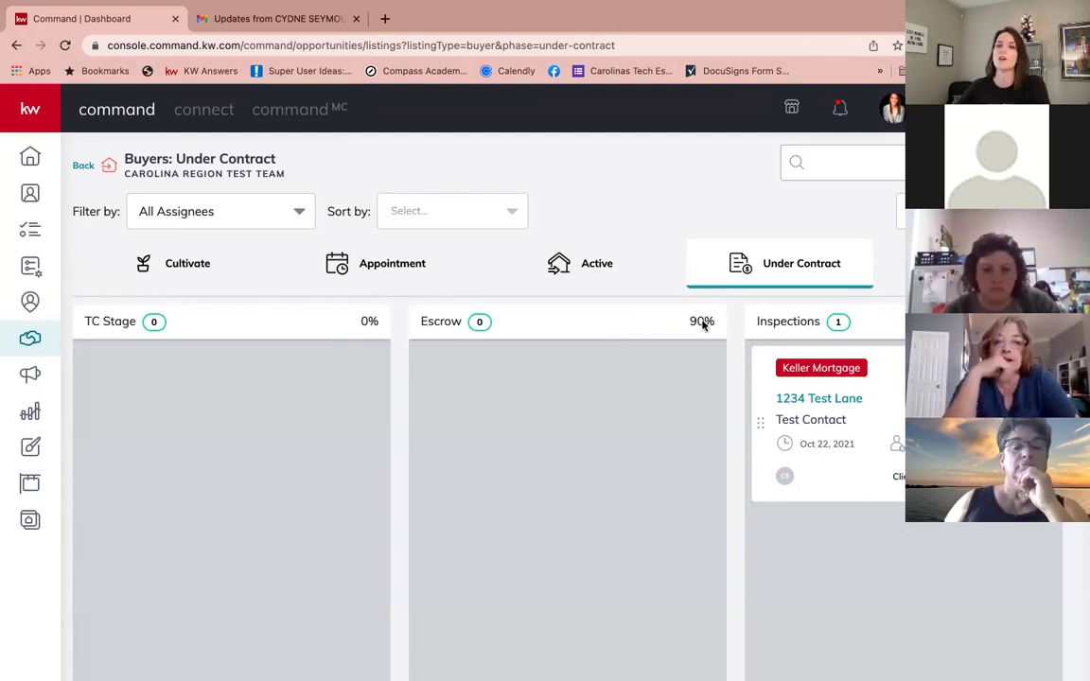
{"action": "scroll", "coordinate": [556, 373], "scroll_direction": "right", "scroll_amount": 5}
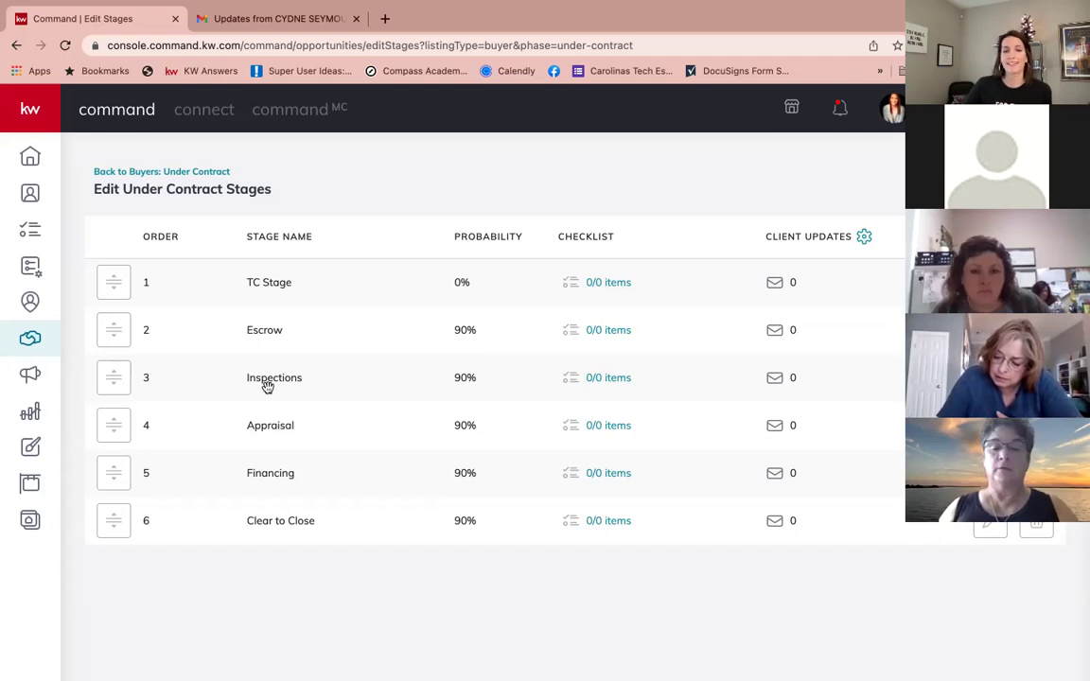
Step: Open the Inspections stage checklist and add the item 'Inspection has been ordered'
{"action": "left_click", "coordinate": [617, 382]}
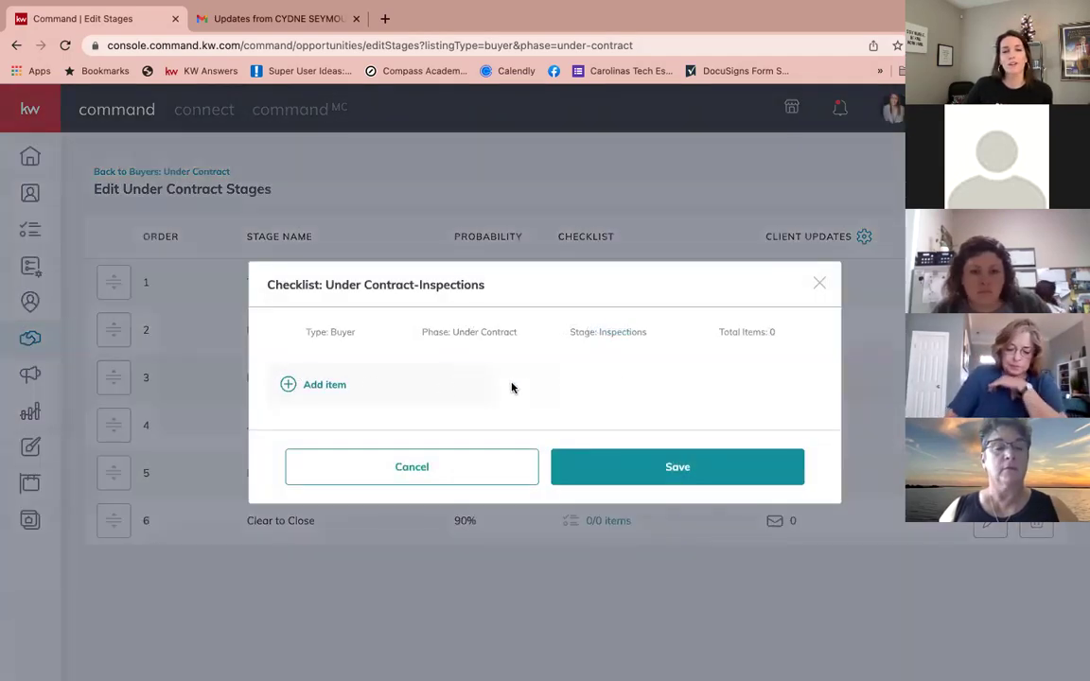
{"action": "left_click", "coordinate": [319, 385]}
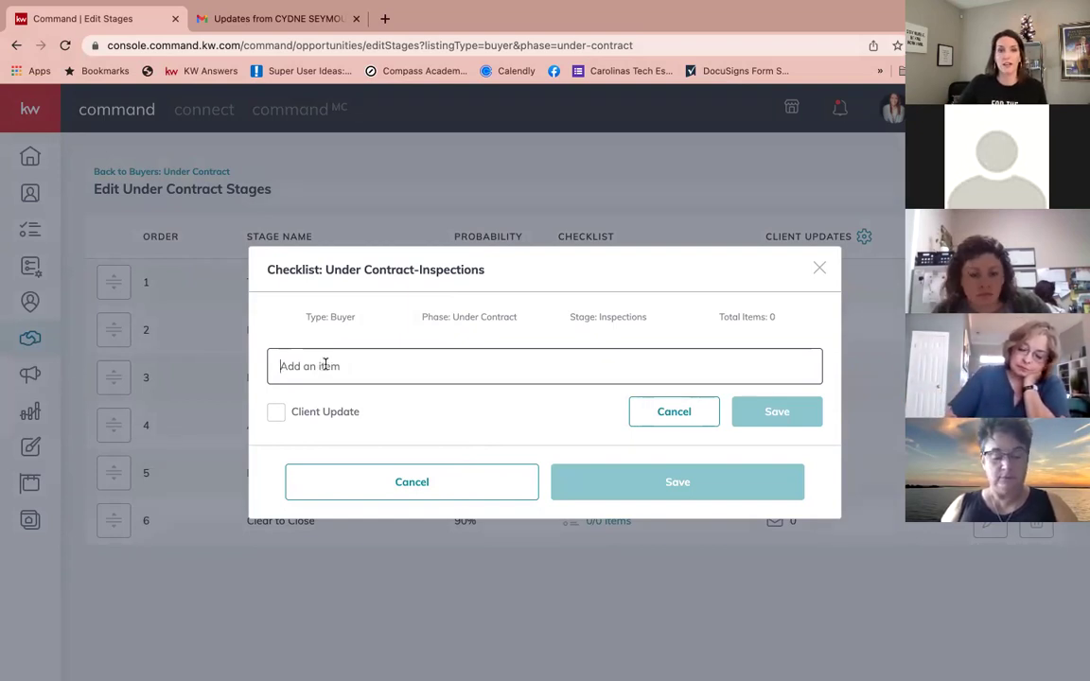
{"action": "type", "text": "Ch"}
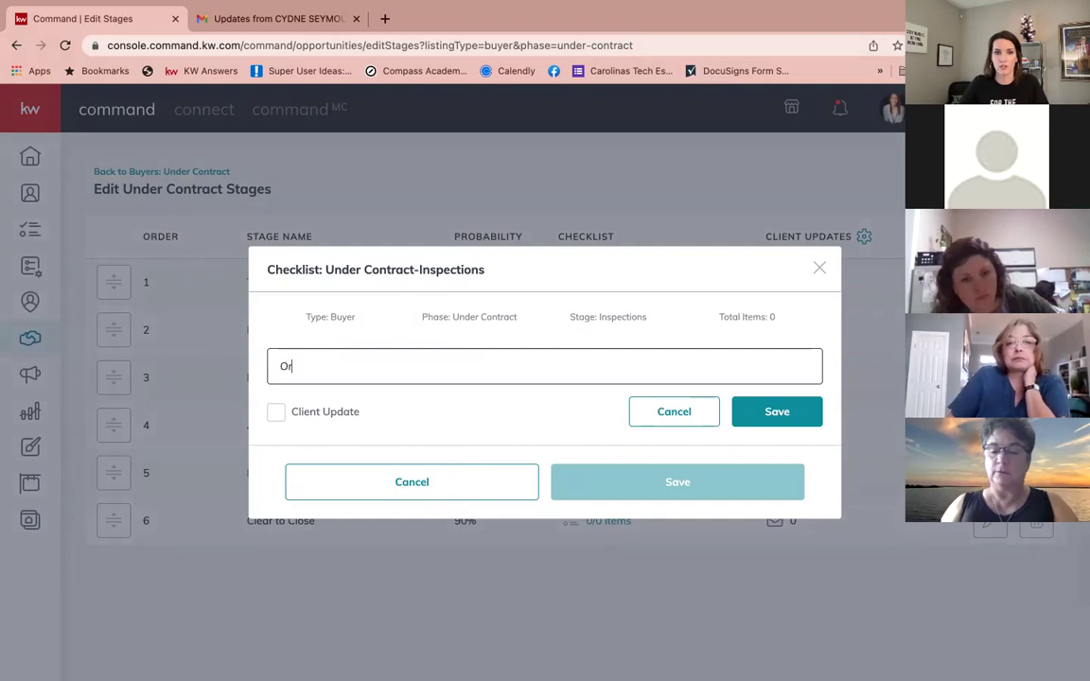
{"action": "key", "text": "BackSpace"}
{"action": "key", "text": "BackSpace"}
{"action": "type", "text": "Inspection has been or"}
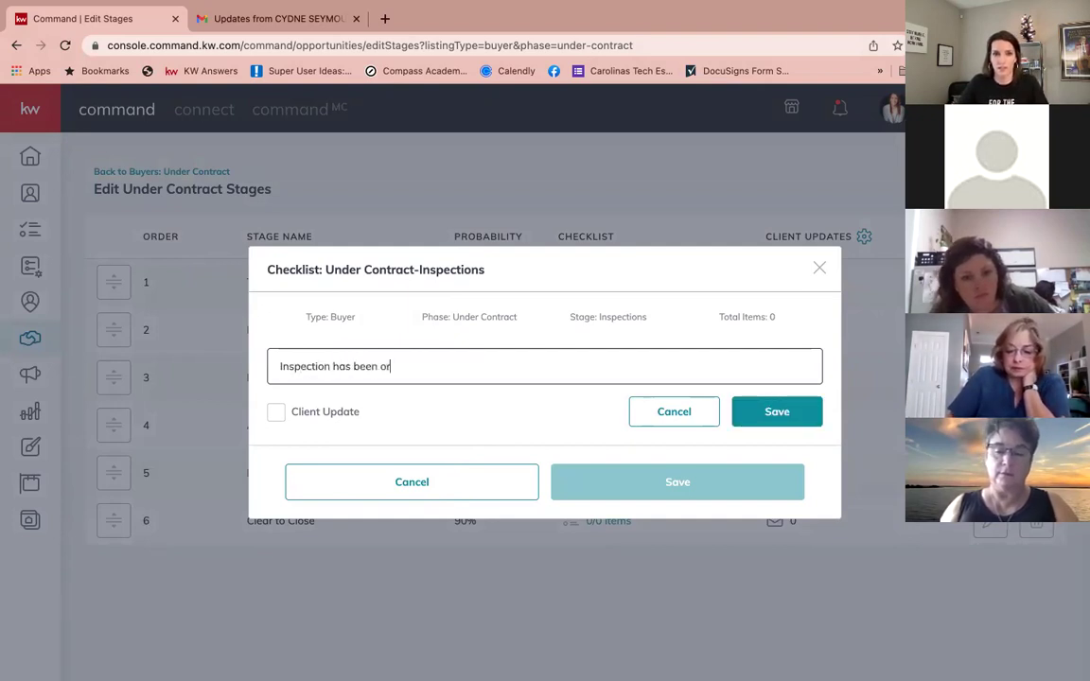
{"action": "type", "text": "dered"}
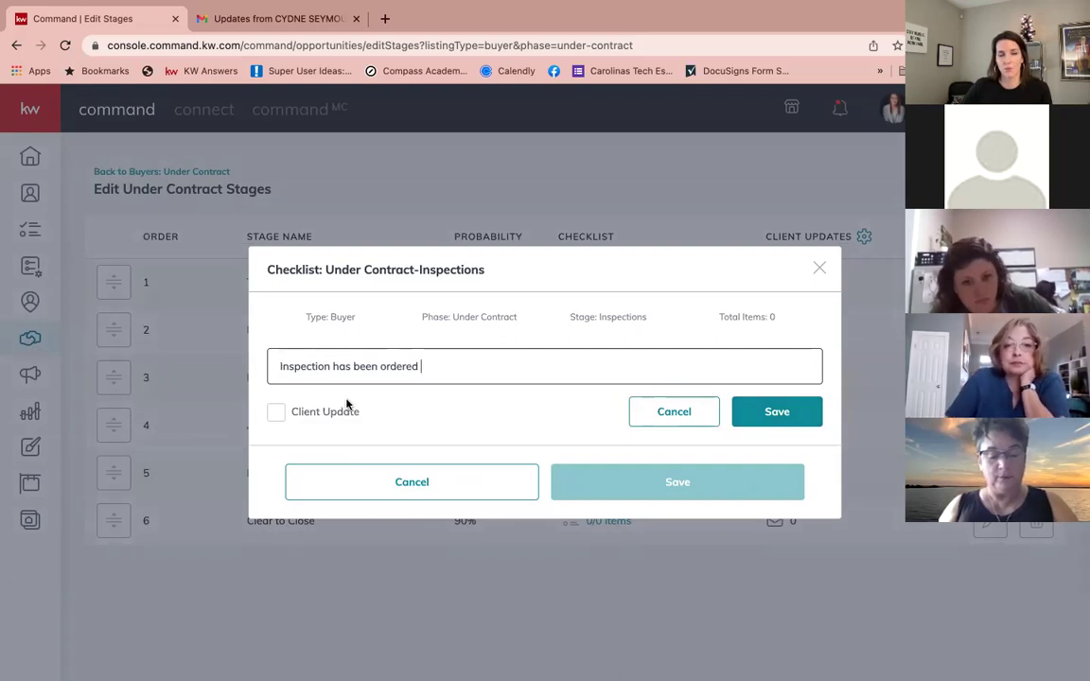
{"action": "left_click", "coordinate": [791, 414]}
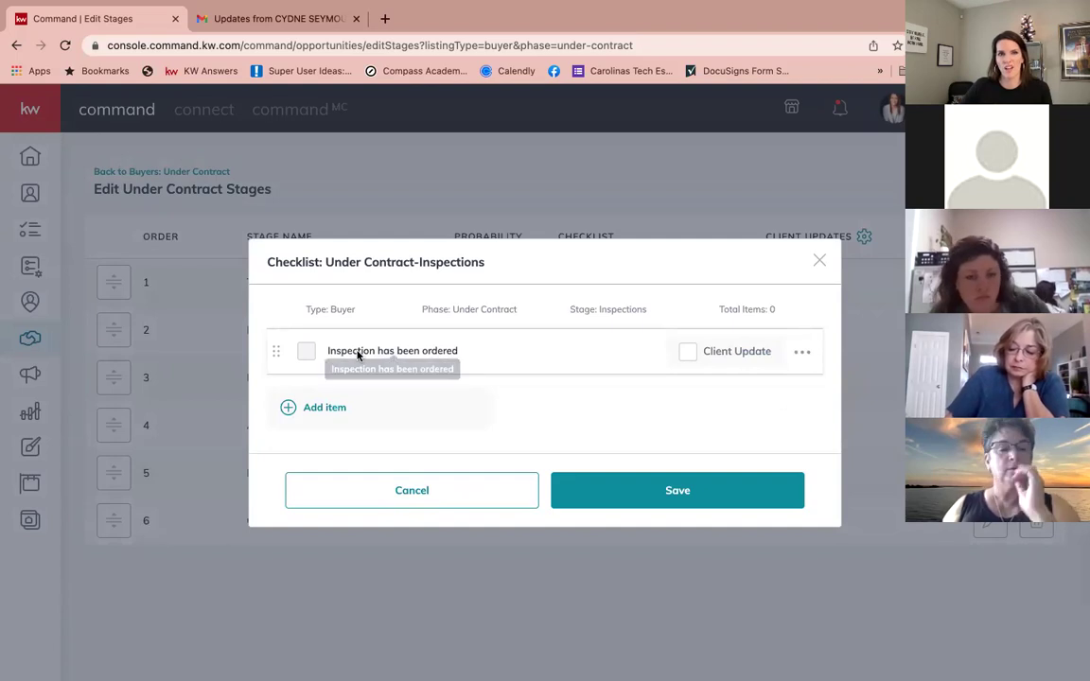
Step: Add a second item, 'Make sure the inspection report has been received'
{"action": "left_click", "coordinate": [320, 407]}
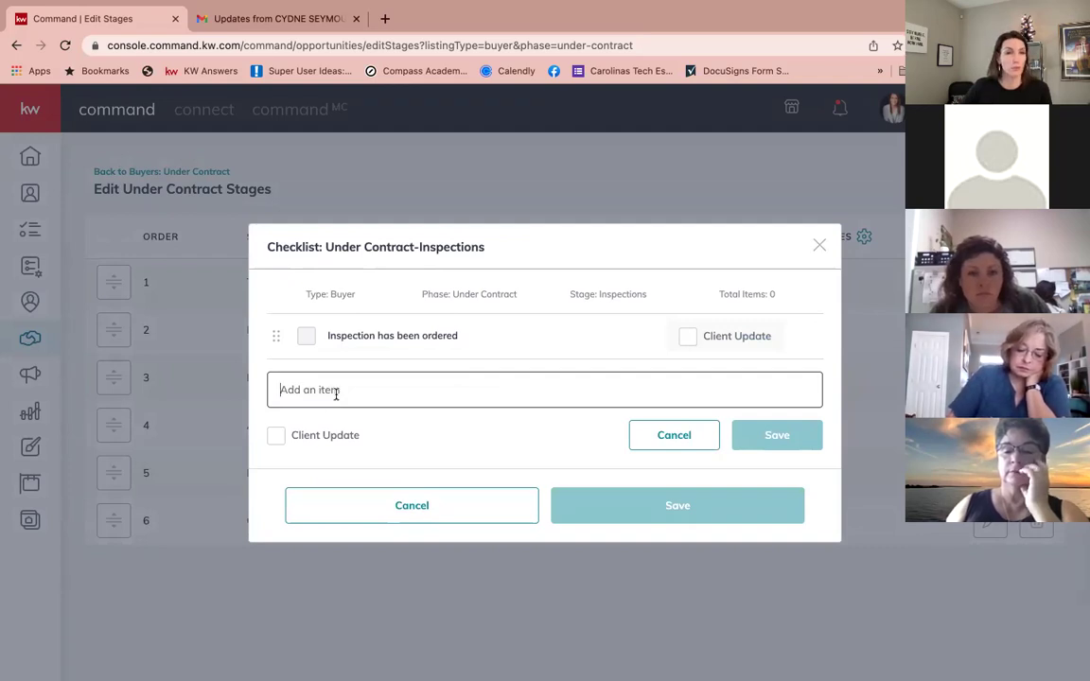
{"action": "type", "text": "Make"}
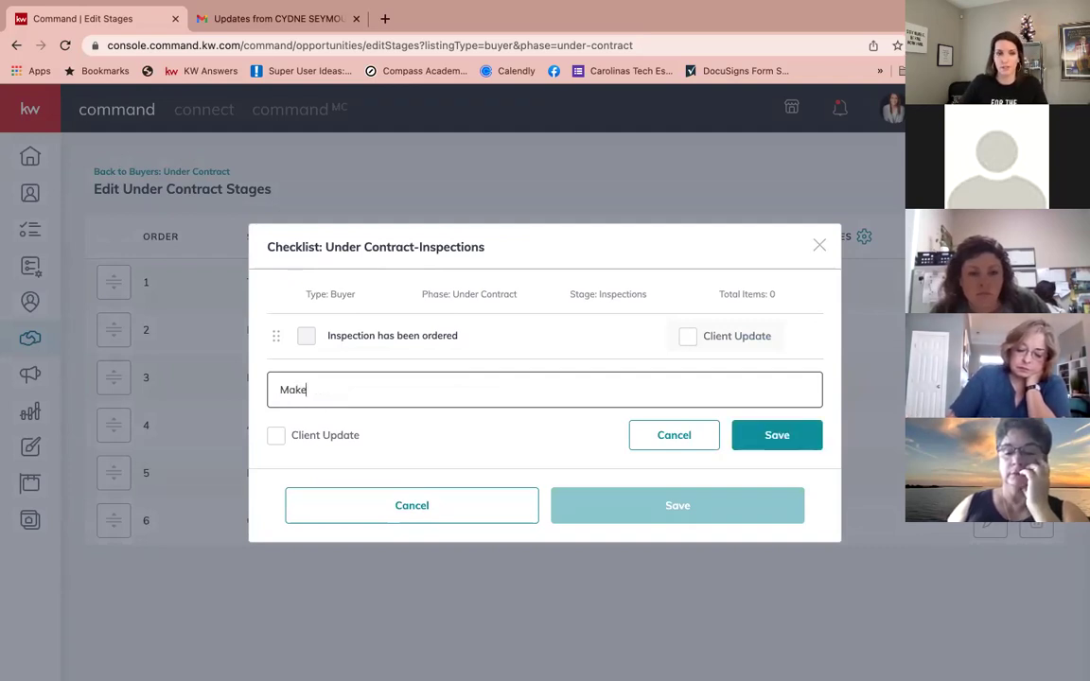
{"action": "type", "text": " sure I ha"}
{"action": "key", "text": "BackSpace"}
{"action": "key", "text": "BackSpace"}
{"action": "type", "text": "he inspe"}
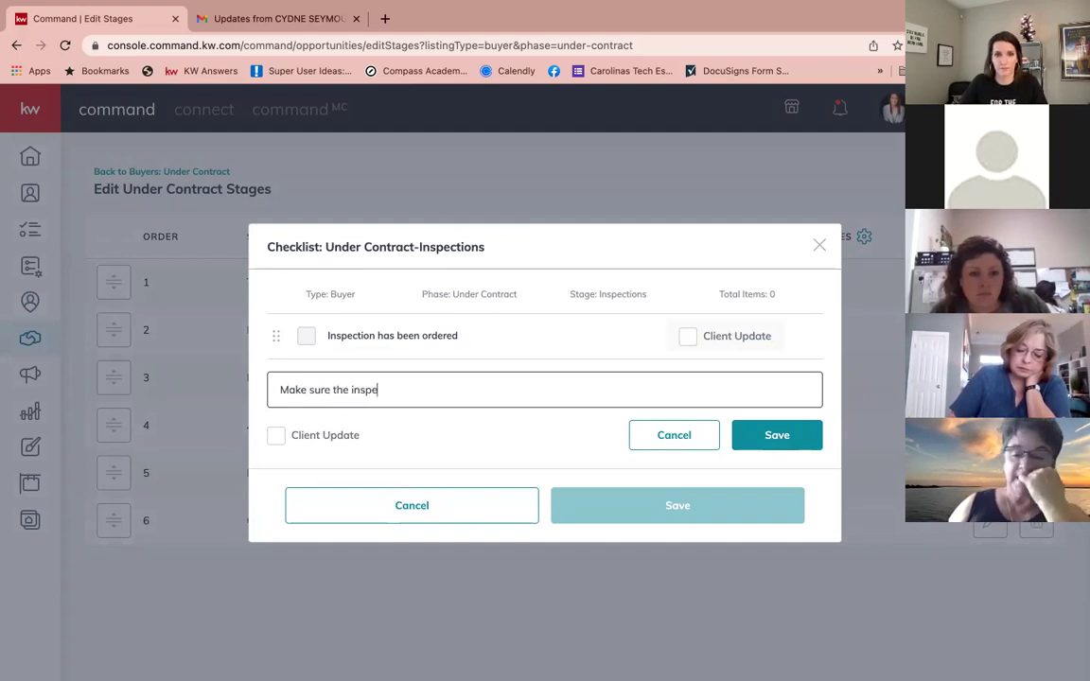
{"action": "type", "text": "ction report has b"}
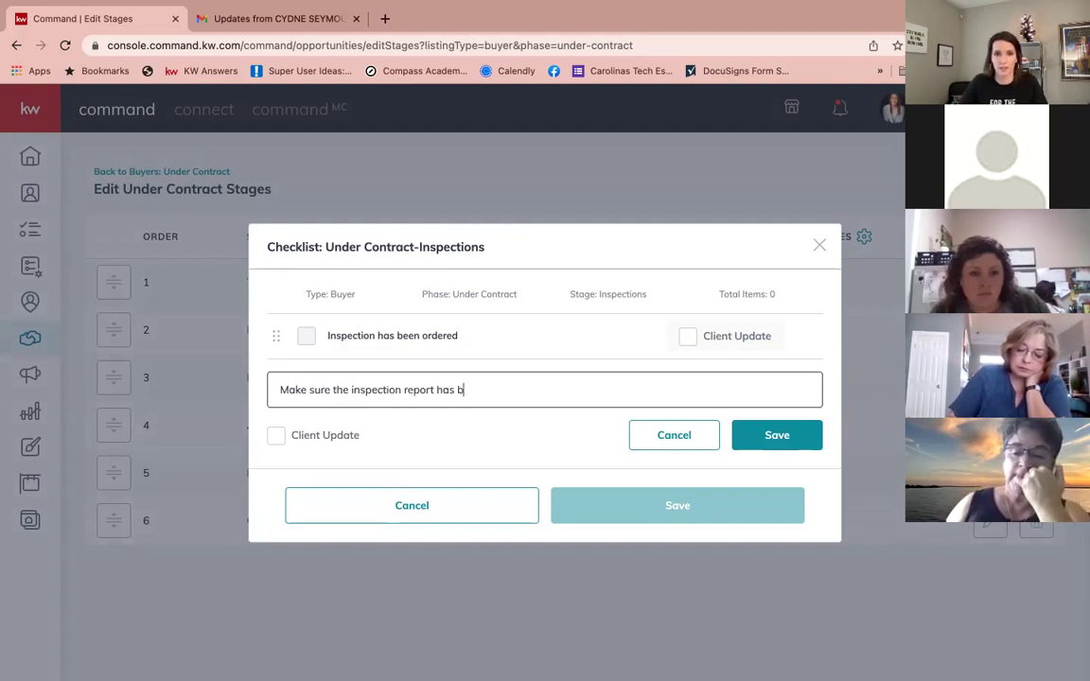
{"action": "type", "text": "een received"}
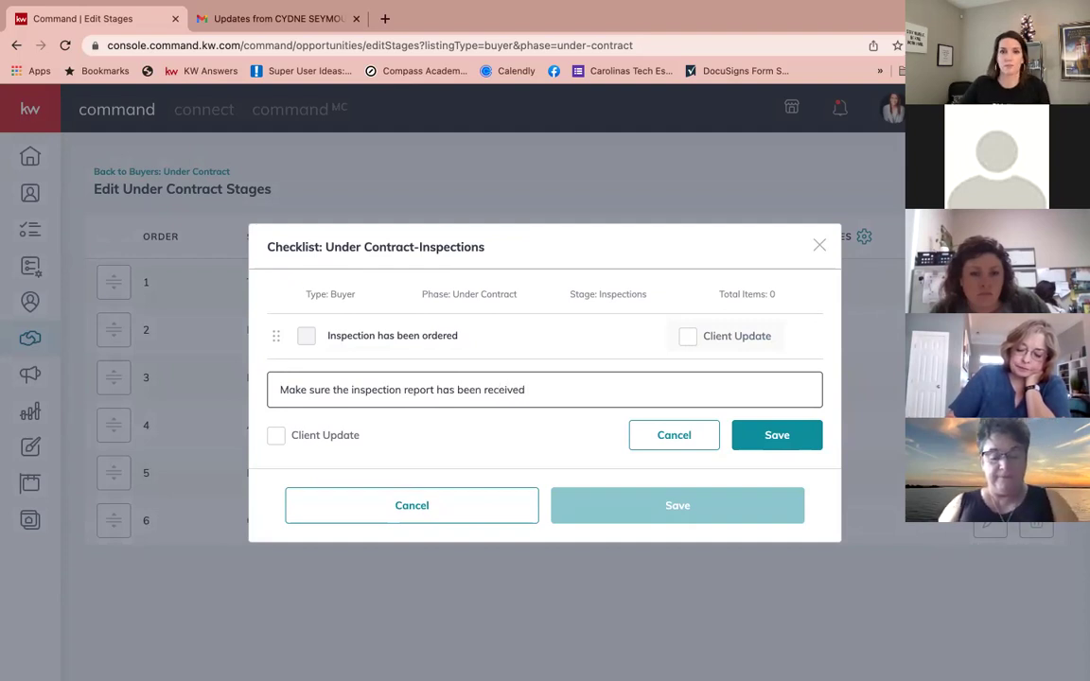
{"action": "left_click", "coordinate": [800, 442]}
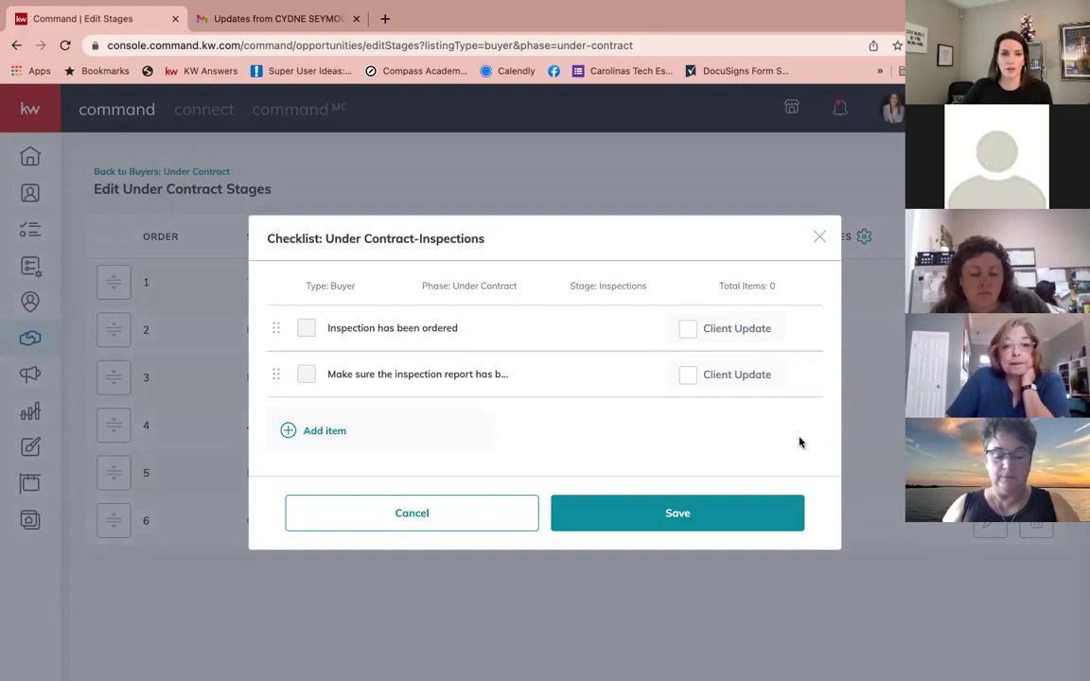
Step: Add items to follow up with the inspector on outstanding issues/questions and create a repair request
{"action": "left_click", "coordinate": [319, 433]}
{"action": "type", "text": "Follow up wiht the"}
{"action": "key", "text": "BackSpace"}
{"action": "key", "text": "BackSpace"}
{"action": "key", "text": "BackSpace"}
{"action": "key", "text": "BackSpace"}
{"action": "key", "text": "BackSpace"}
{"action": "key", "text": "BackSpace"}
{"action": "key", "text": "BackSpace"}
{"action": "type", "text": "th the inspector on any outstanding "}
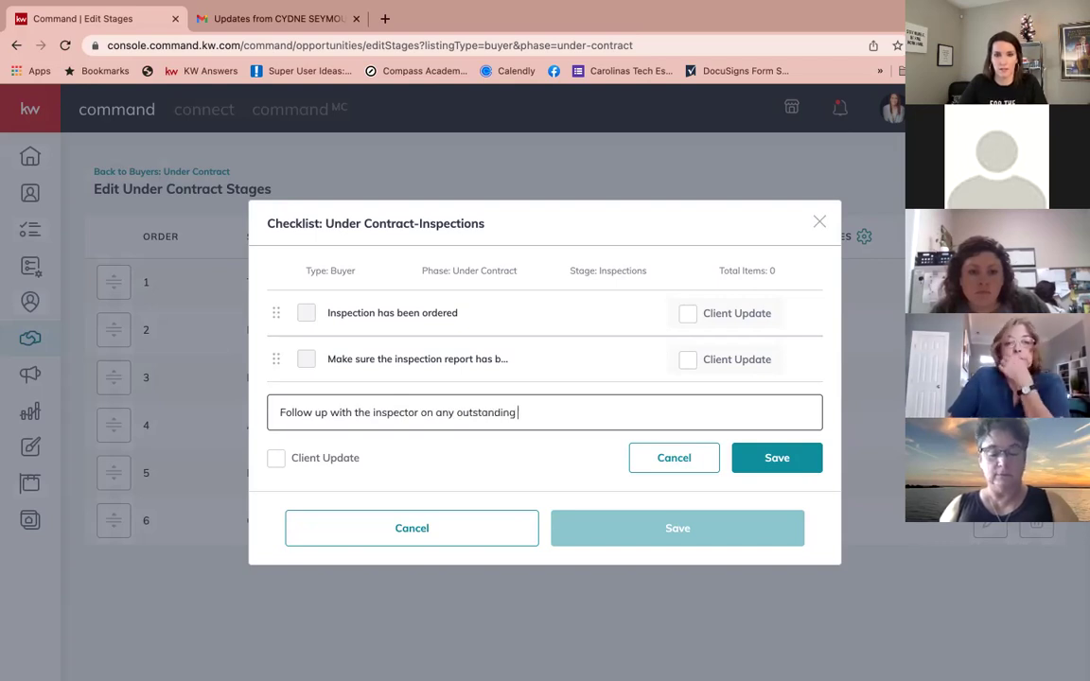
{"action": "type", "text": "issues/questions"}
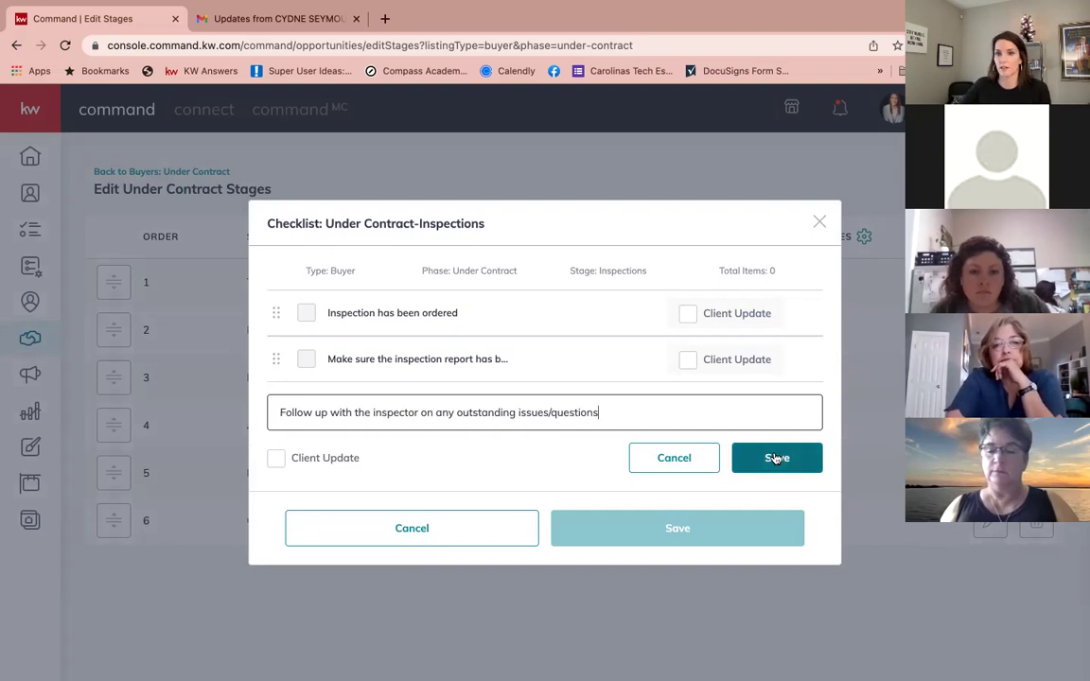
{"action": "left_click", "coordinate": [774, 457]}
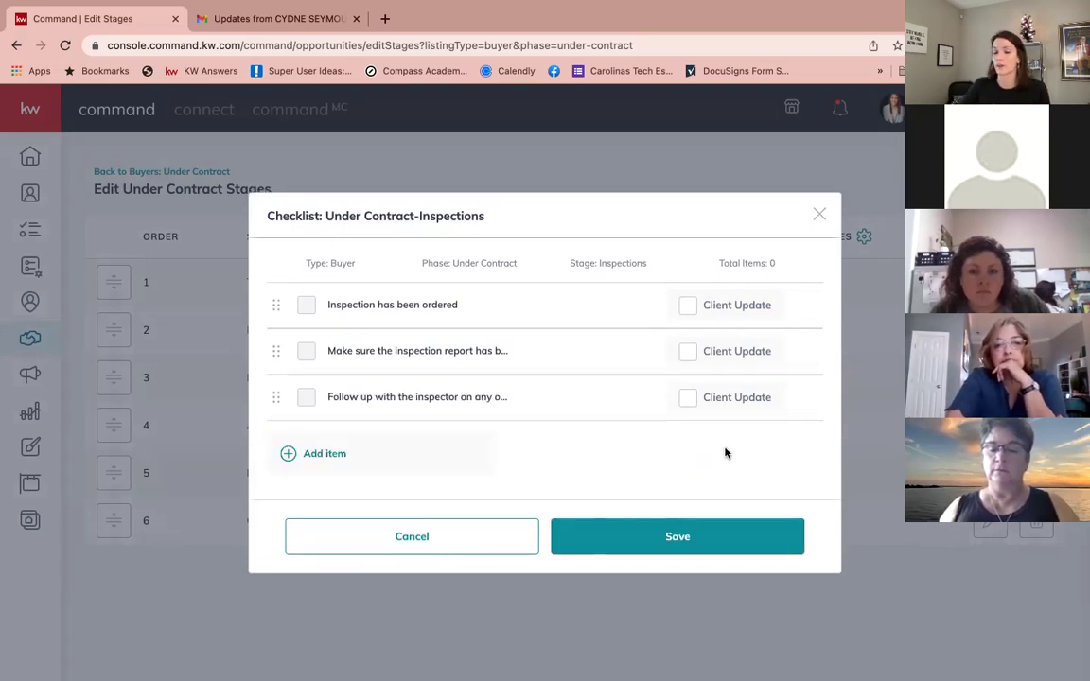
{"action": "left_click", "coordinate": [331, 454]}
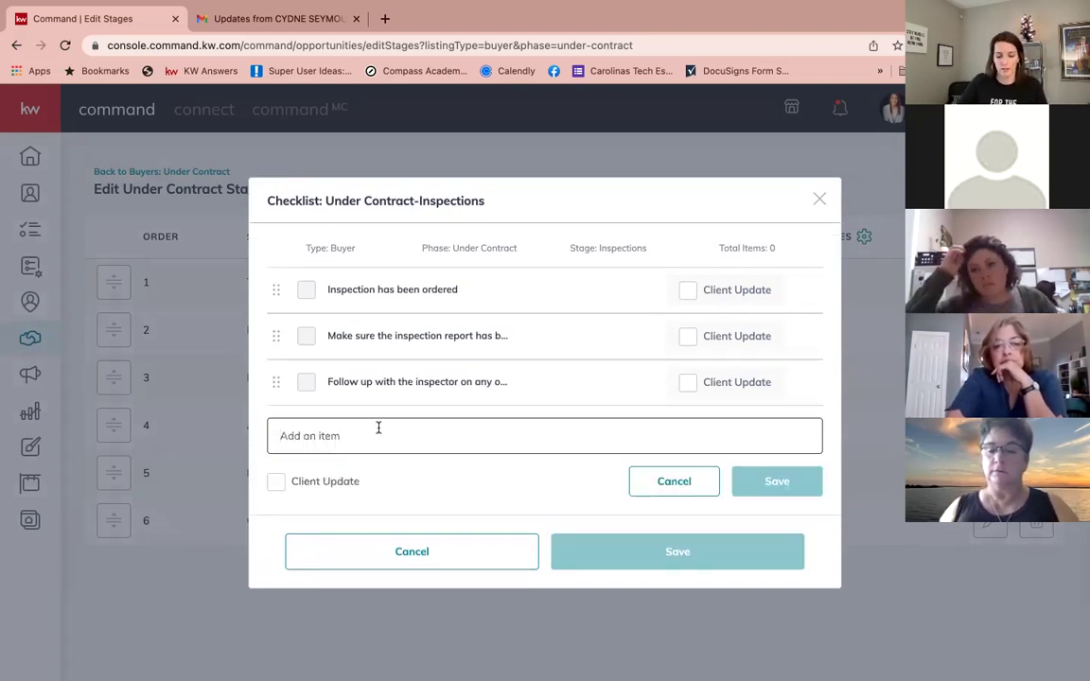
{"action": "type", "text": "Create a "}
{"action": "type", "text": "report"}
{"action": "type", "text": "ir request"}
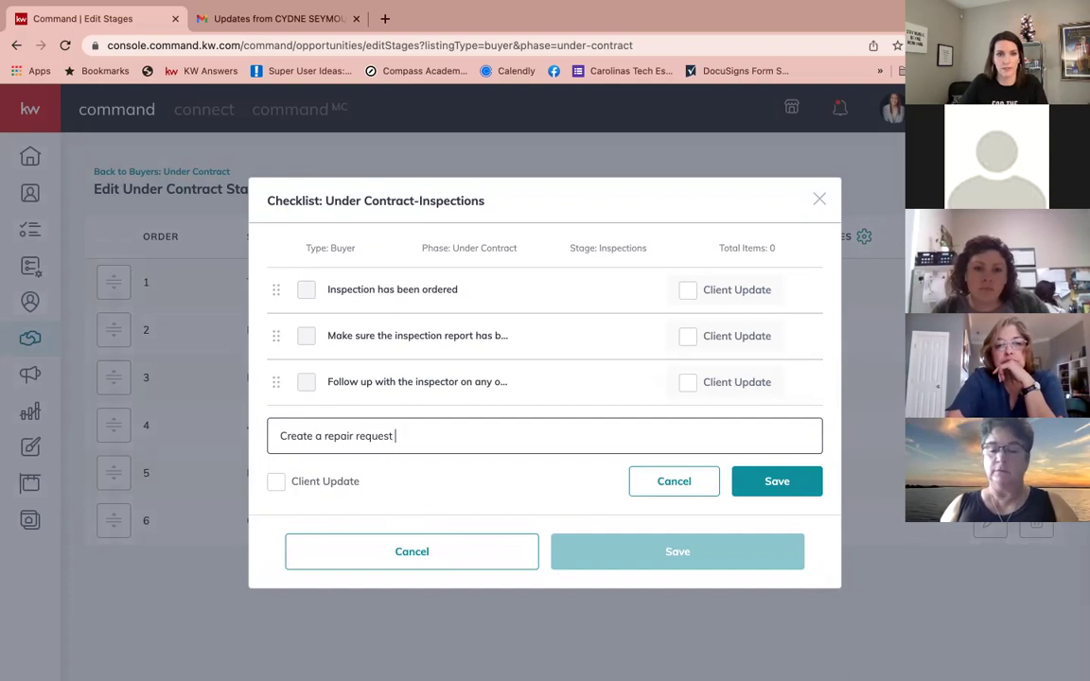
{"action": "type", "text": " based on the inspection"}
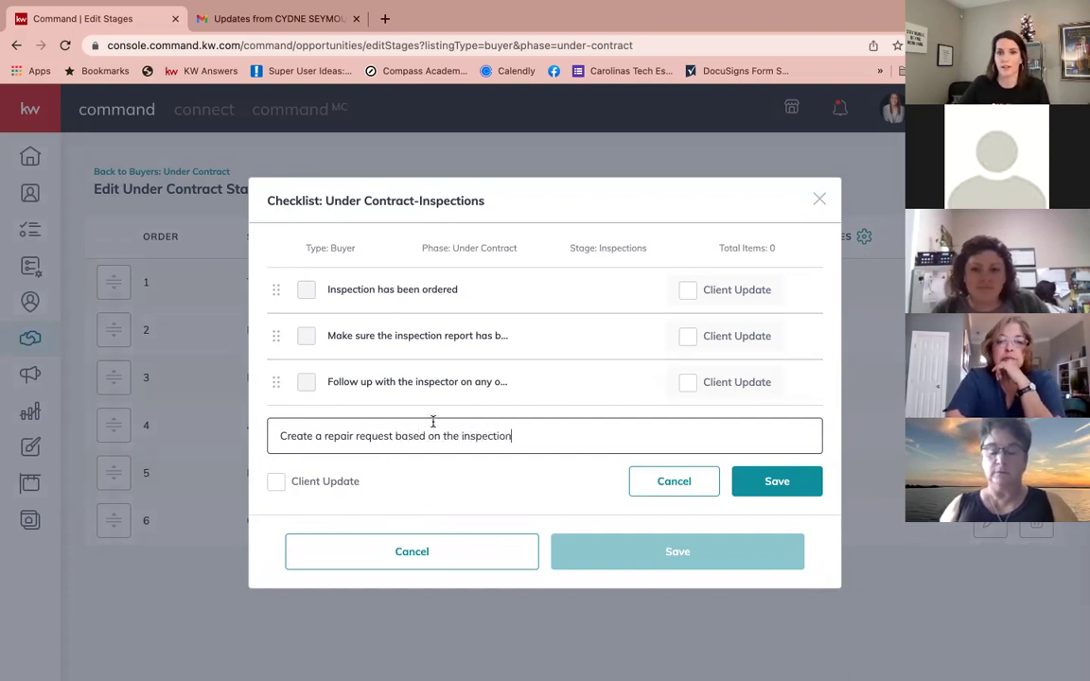
{"action": "left_click", "coordinate": [786, 481]}
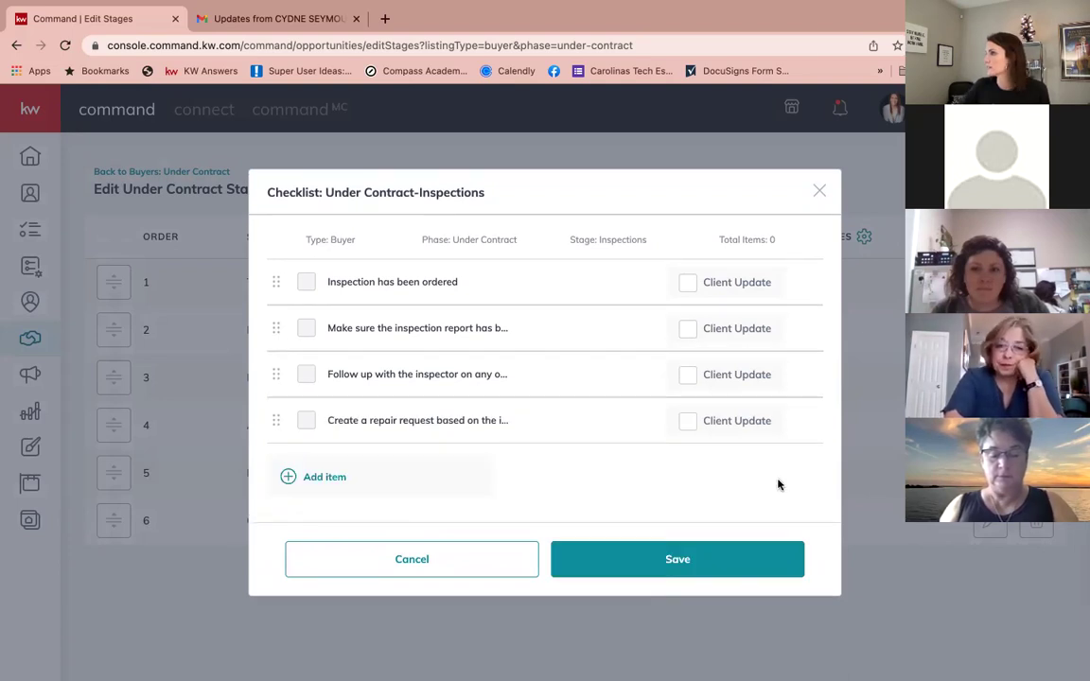
Step: Add items for a buyer conversation about the repair request and 'Negotiate repair requests'
{"action": "left_click", "coordinate": [307, 476]}
{"action": "type", "text": "Have a conversation with"}
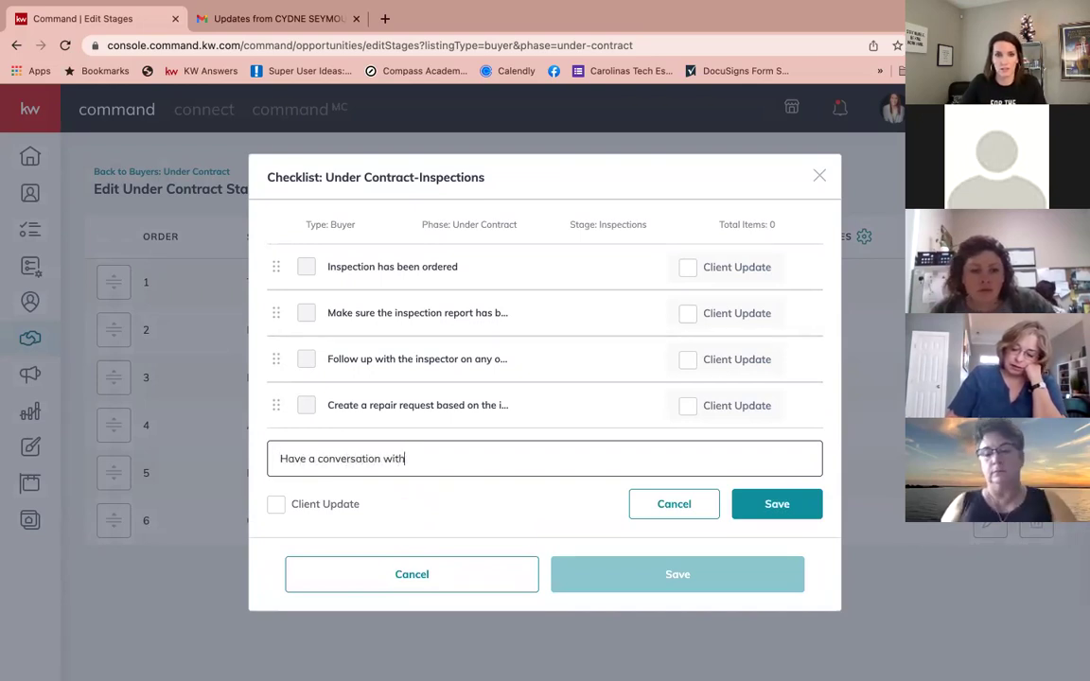
{"action": "type", "text": " the buer"}
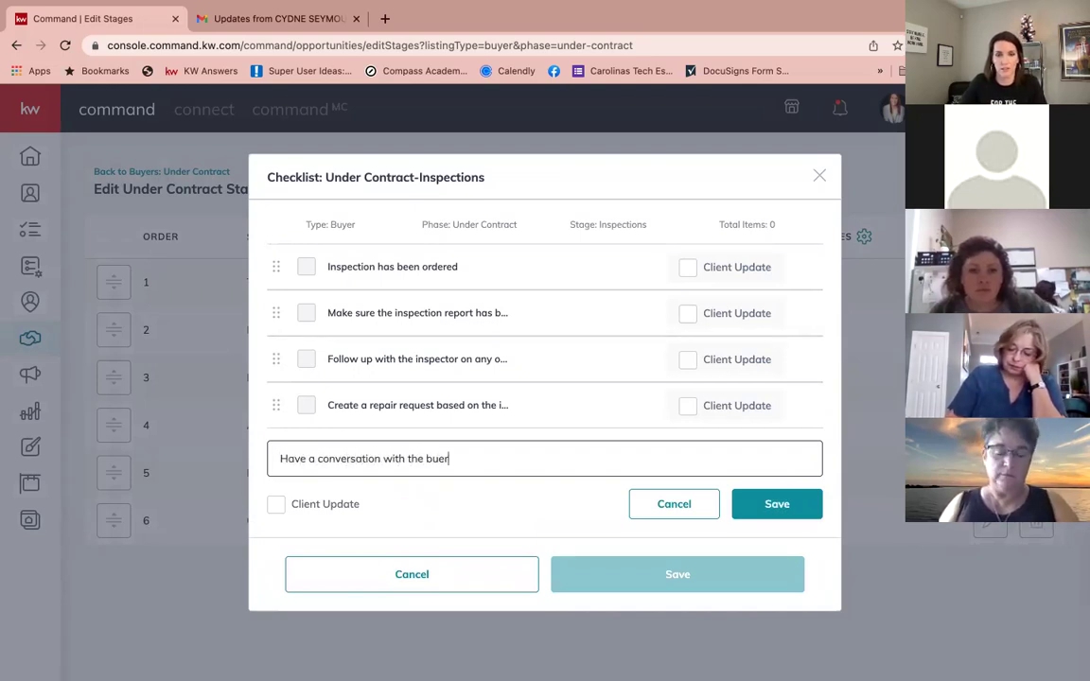
{"action": "key", "text": "BackSpace"}
{"action": "key", "text": "BackSpace"}
{"action": "type", "text": "yer regar"}
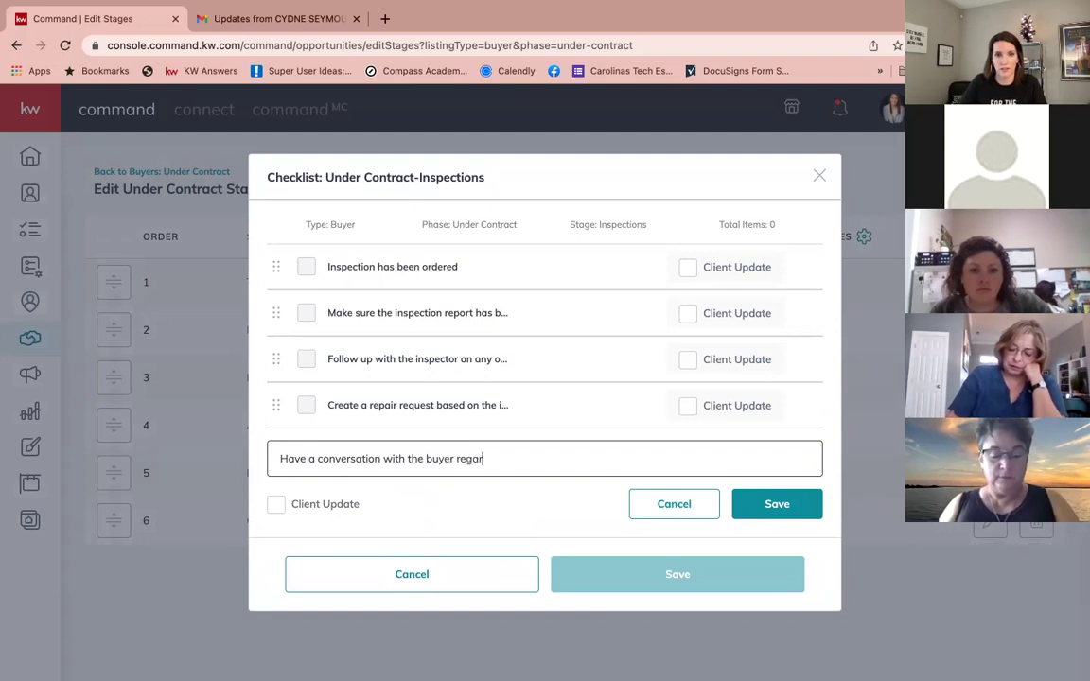
{"action": "type", "text": "ding repoing repai"}
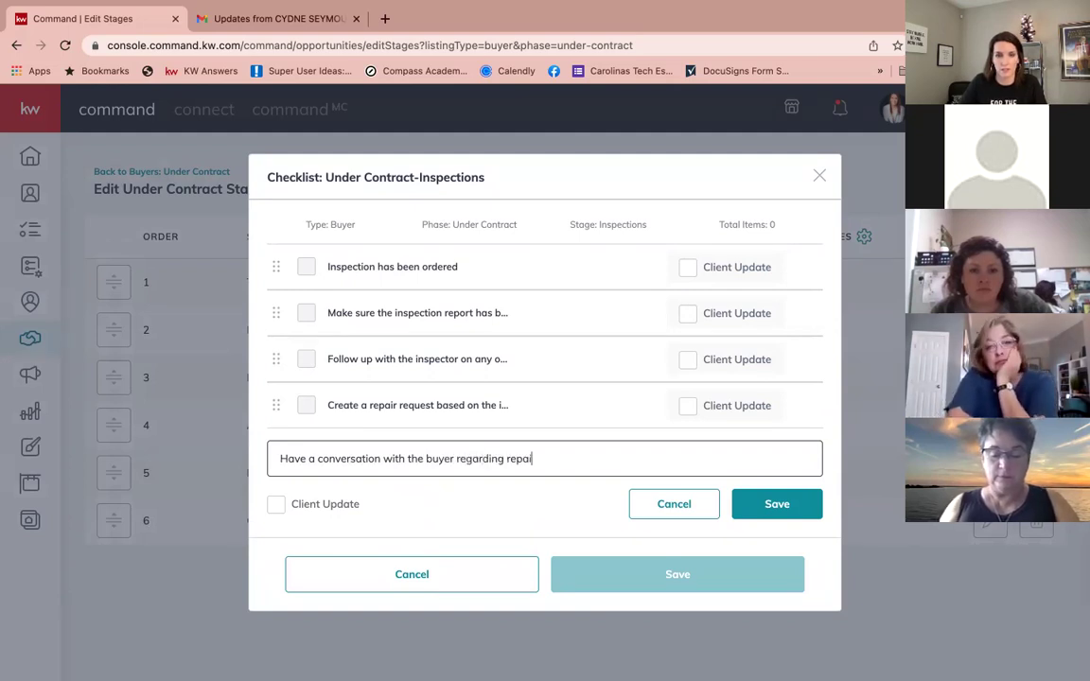
{"action": "type", "text": "r requests"}
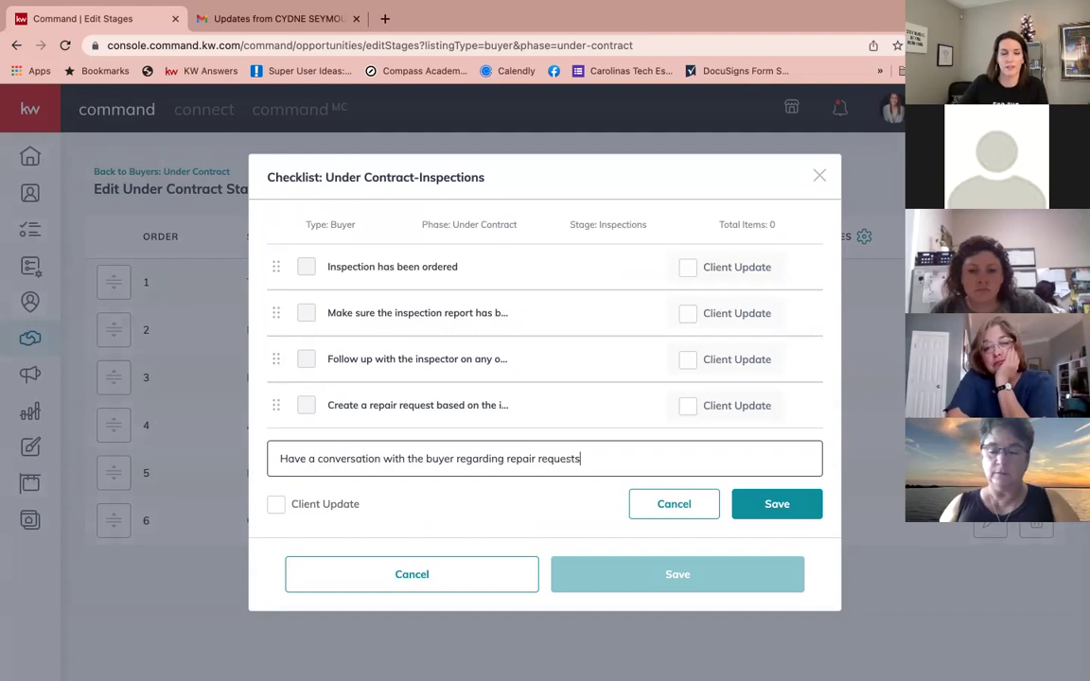
{"action": "left_click", "coordinate": [813, 504]}
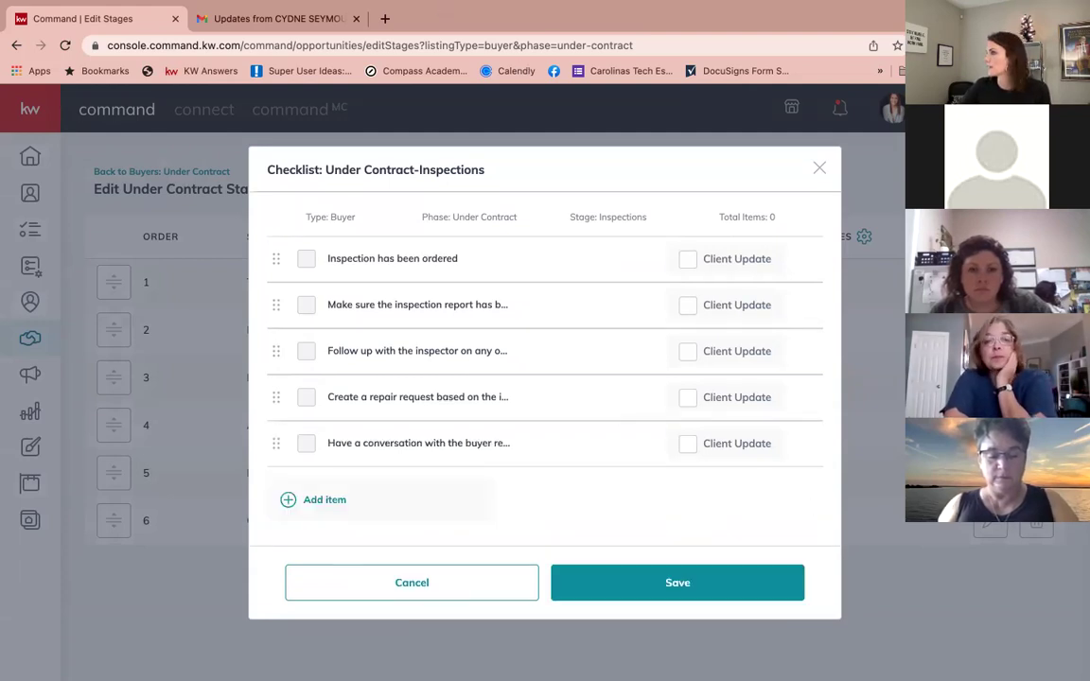
{"action": "left_click", "coordinate": [313, 499]}
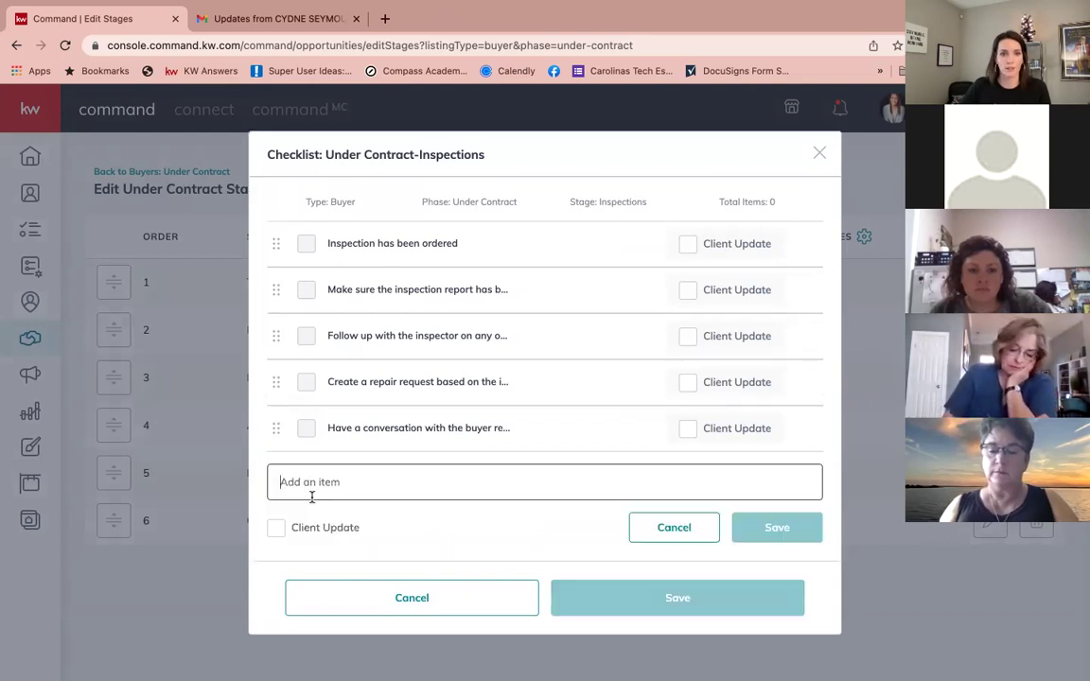
{"action": "type", "text": "Nego"}
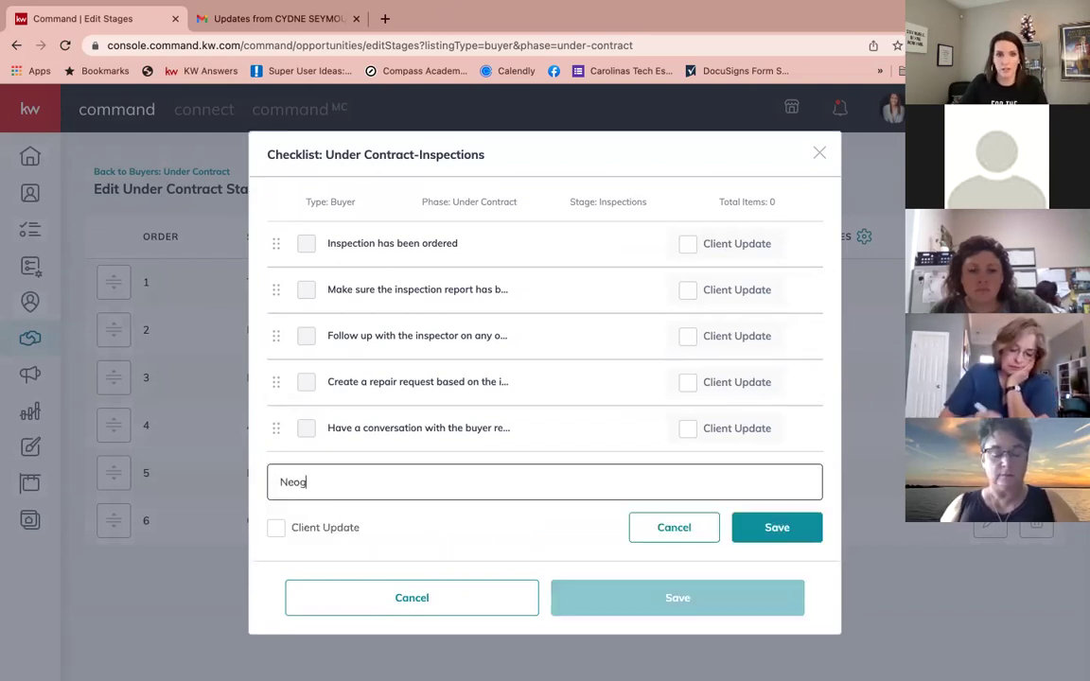
{"action": "type", "text": "titite"}
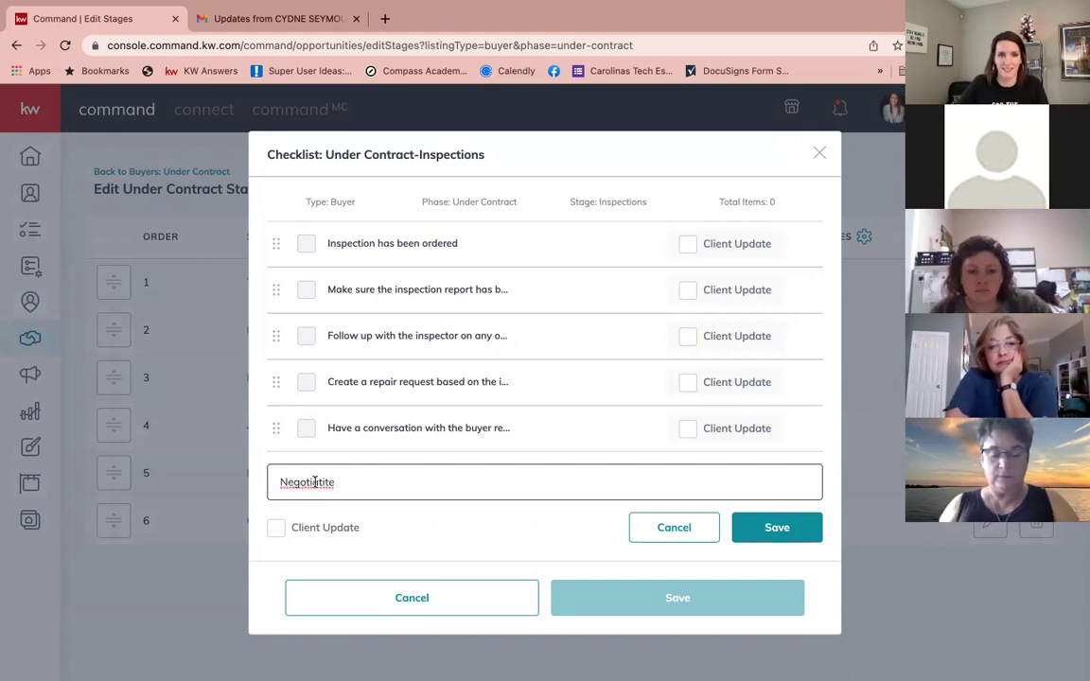
{"action": "right_click", "coordinate": [315, 482]}
{"action": "left_click", "coordinate": [374, 413]}
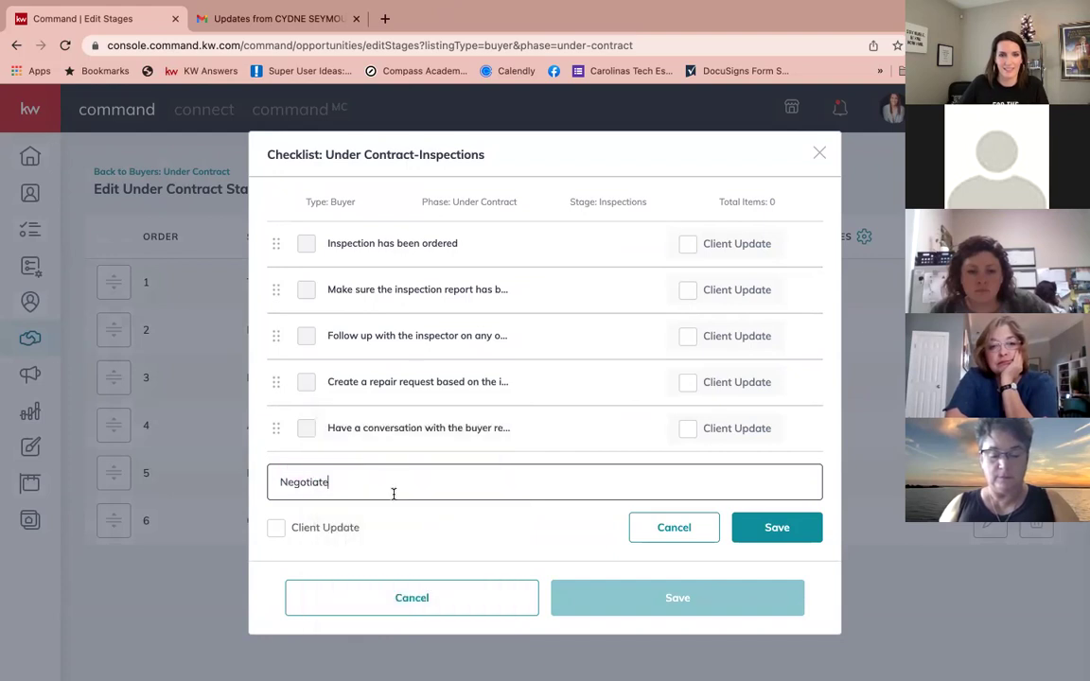
{"action": "type", "text": "repair requests"}
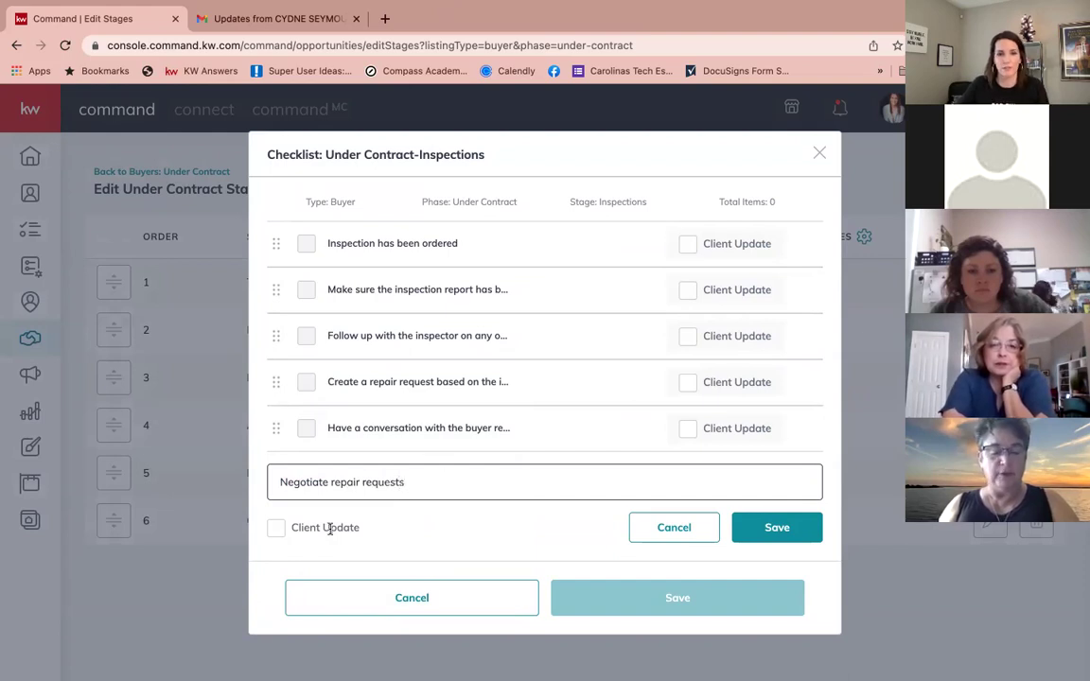
{"action": "left_click", "coordinate": [776, 527]}
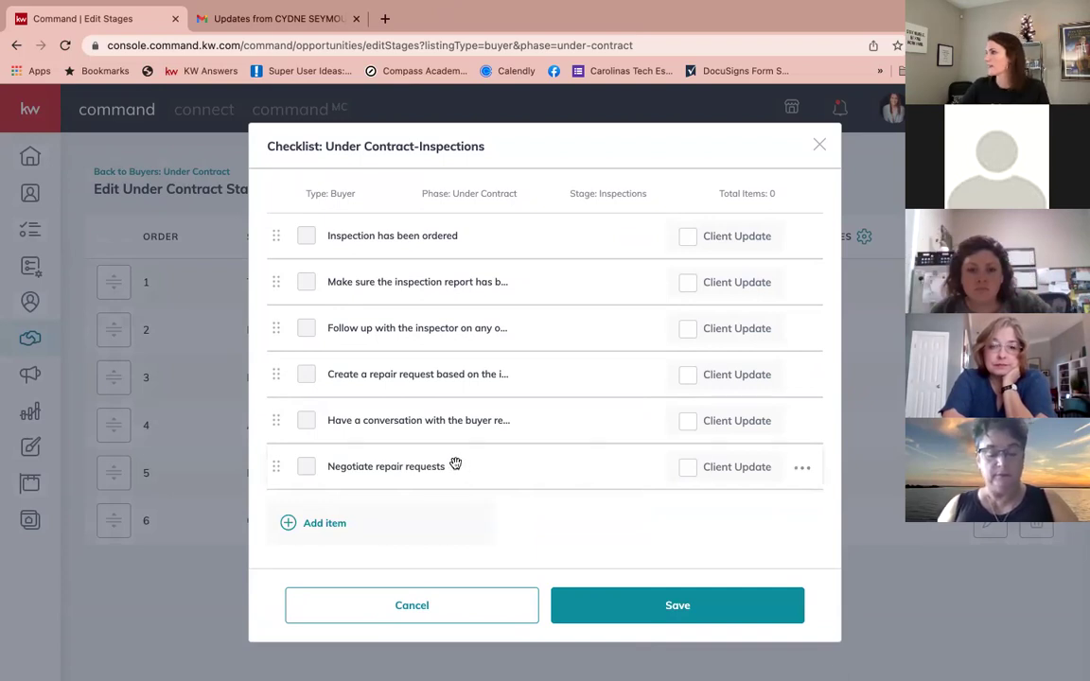
Step: Append 'Track receipts for all repairs' to the end of the Inspections checklist
{"action": "left_click", "coordinate": [318, 527]}
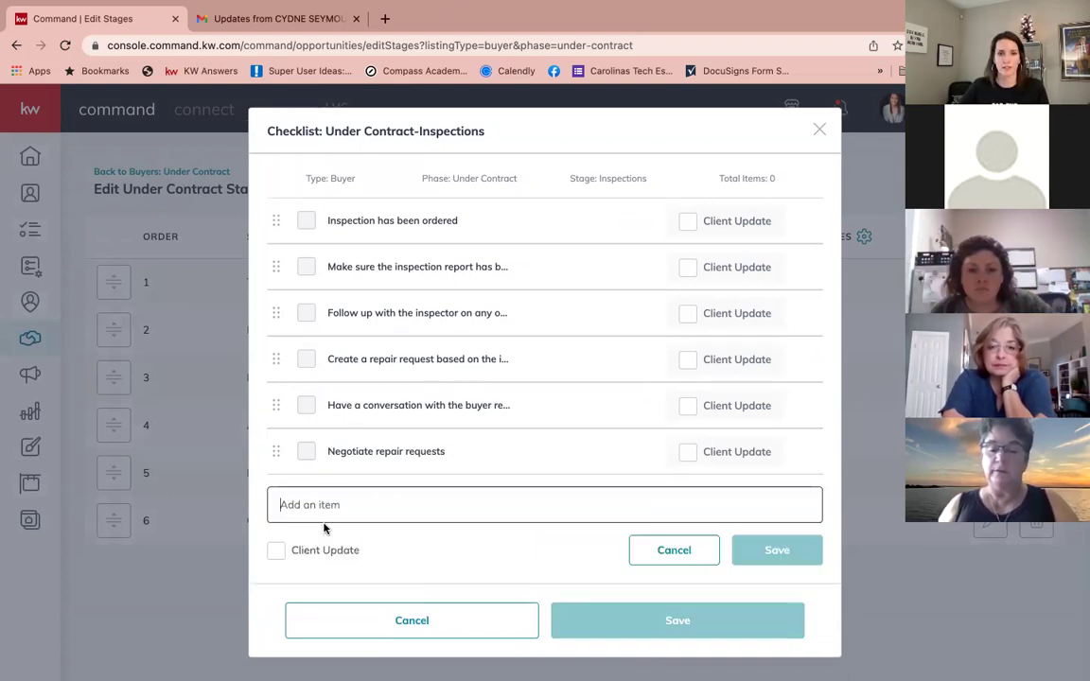
{"action": "type", "text": "Track"}
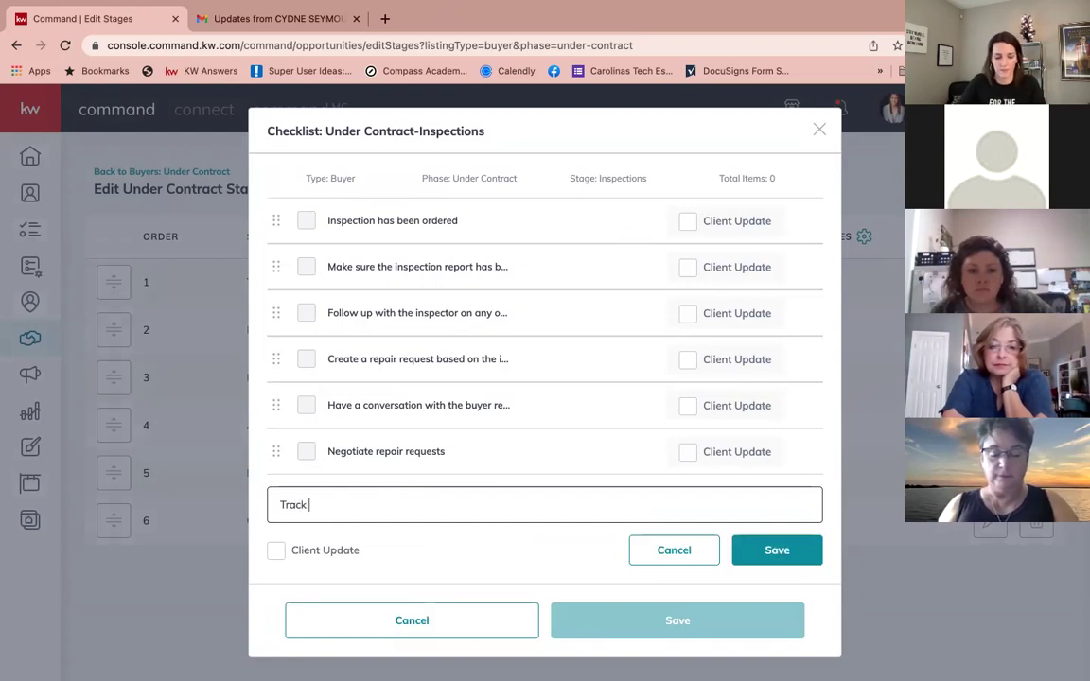
{"action": "type", "text": " receipts for all repair"}
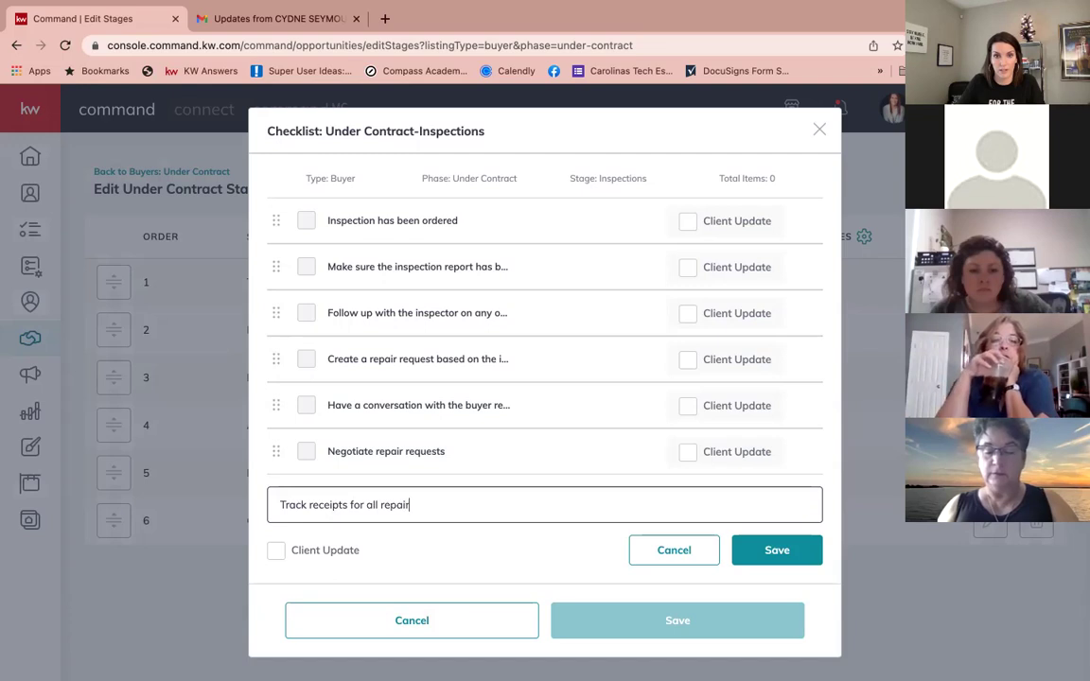
{"action": "type", "text": "s"}
{"action": "left_click", "coordinate": [774, 550]}
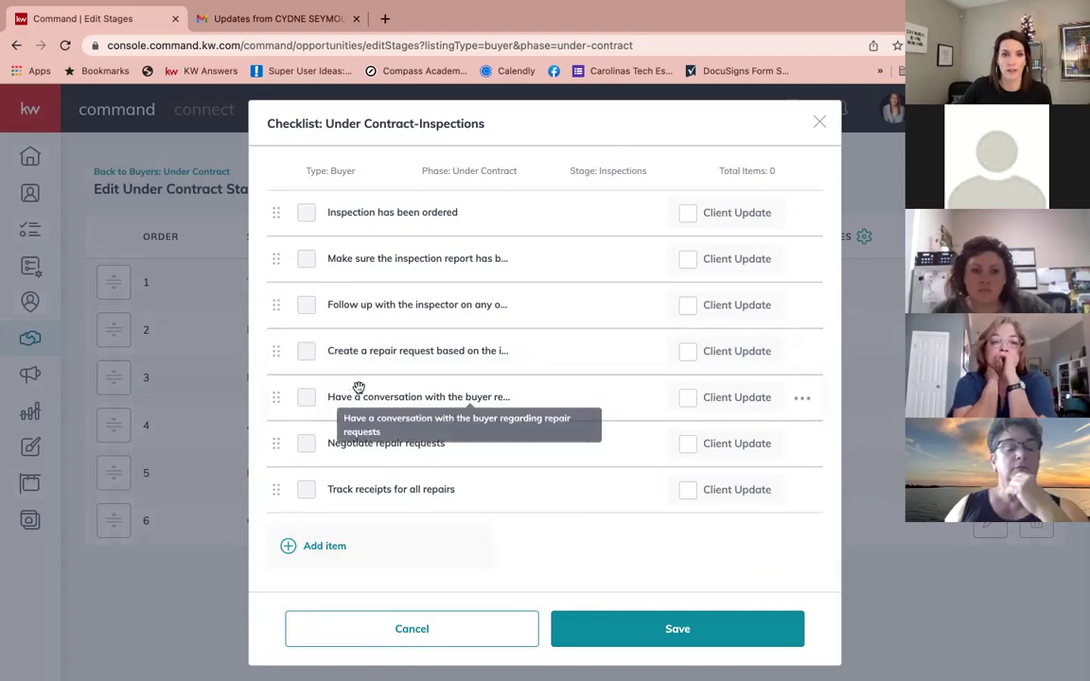
Step: Move the buyer-conversation item above the repair-request item and save the checklist
{"action": "left_click_drag", "start_coordinate": [276, 397], "coordinate": [278, 350]}
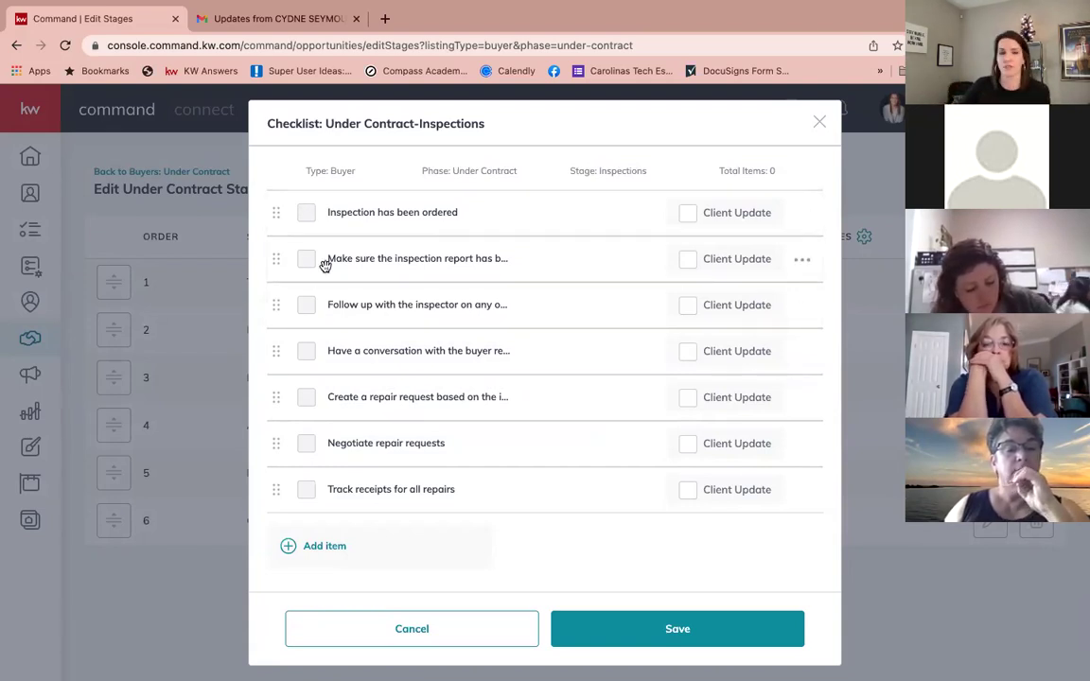
{"action": "left_click", "coordinate": [695, 631]}
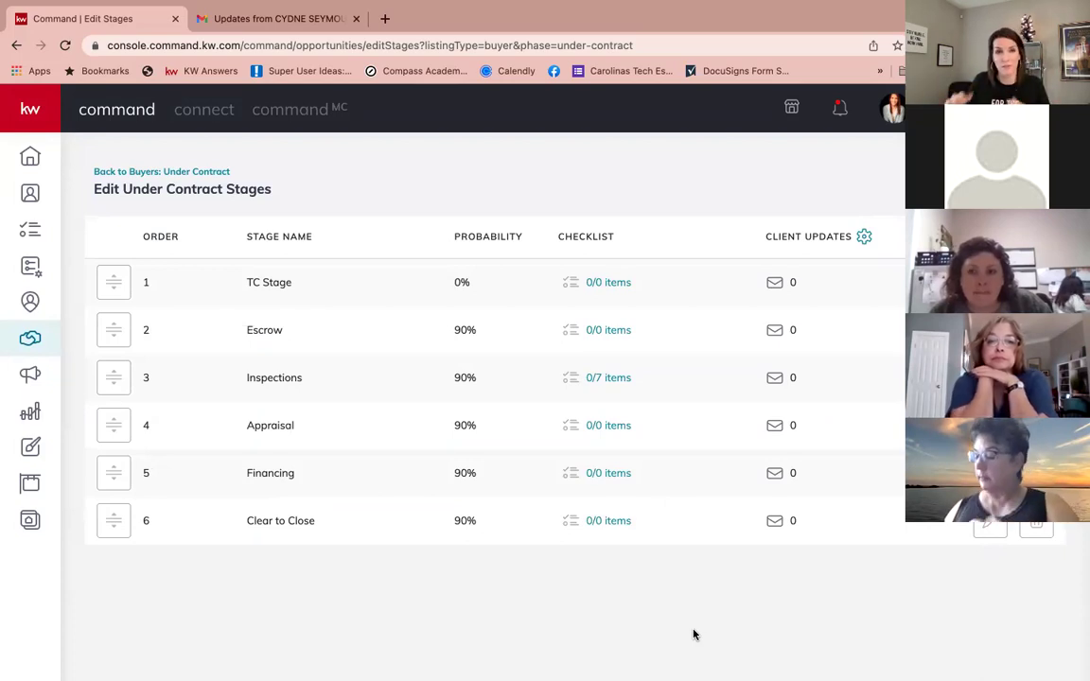
{"action": "left_click", "coordinate": [173, 174]}
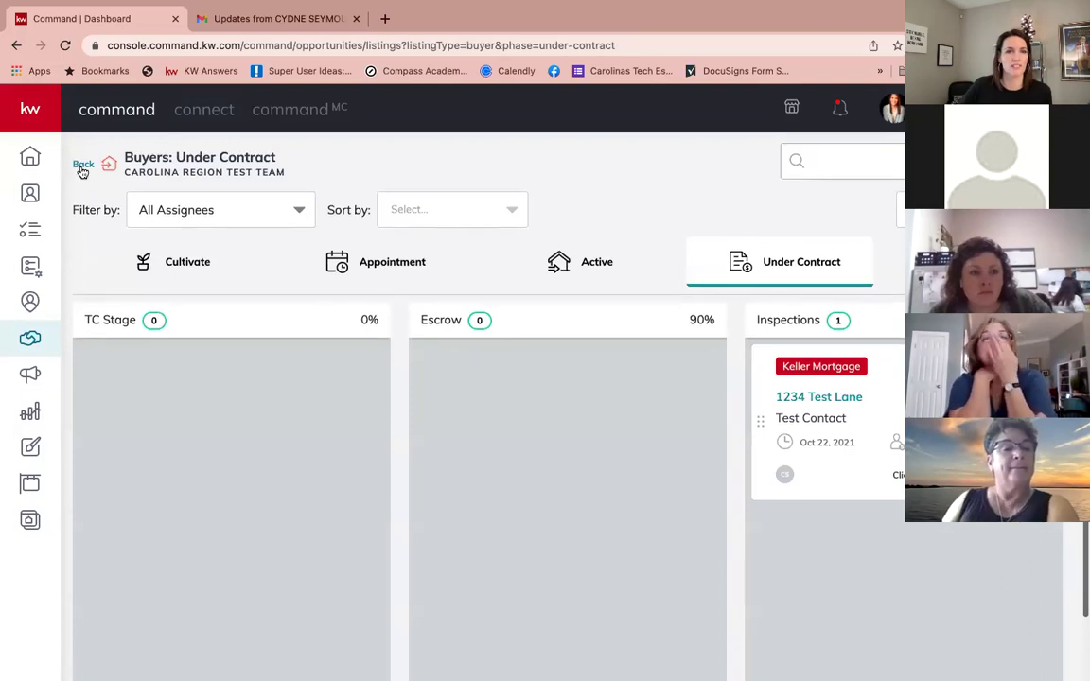
{"action": "left_click", "coordinate": [83, 167]}
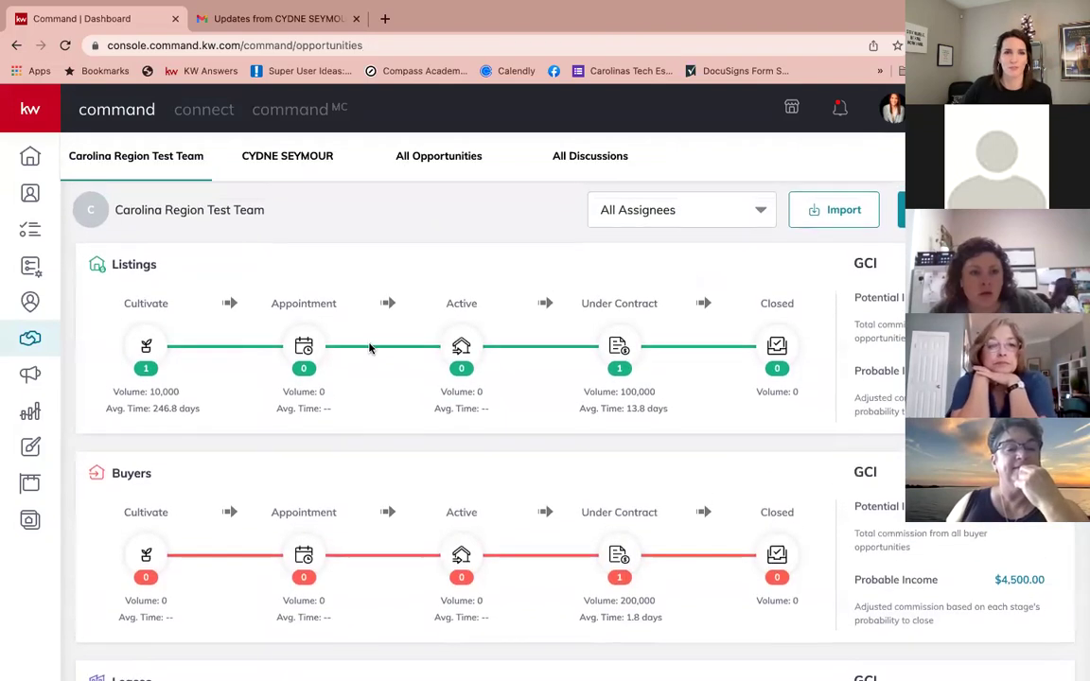
{"action": "scroll", "coordinate": [350, 379], "scroll_direction": "down", "scroll_amount": 1}
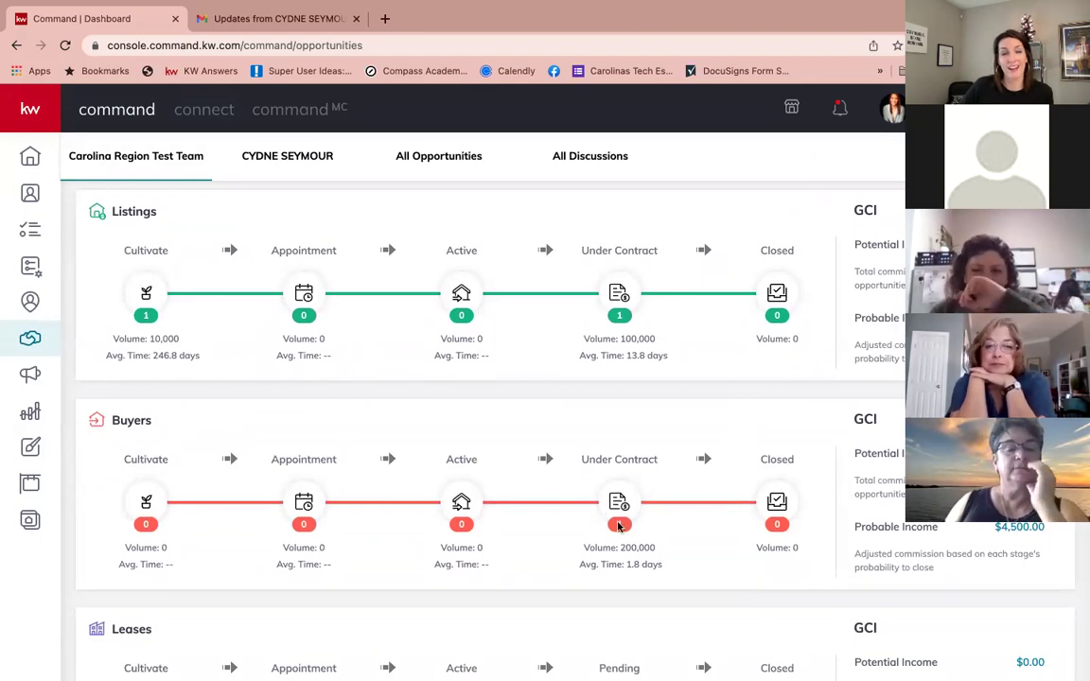
{"action": "scroll", "coordinate": [613, 516], "scroll_direction": "down", "scroll_amount": 1}
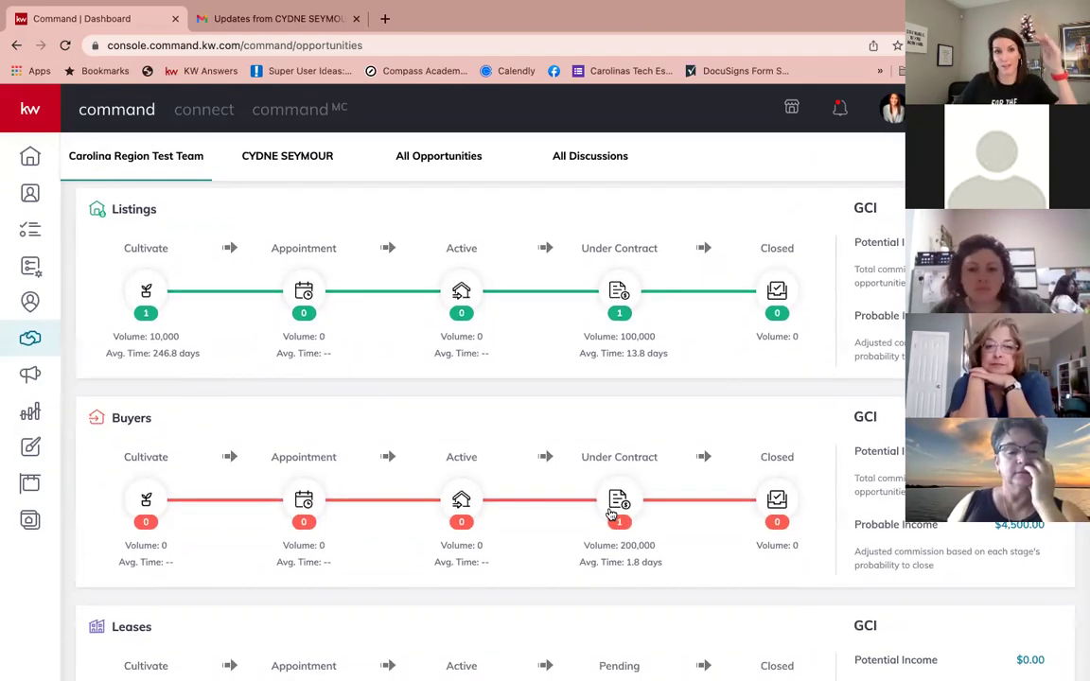
{"action": "left_click", "coordinate": [614, 515]}
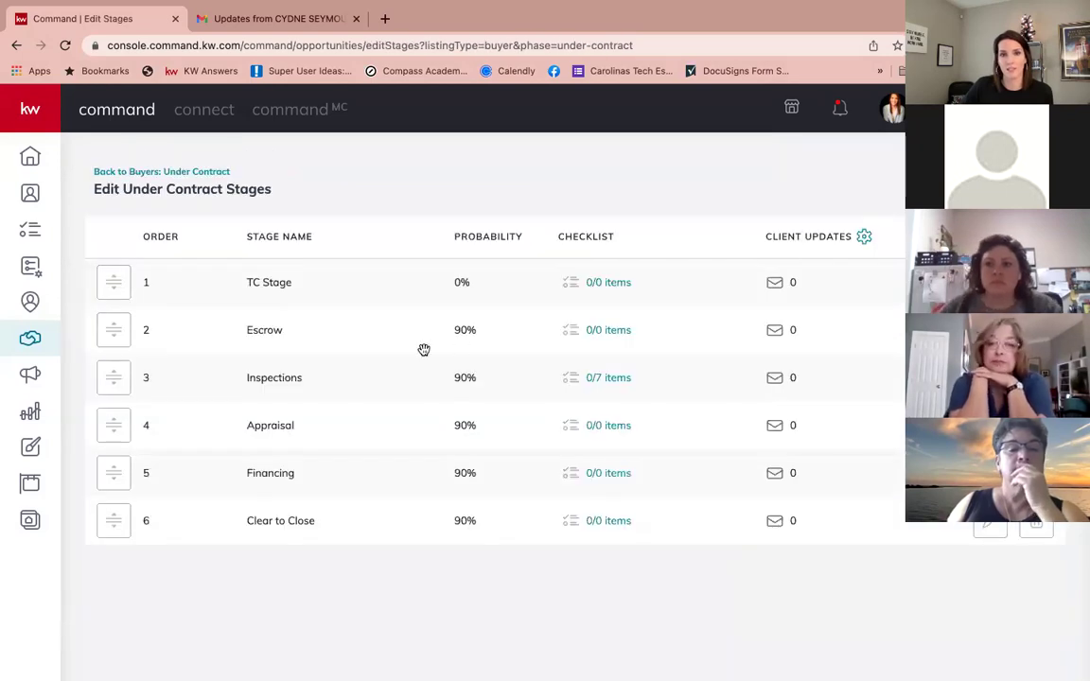
Step: Reopen the Inspections checklist, dismiss an item's Edit/Delete menu, and save all seven items
{"action": "left_click", "coordinate": [609, 378]}
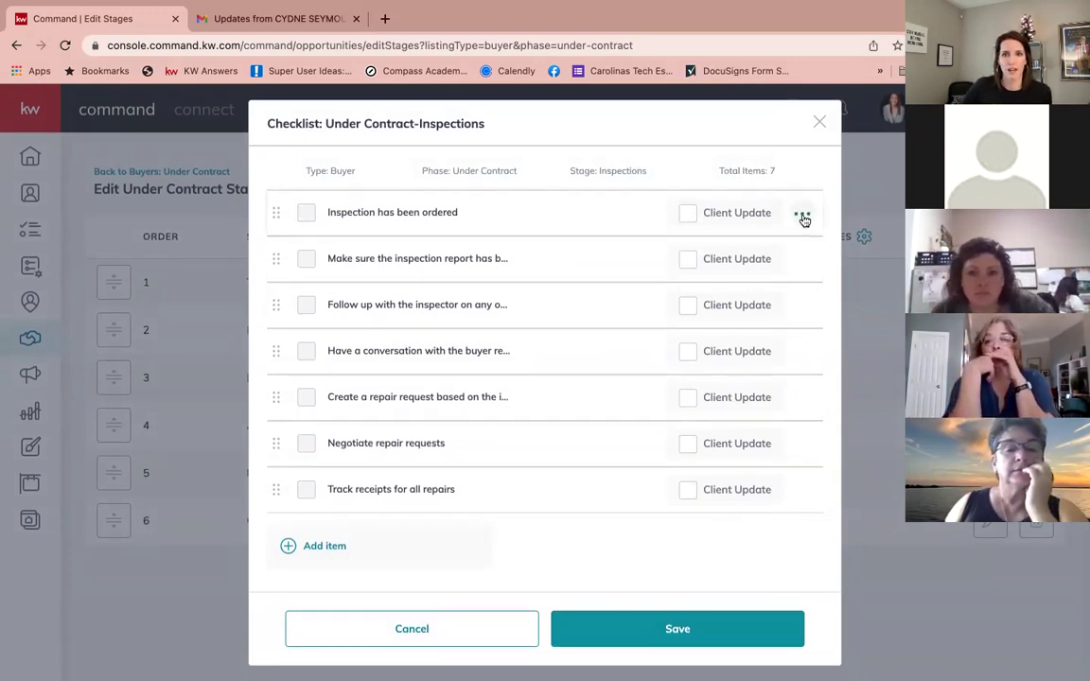
{"action": "left_click", "coordinate": [803, 217]}
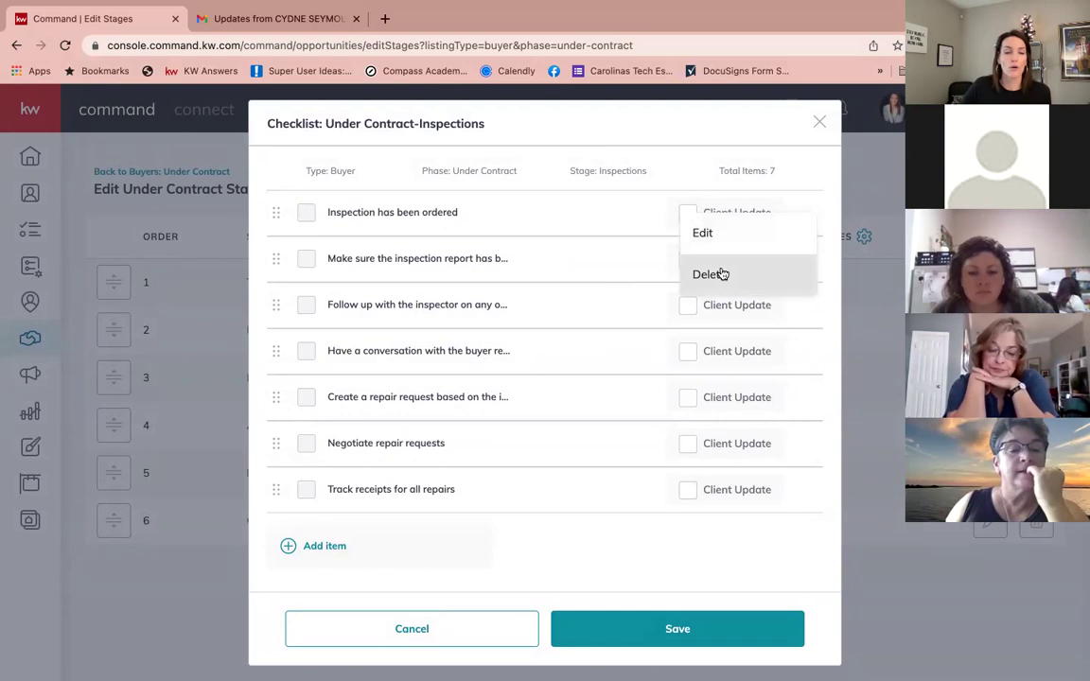
{"action": "left_click", "coordinate": [736, 141]}
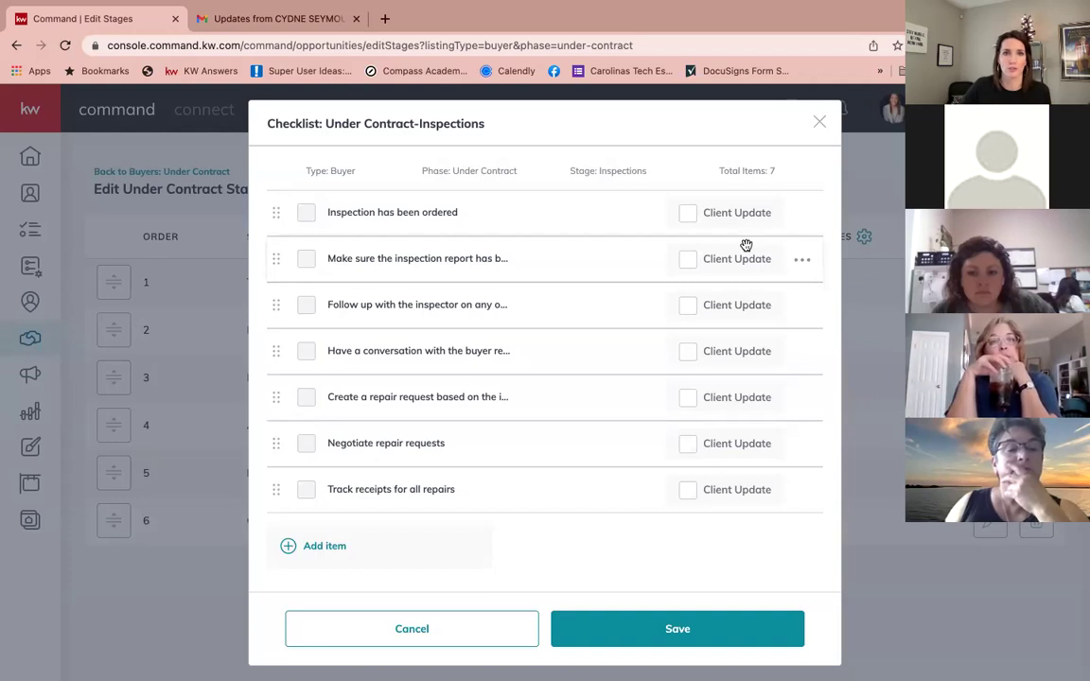
{"action": "left_click", "coordinate": [702, 637]}
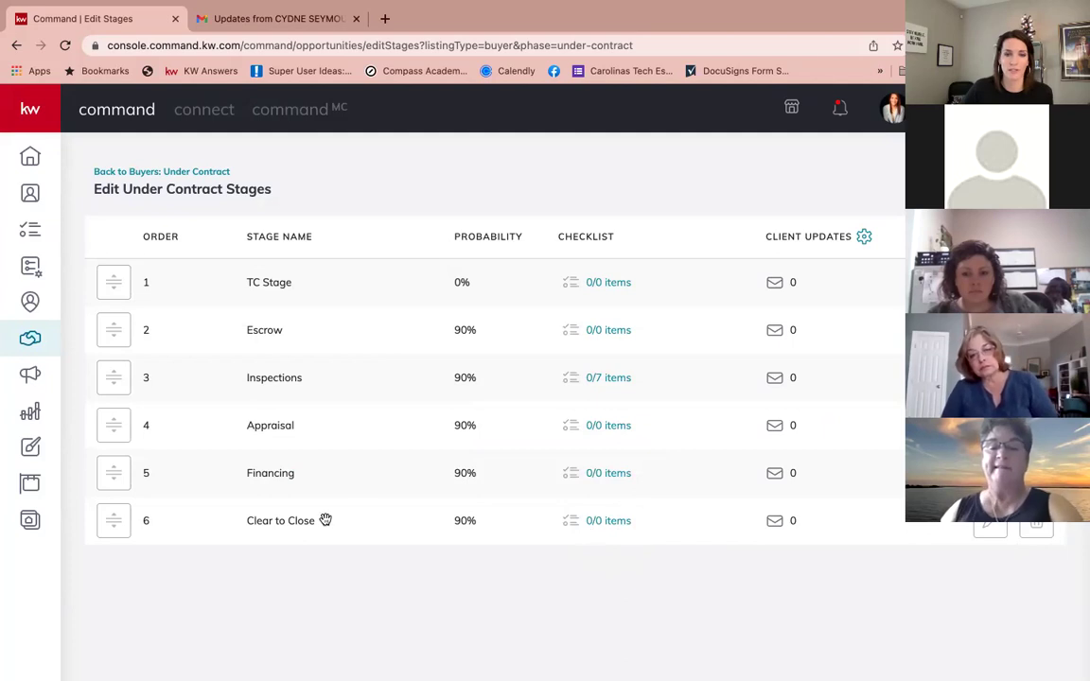
Step: Check the empty Clear to Close checklist, close it, and return to Buyers: Under Contract
{"action": "left_click", "coordinate": [603, 521]}
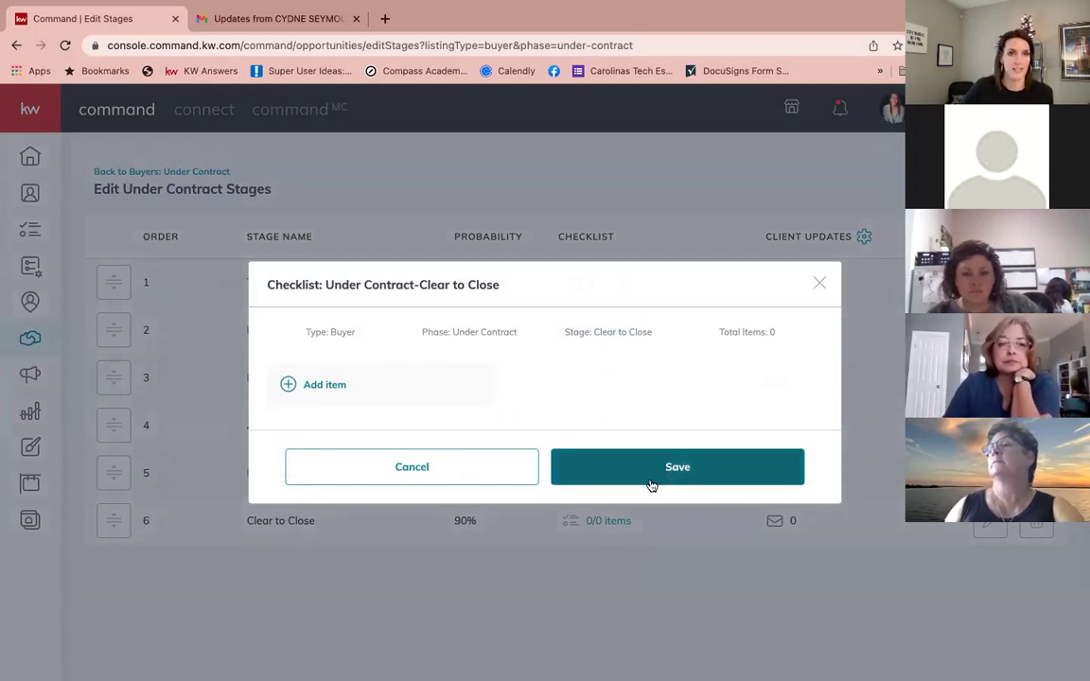
{"action": "left_click", "coordinate": [818, 285]}
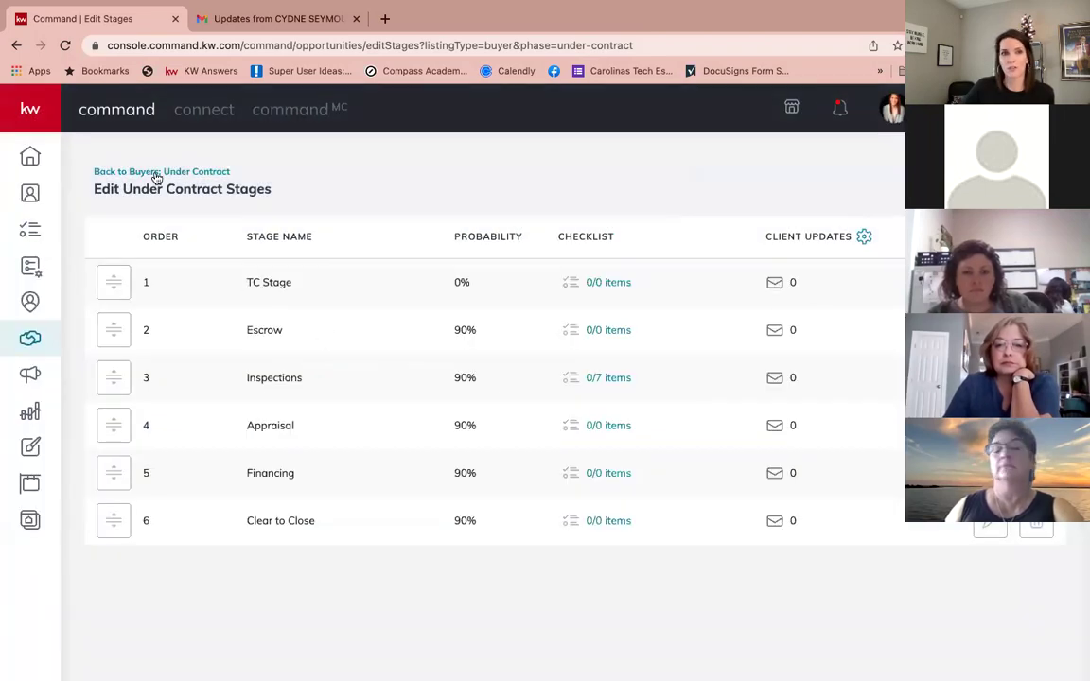
{"action": "left_click", "coordinate": [157, 177]}
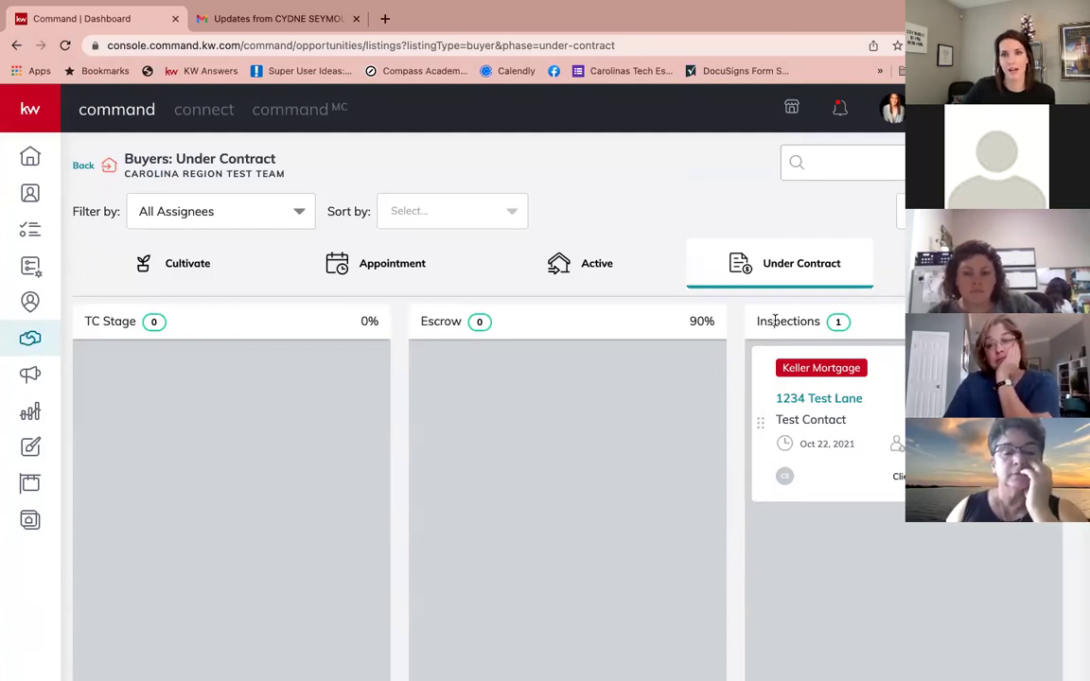
{"action": "left_click_drag", "start_coordinate": [758, 321], "coordinate": [829, 321]}
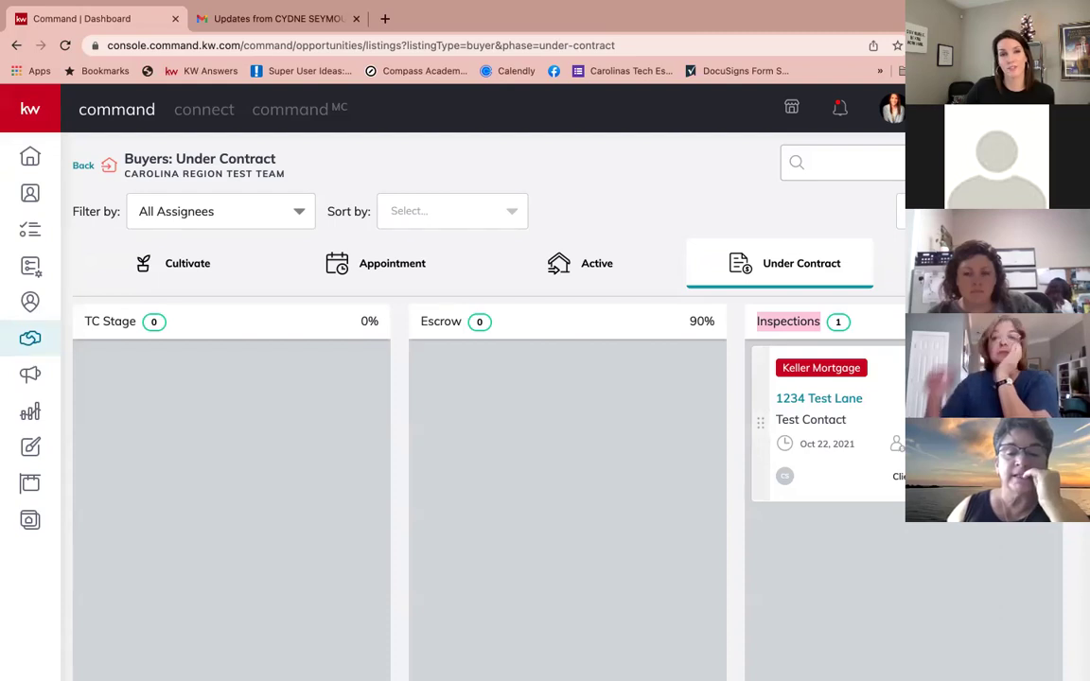
{"action": "left_click", "coordinate": [871, 369]}
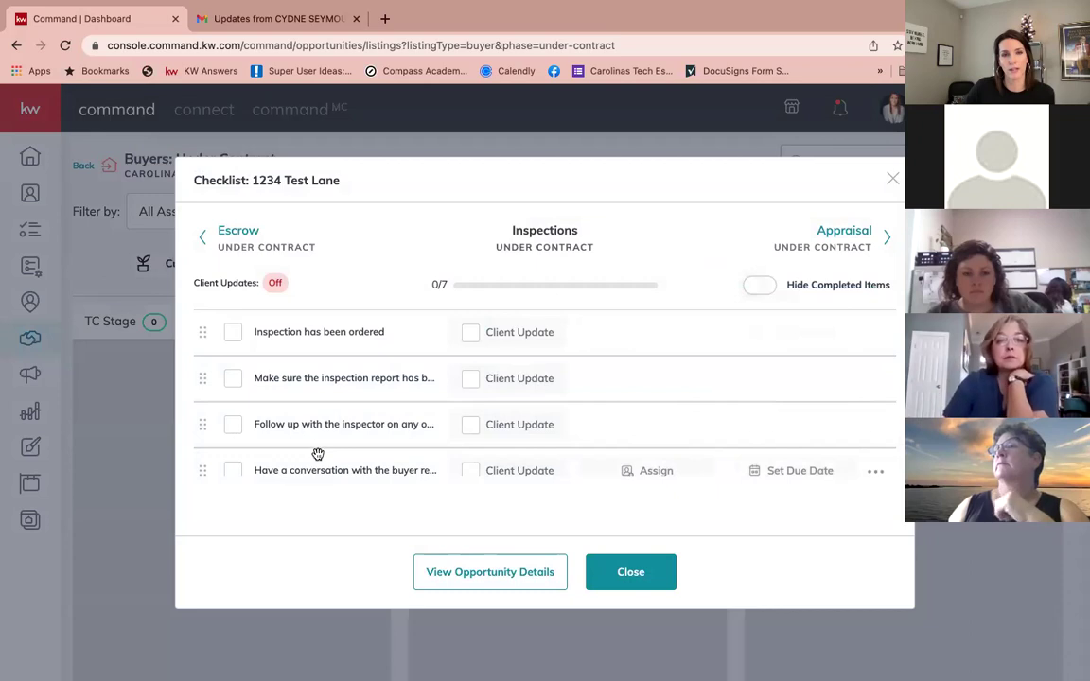
{"action": "left_click", "coordinate": [893, 178]}
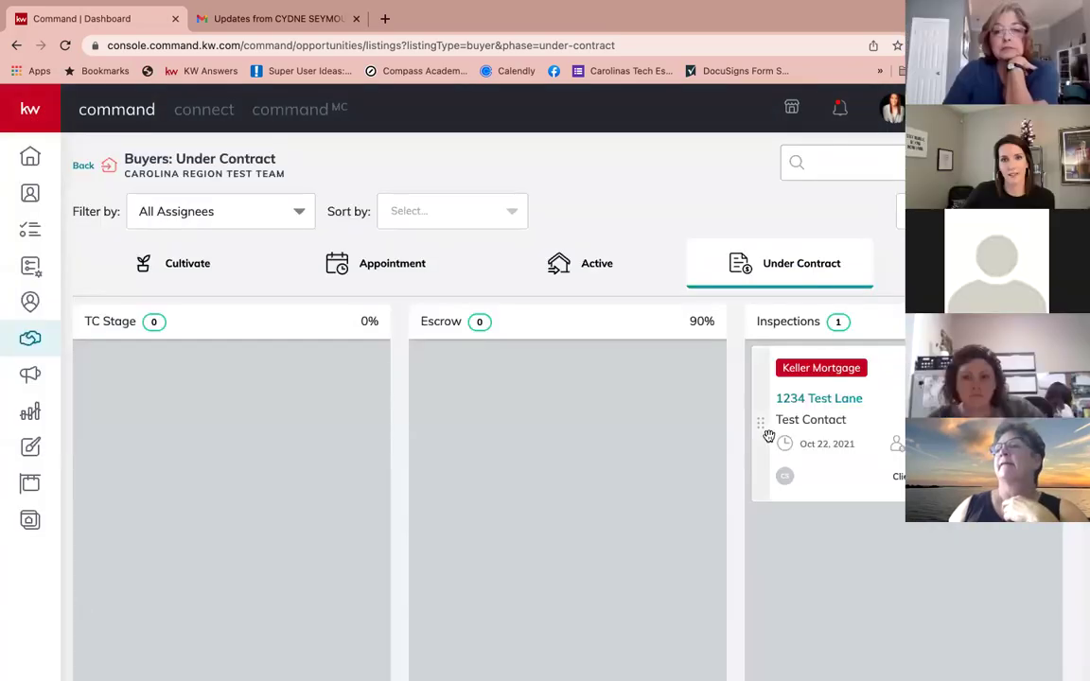
{"action": "left_click_drag", "start_coordinate": [763, 428], "coordinate": [474, 438]}
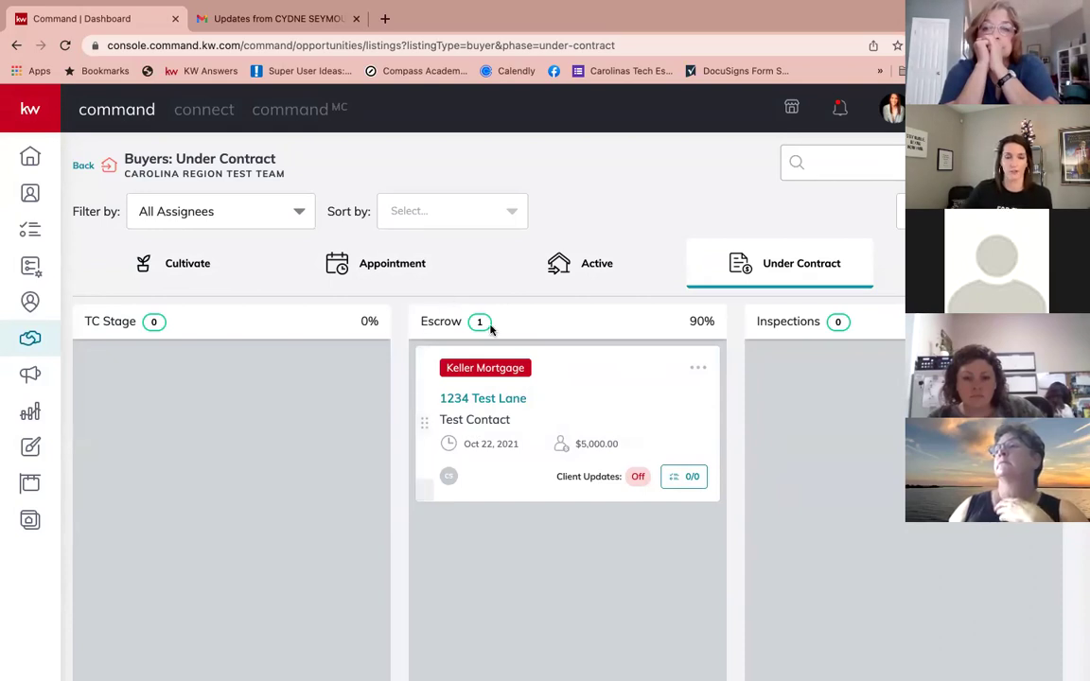
{"action": "left_click_drag", "start_coordinate": [426, 428], "coordinate": [747, 418]}
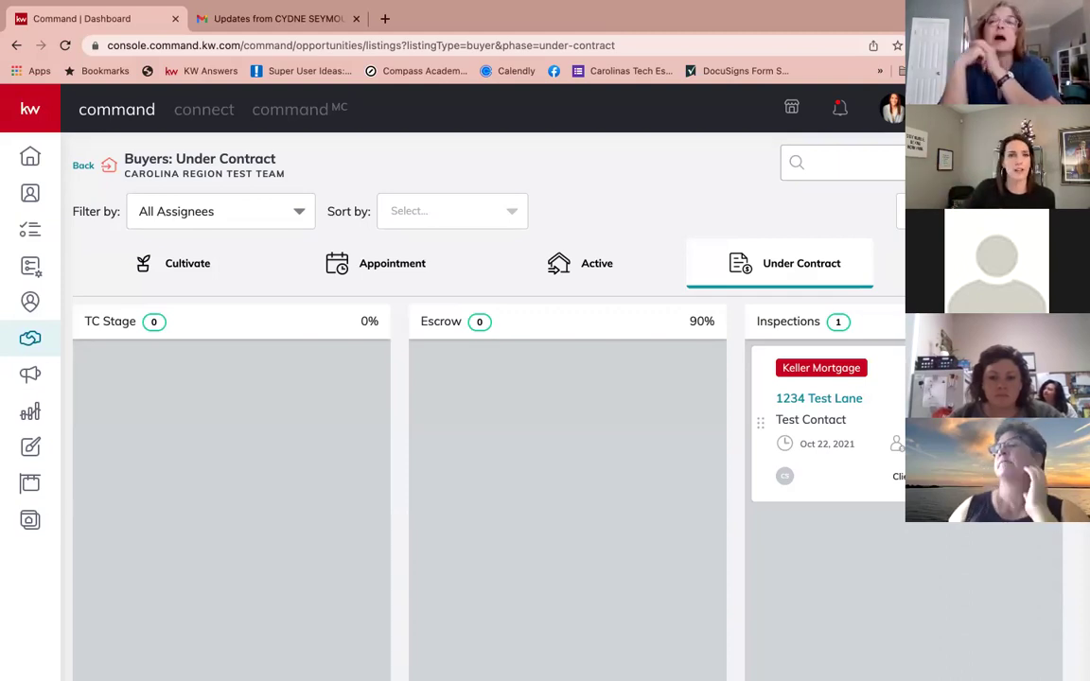
{"action": "scroll", "coordinate": [613, 353], "scroll_direction": "right", "scroll_amount": 1}
Step: Open the 0/7 Inspections checklist on the 1234 Test Lane opportunity card
{"action": "scroll", "coordinate": [551, 310], "scroll_direction": "down", "scroll_amount": 1}
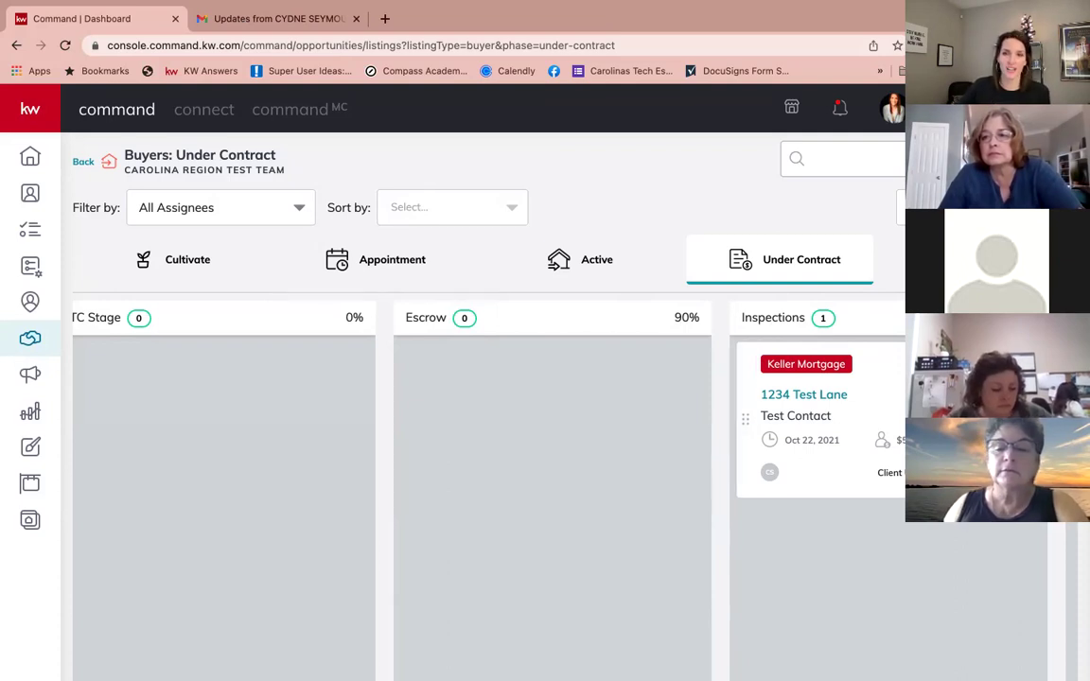
{"action": "left_click", "coordinate": [783, 427]}
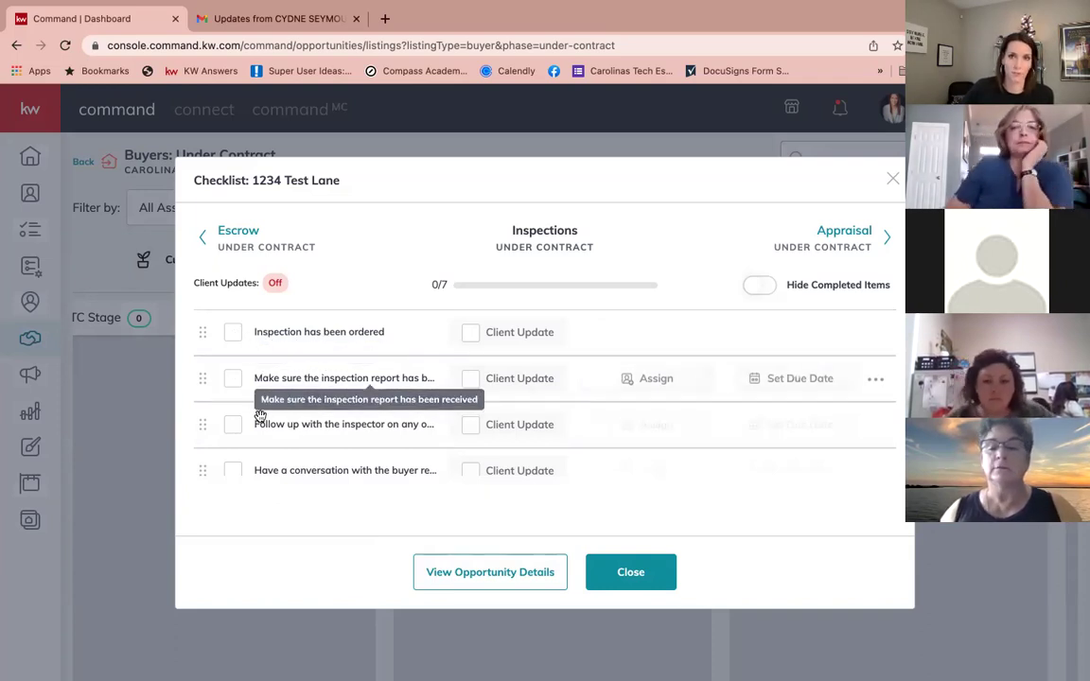
{"action": "scroll", "coordinate": [235, 423], "scroll_direction": "down", "scroll_amount": 3}
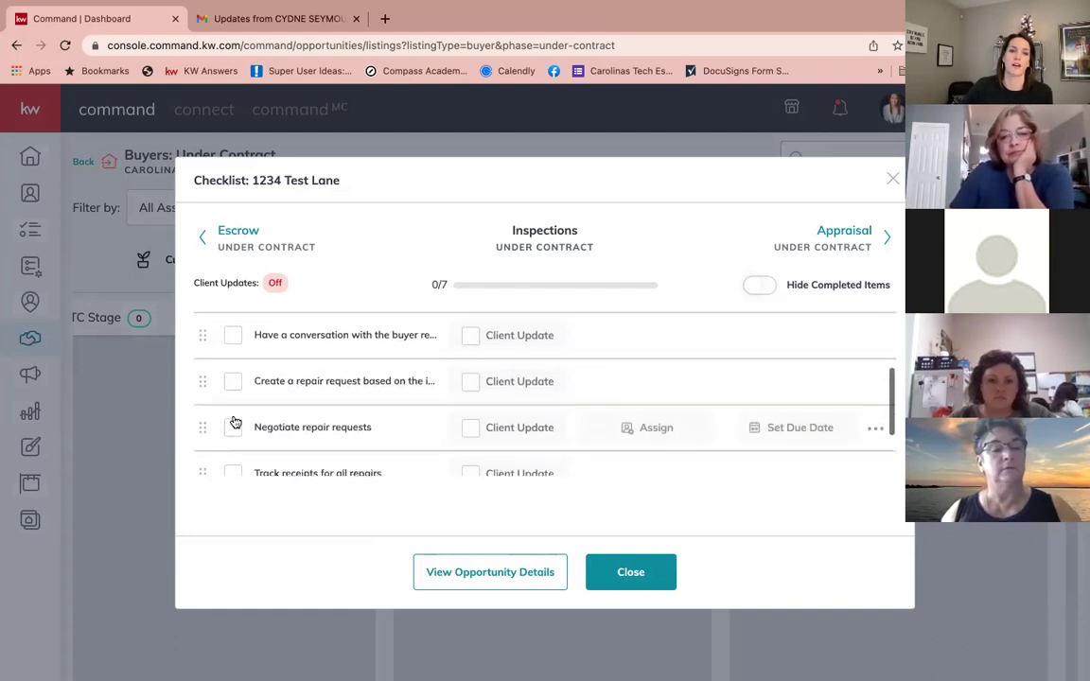
{"action": "scroll", "coordinate": [232, 424], "scroll_direction": "down", "scroll_amount": 2}
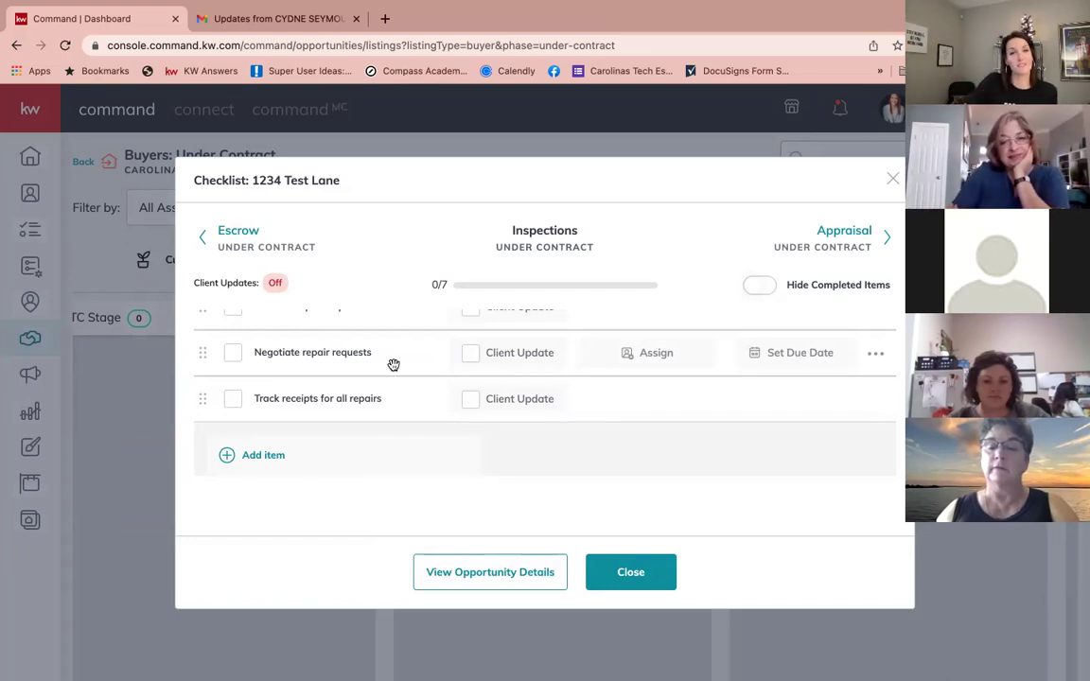
{"action": "scroll", "coordinate": [441, 331], "scroll_direction": "up", "scroll_amount": 5}
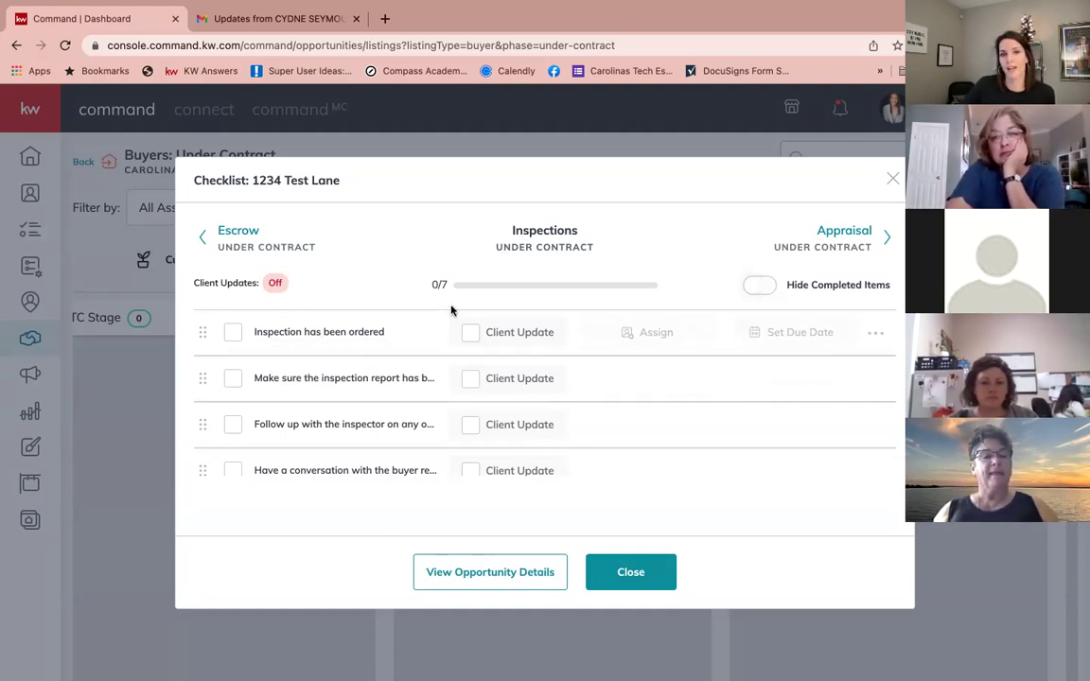
Step: Switch on Client Update for the inspection-ordered, inspection-report and inspector follow-up tasks, then close the checklist
{"action": "left_click", "coordinate": [470, 335]}
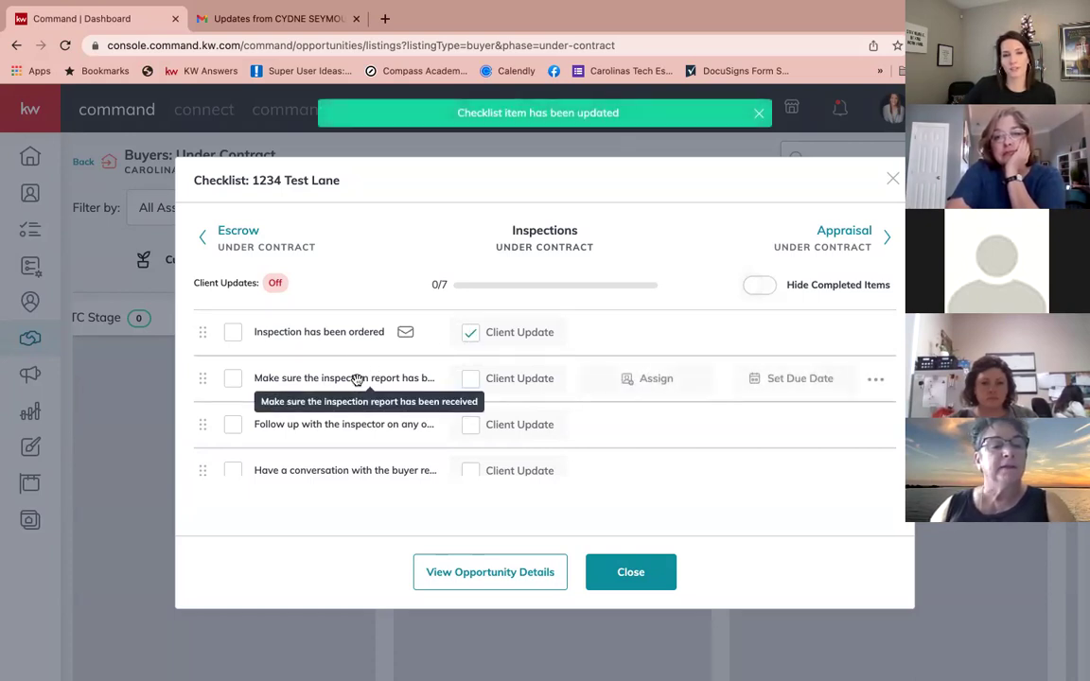
{"action": "left_click", "coordinate": [472, 386]}
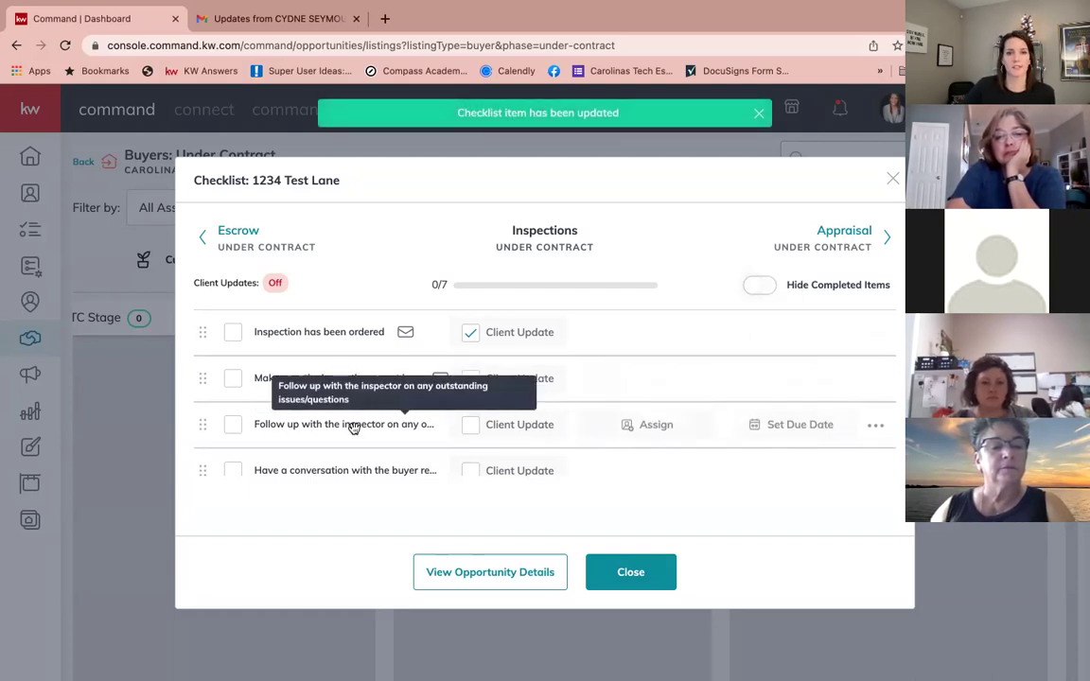
{"action": "scroll", "coordinate": [353, 426], "scroll_direction": "down", "scroll_amount": 1}
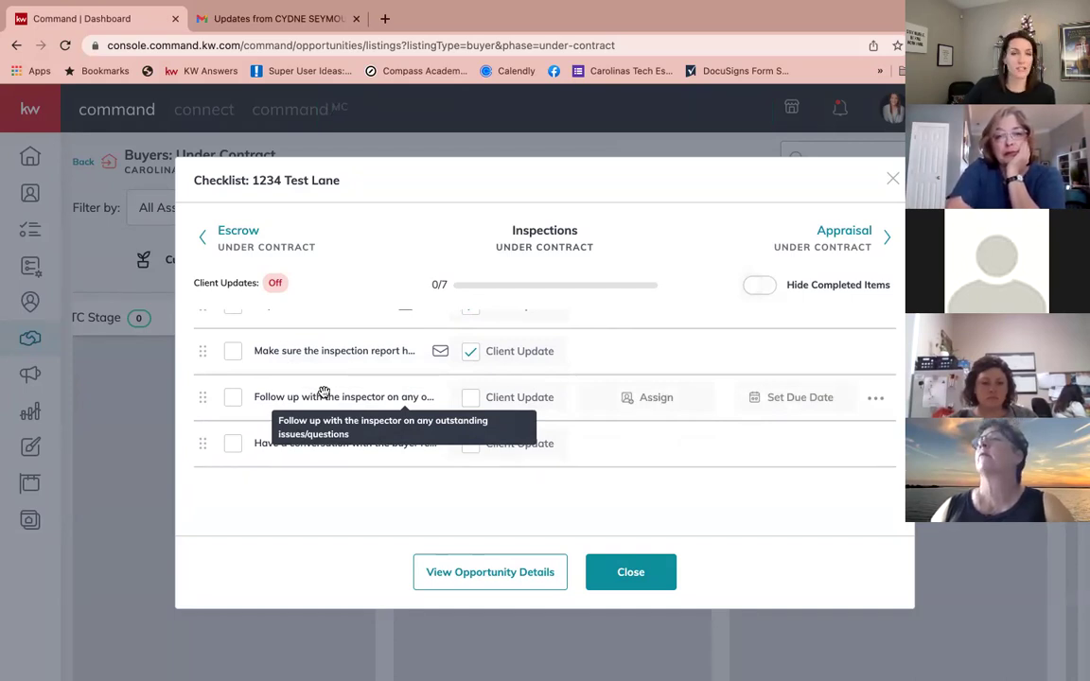
{"action": "left_click", "coordinate": [467, 399]}
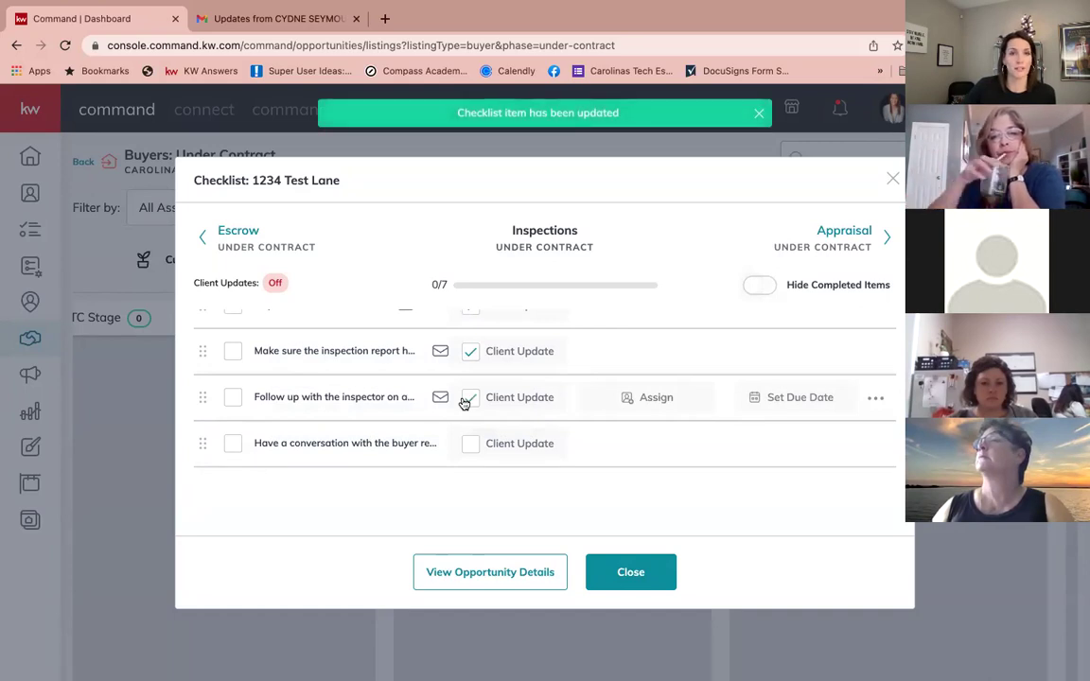
{"action": "scroll", "coordinate": [384, 382], "scroll_direction": "down", "scroll_amount": 1}
{"action": "scroll", "coordinate": [384, 382], "scroll_direction": "down", "scroll_amount": 2}
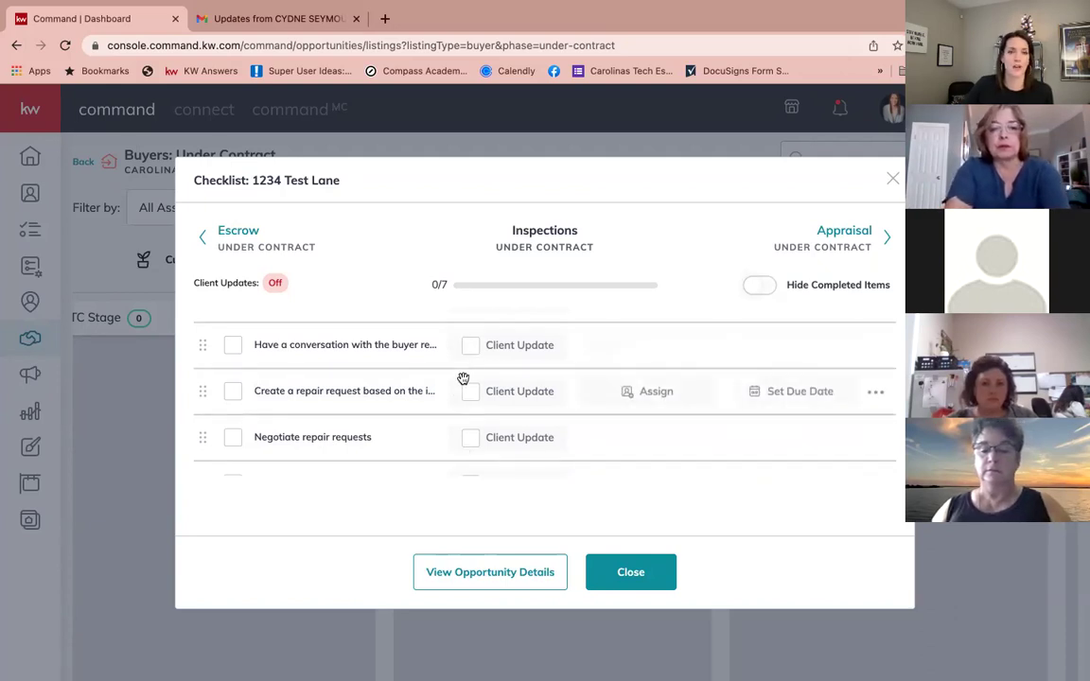
{"action": "scroll", "coordinate": [463, 378], "scroll_direction": "up", "scroll_amount": 3}
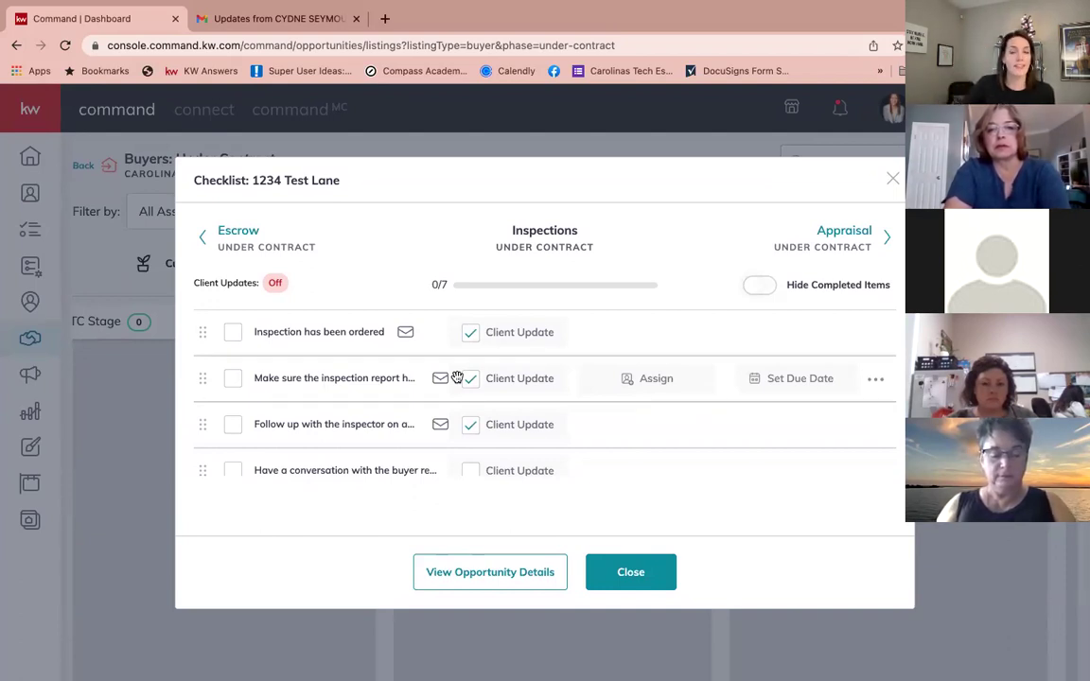
{"action": "scroll", "coordinate": [457, 378], "scroll_direction": "down", "scroll_amount": 3}
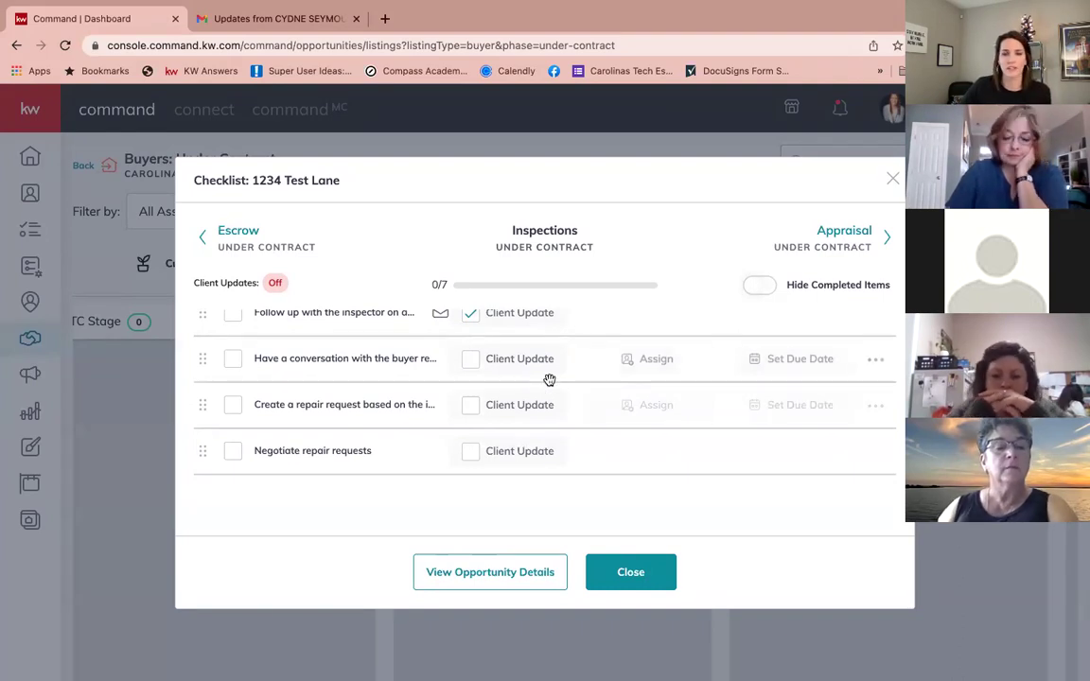
{"action": "scroll", "coordinate": [523, 376], "scroll_direction": "up", "scroll_amount": 2}
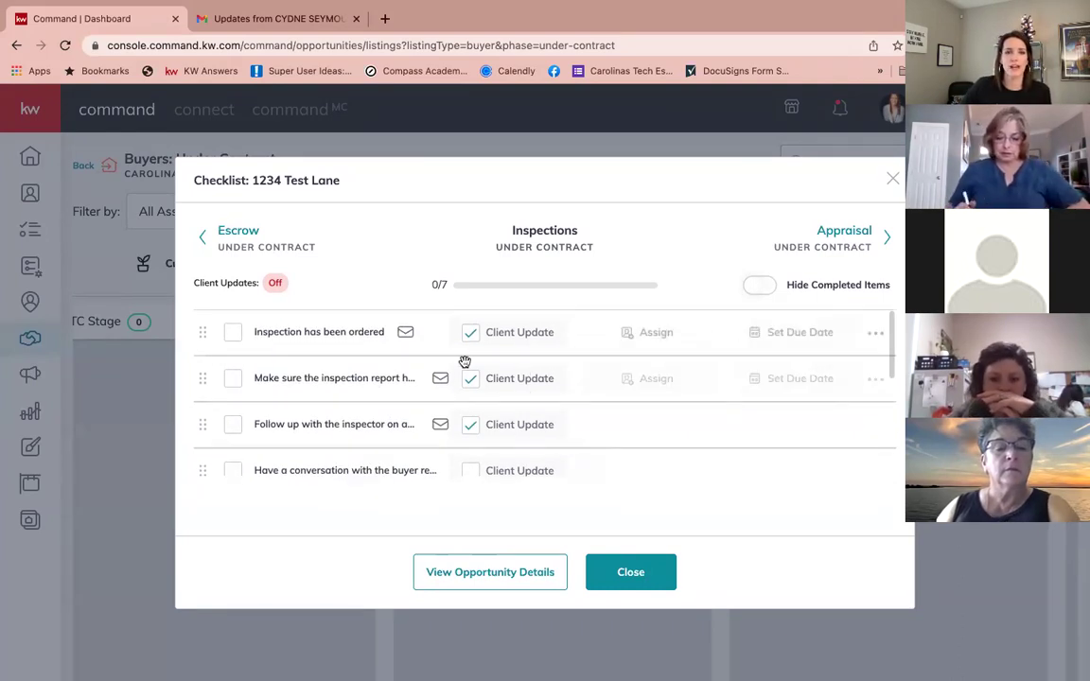
{"action": "left_click", "coordinate": [471, 332]}
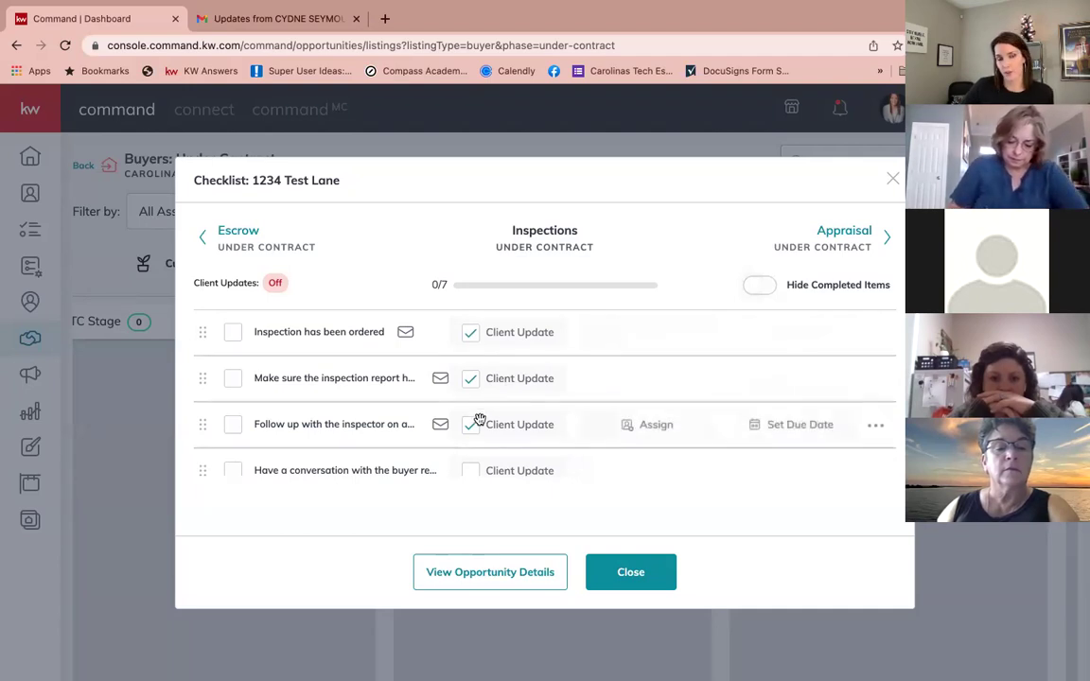
{"action": "left_click", "coordinate": [633, 575]}
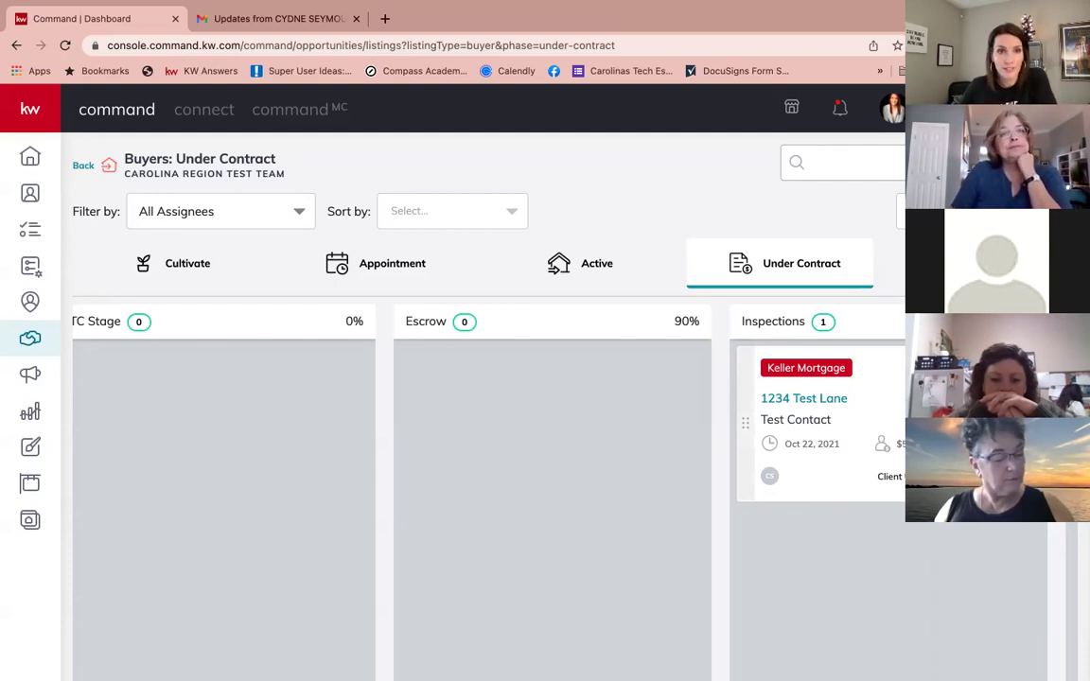
{"action": "left_click_drag", "start_coordinate": [896, 483], "coordinate": [890, 479]}
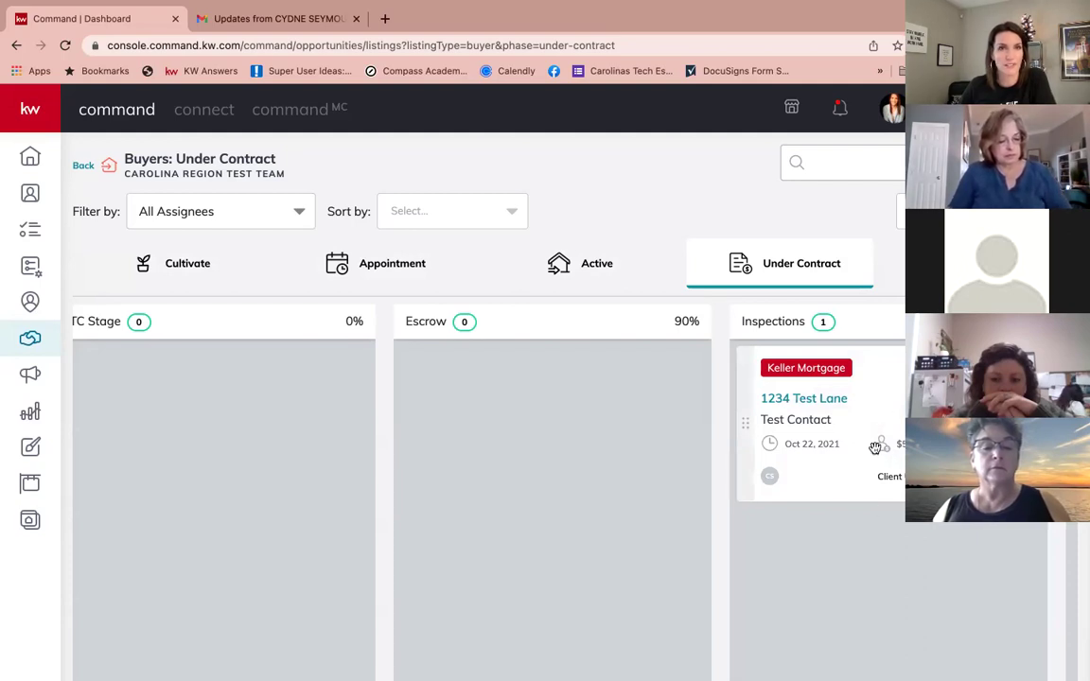
Step: Open the 1234 Test Lane opportunity details
{"action": "left_click", "coordinate": [826, 401]}
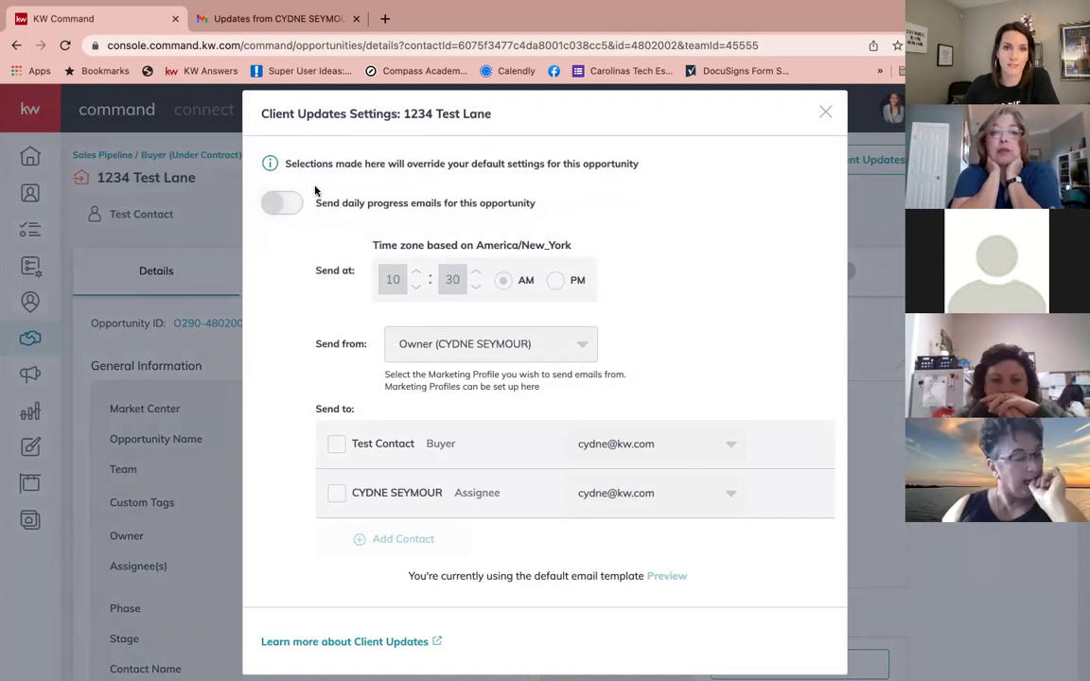
Step: Enable daily progress emails for 1234 Test Lane at 04:30 PM and save the settings
{"action": "left_click", "coordinate": [284, 205]}
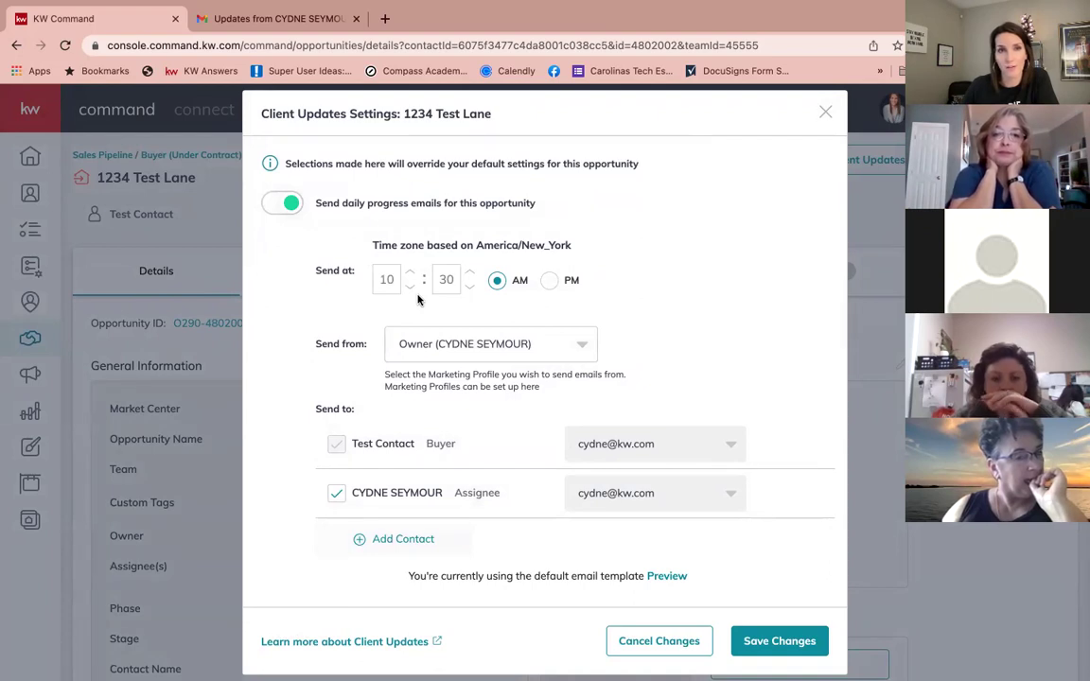
{"action": "left_click", "coordinate": [408, 273]}
{"action": "left_click", "coordinate": [408, 273]}
{"action": "left_click", "coordinate": [409, 272]}
{"action": "left_click", "coordinate": [410, 273]}
{"action": "left_click", "coordinate": [408, 273]}
{"action": "left_click", "coordinate": [409, 273]}
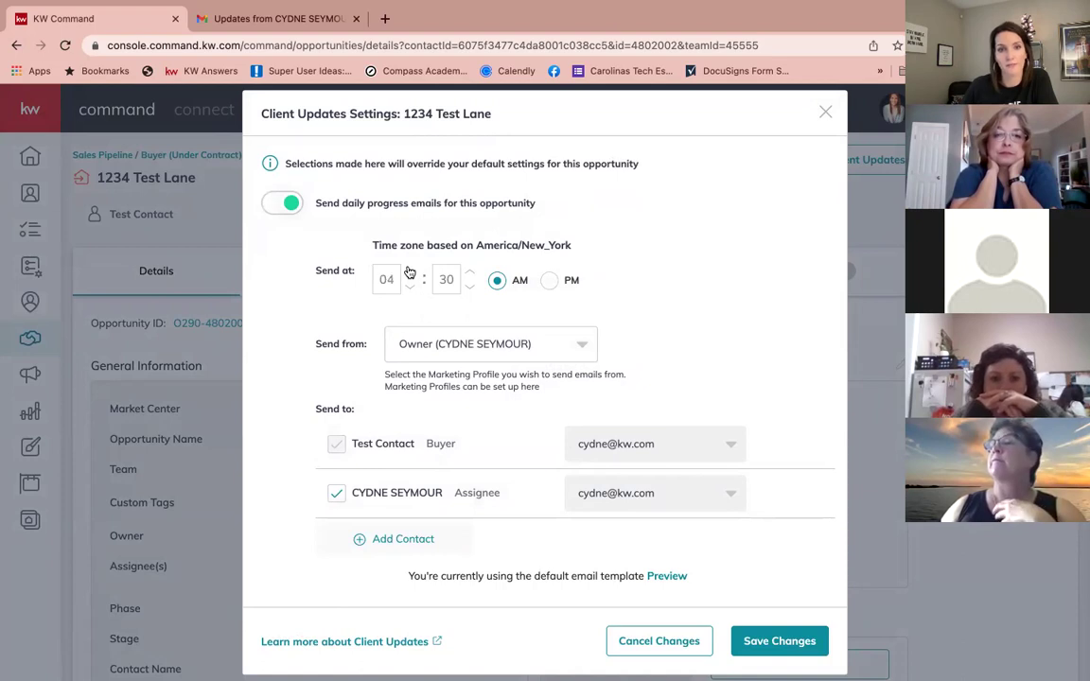
{"action": "left_click", "coordinate": [550, 282]}
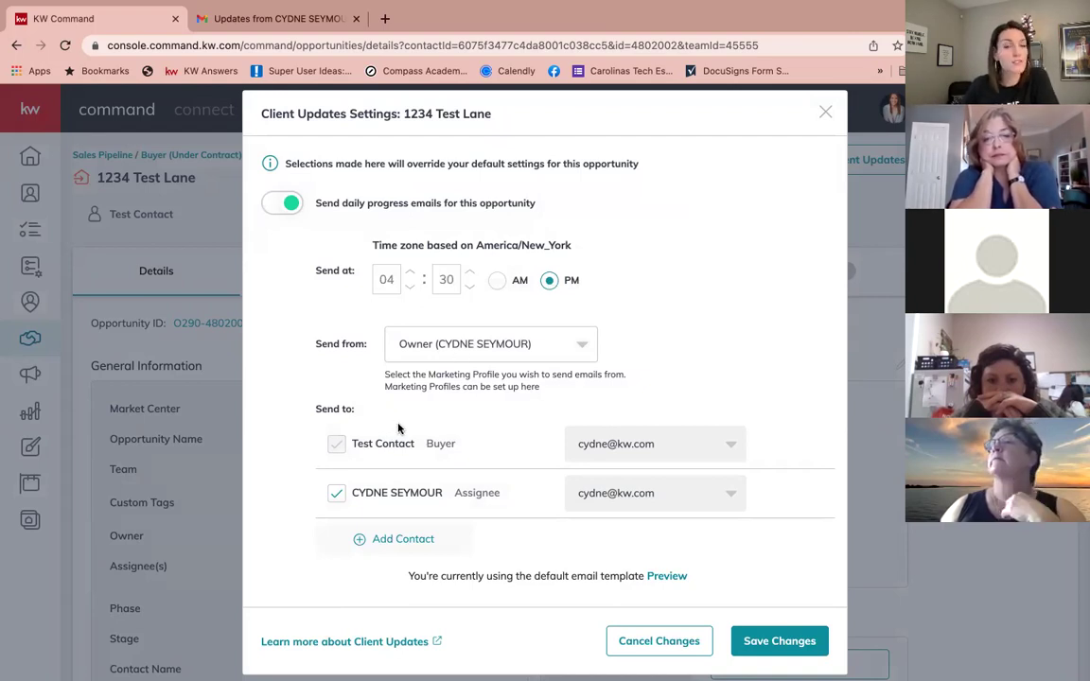
{"action": "scroll", "coordinate": [399, 429], "scroll_direction": "down", "scroll_amount": 1}
{"action": "scroll", "coordinate": [399, 429], "scroll_direction": "down", "scroll_amount": 1}
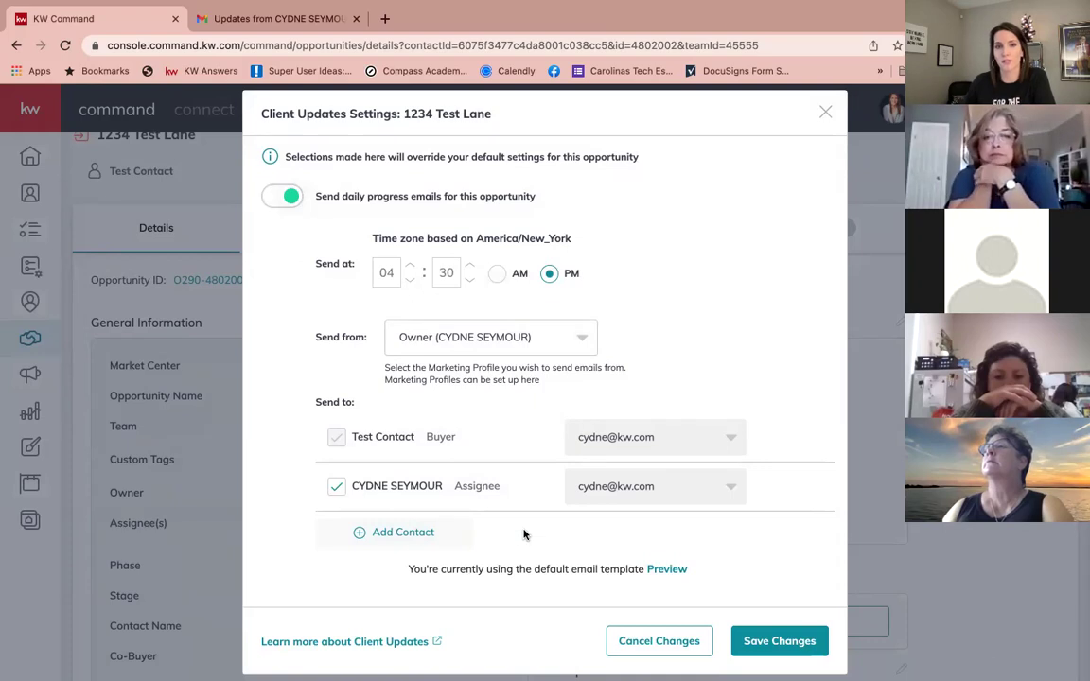
{"action": "left_click", "coordinate": [779, 643]}
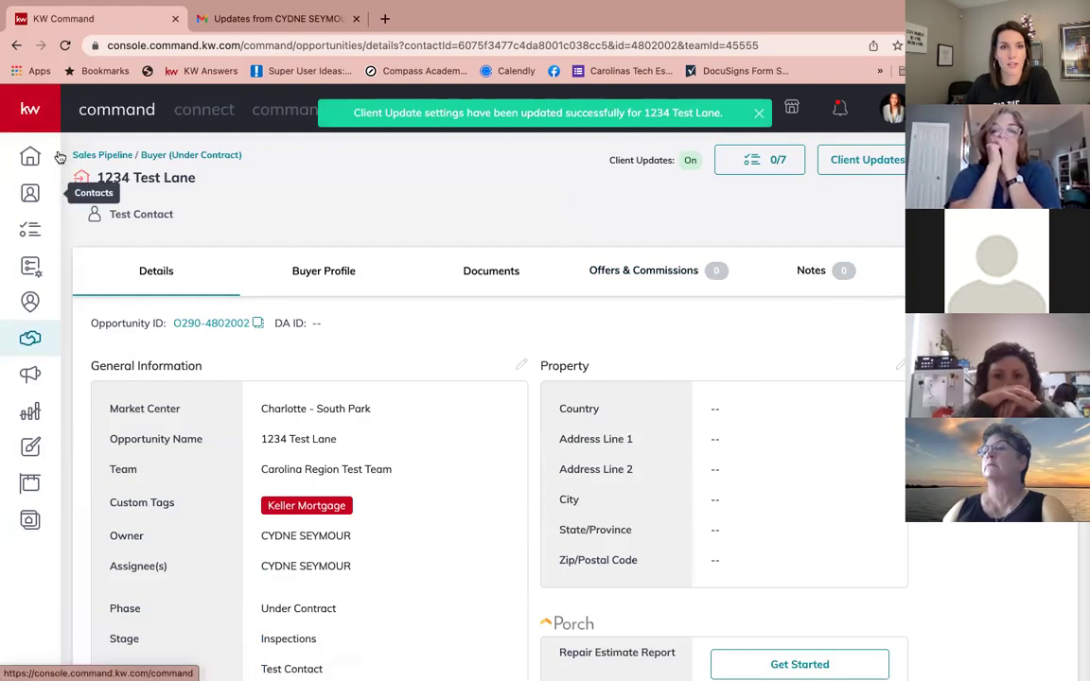
Step: Navigate from the Sales Pipeline overview back to the Buyers: Under Contract board
{"action": "left_click", "coordinate": [88, 156]}
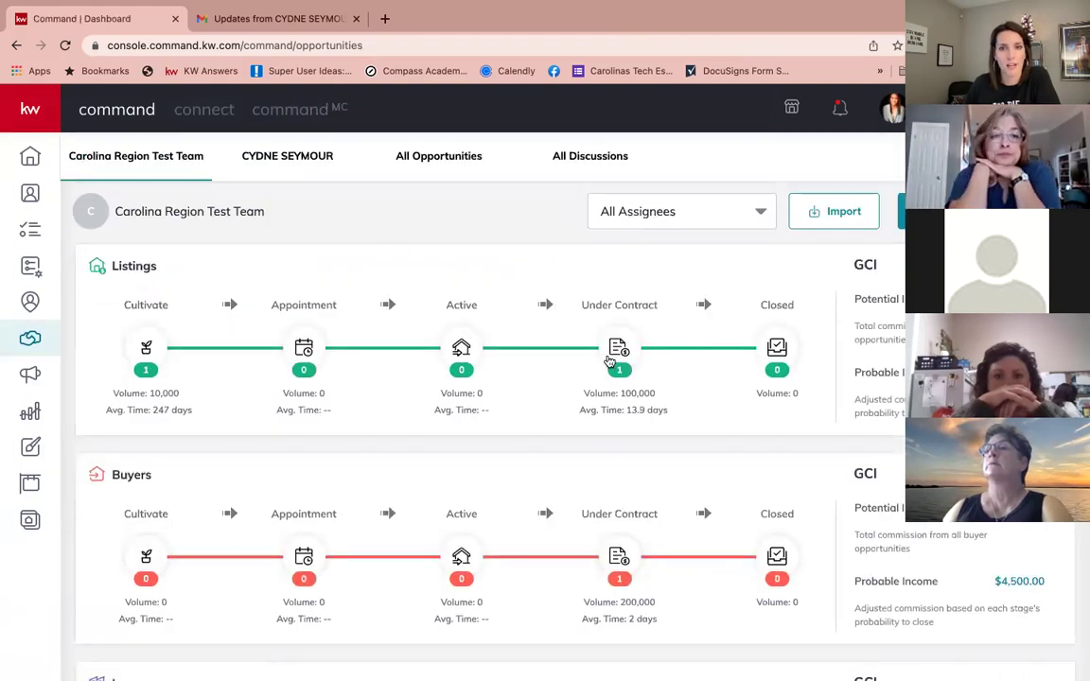
{"action": "left_click", "coordinate": [611, 363]}
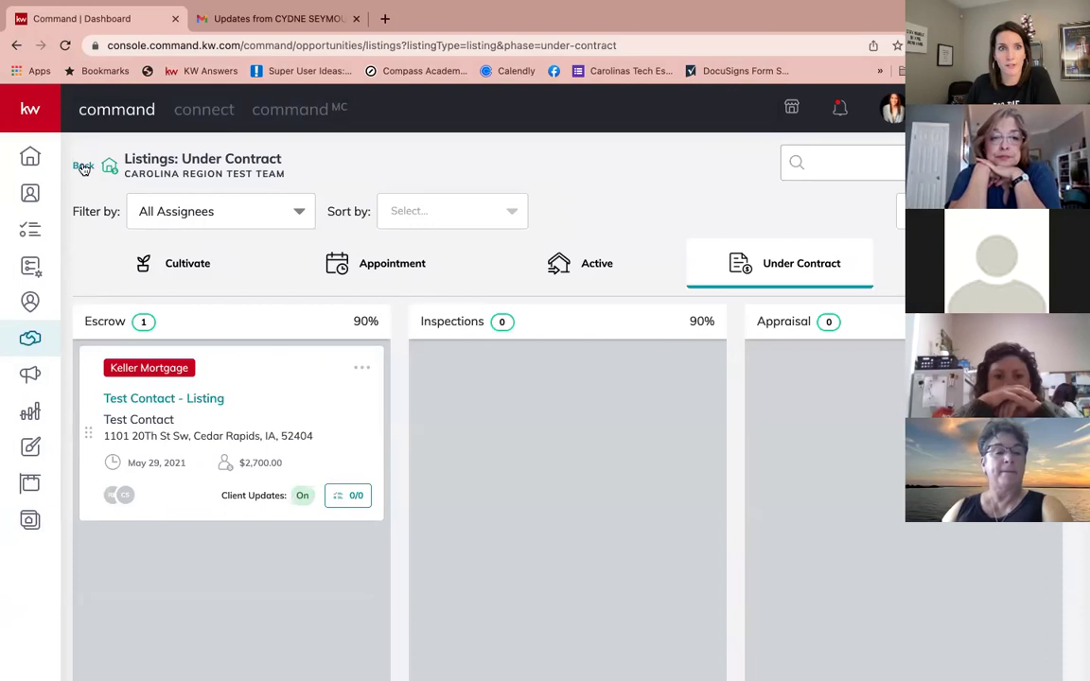
{"action": "left_click", "coordinate": [84, 167]}
{"action": "left_click", "coordinate": [620, 556]}
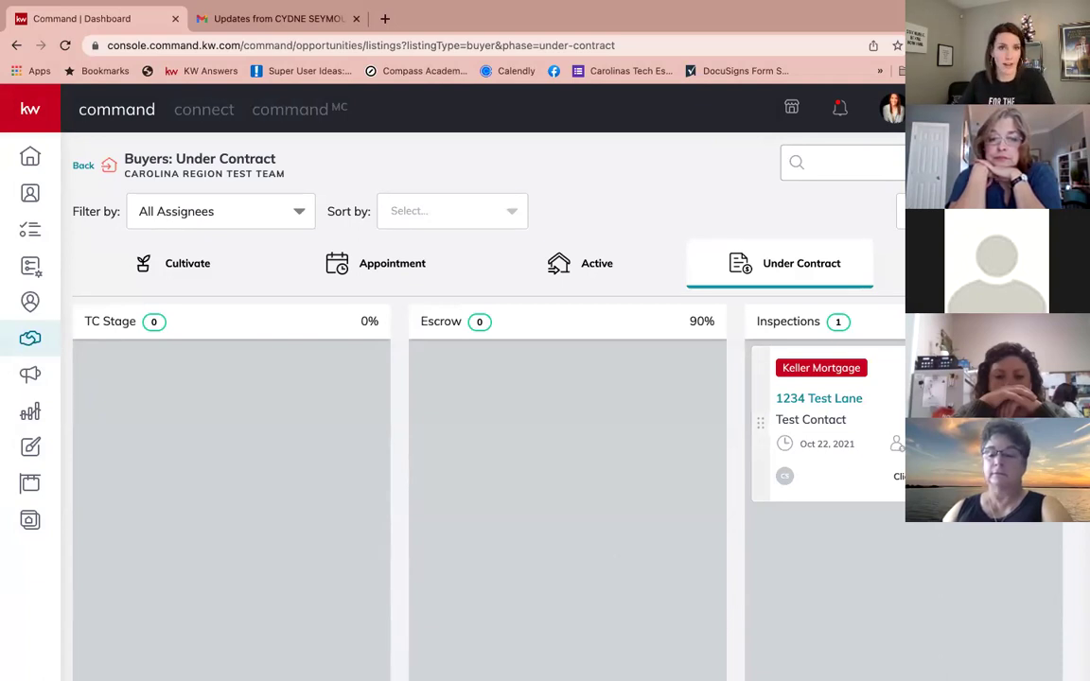
Step: Check off the inspection-ordered, report-received and inspector follow-up items, bringing the checklist to 3/7
{"action": "left_click", "coordinate": [899, 476]}
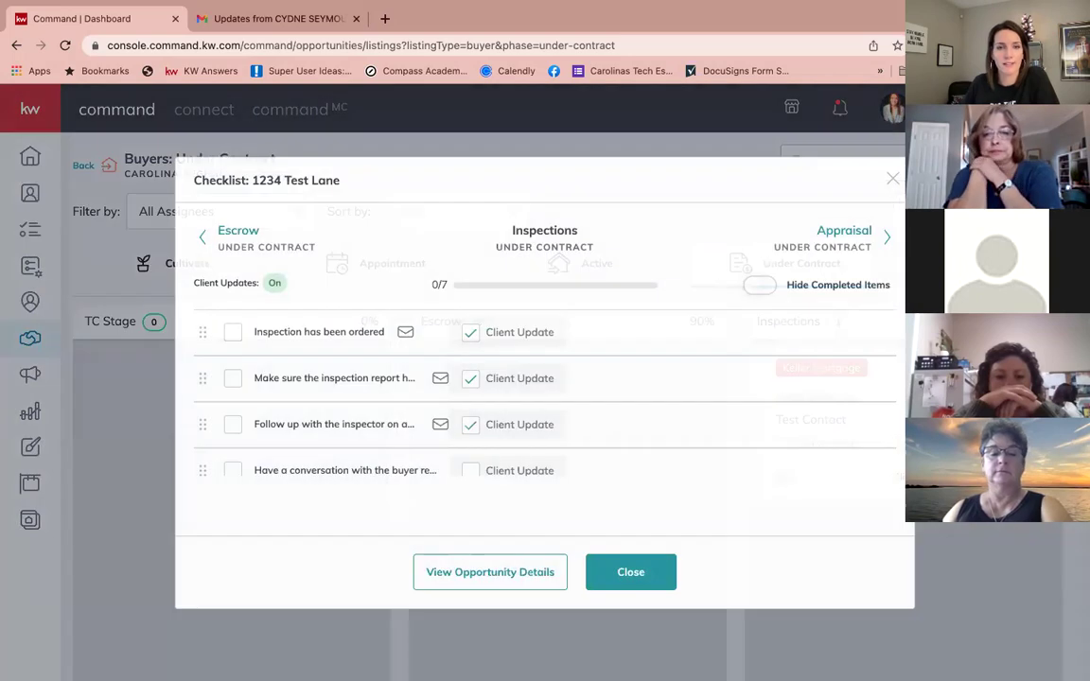
{"action": "left_click", "coordinate": [232, 333]}
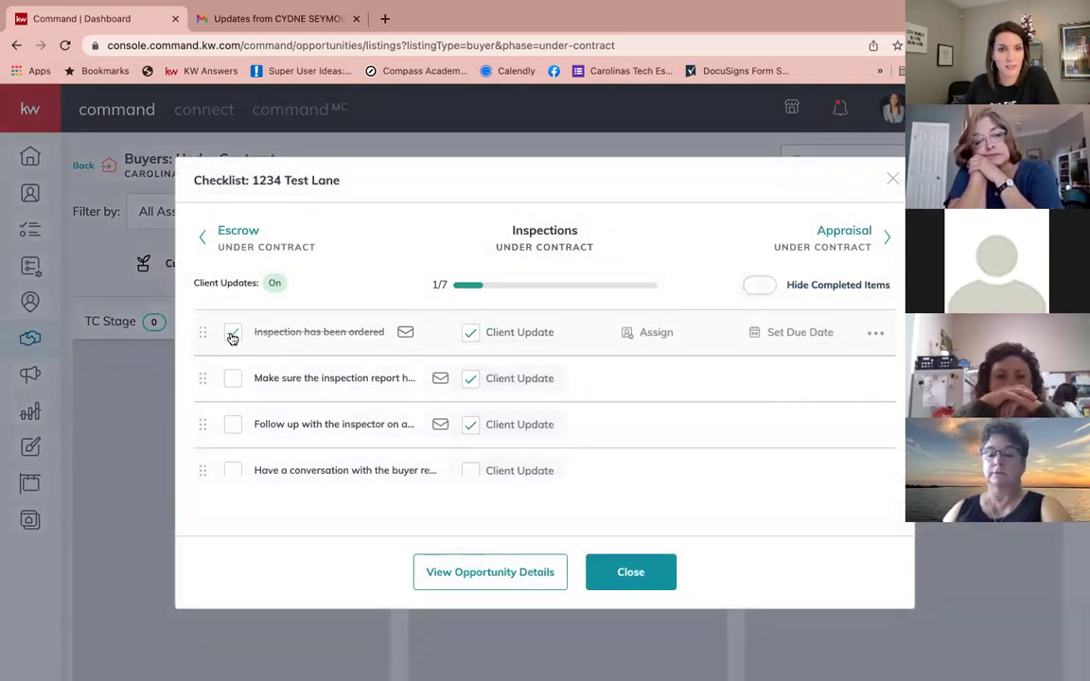
{"action": "left_click", "coordinate": [233, 380]}
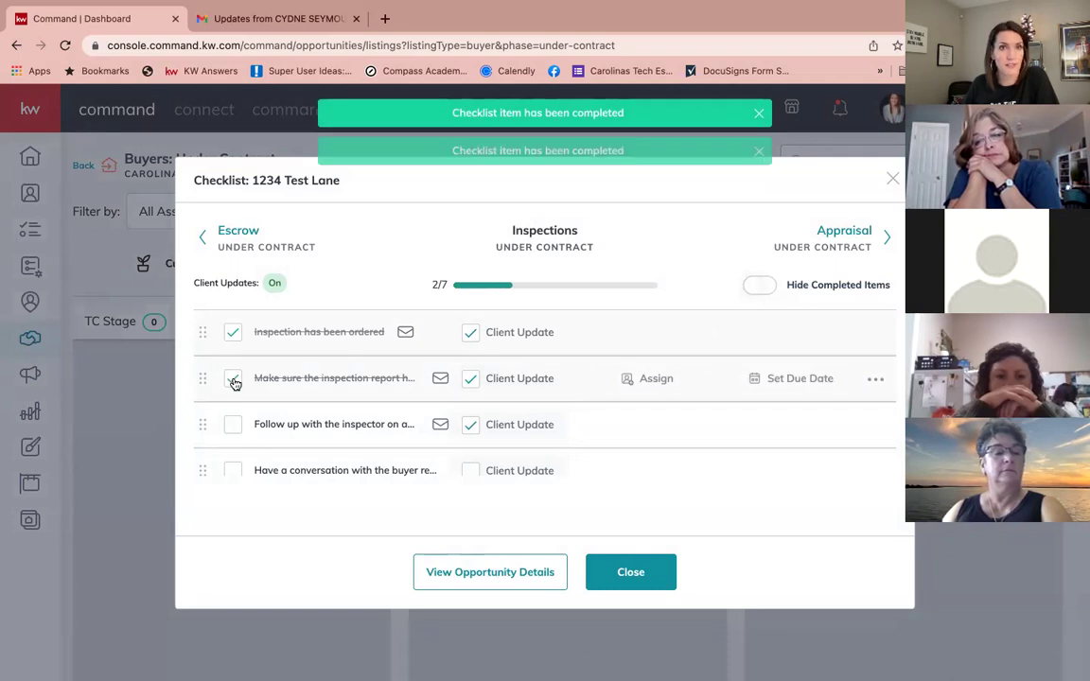
{"action": "left_click", "coordinate": [234, 425]}
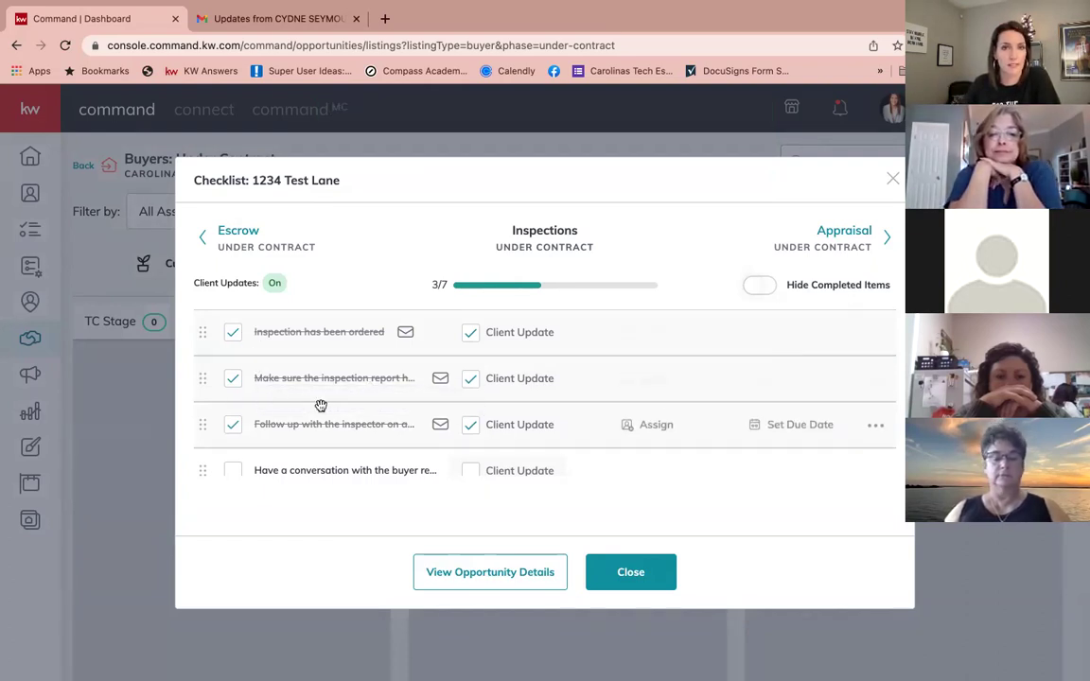
Step: Include Negotiate repair requests and Track receipts for all repairs in client updates, then close the checklist
{"action": "scroll", "coordinate": [321, 405], "scroll_direction": "down", "scroll_amount": 3}
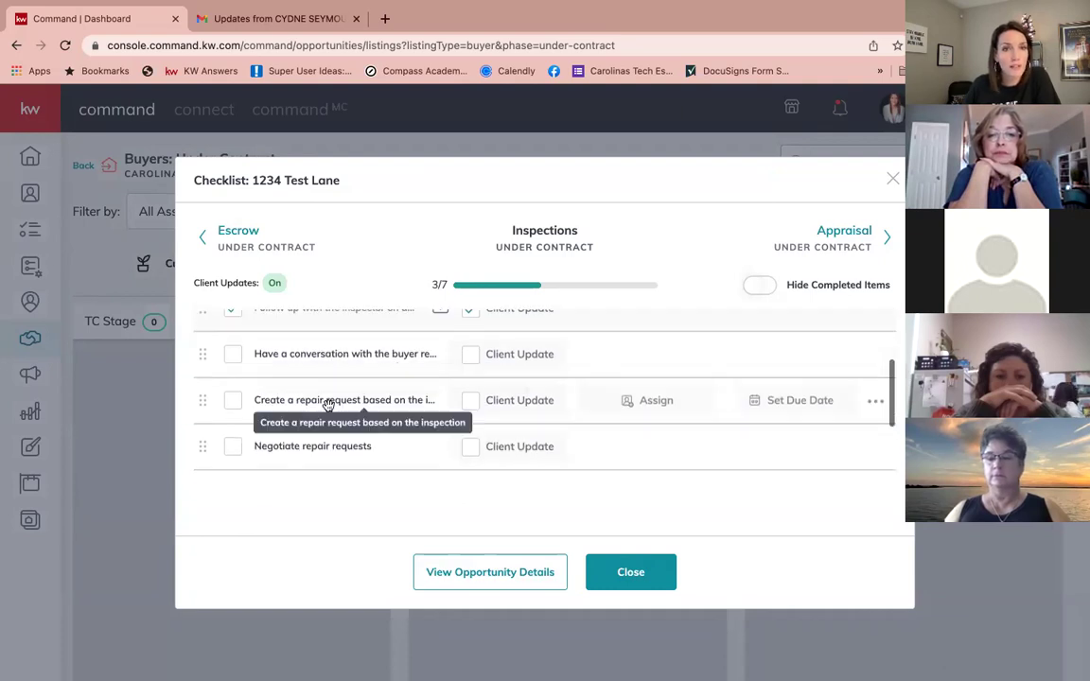
{"action": "scroll", "coordinate": [327, 405], "scroll_direction": "down", "scroll_amount": 2}
{"action": "left_click", "coordinate": [470, 373]}
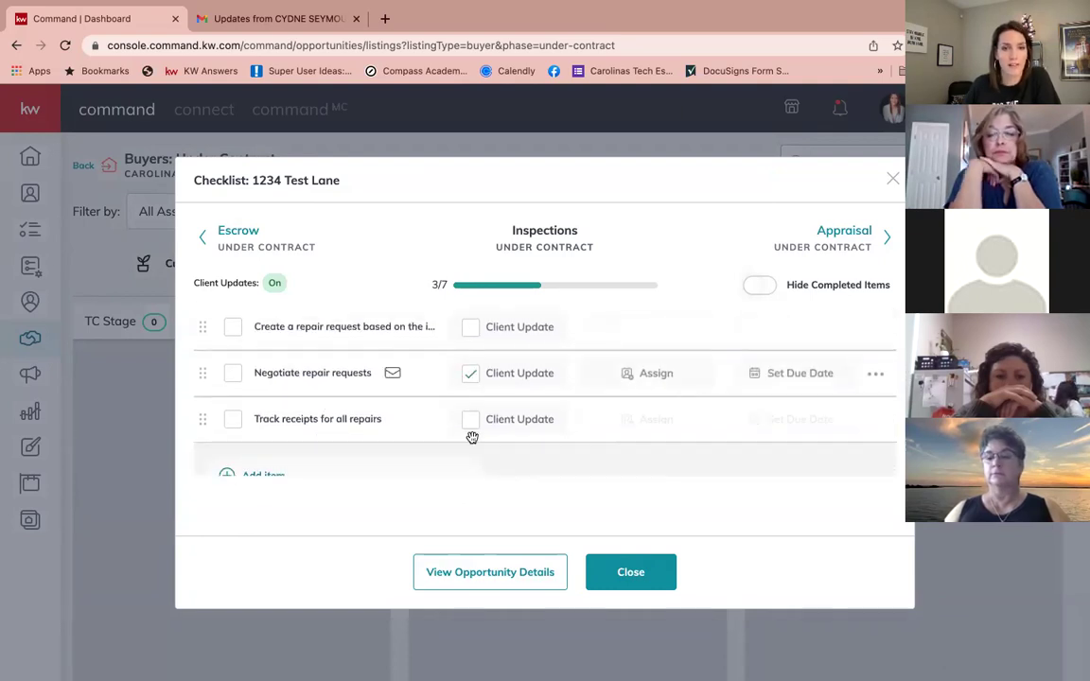
{"action": "left_click", "coordinate": [470, 421]}
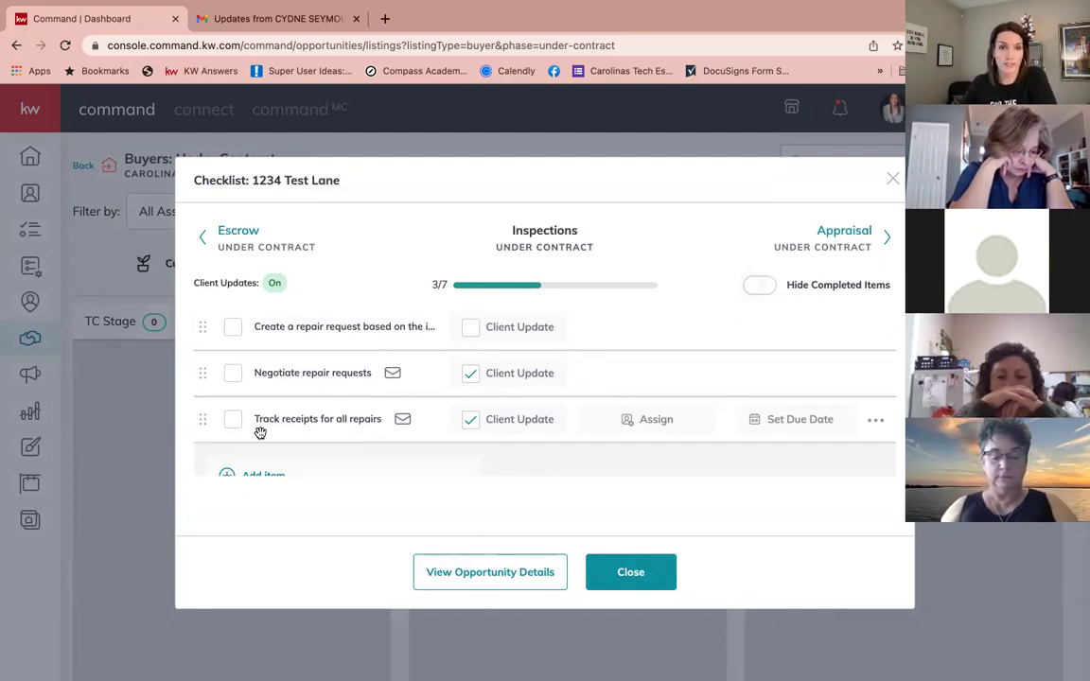
{"action": "scroll", "coordinate": [265, 407], "scroll_direction": "up", "scroll_amount": 5}
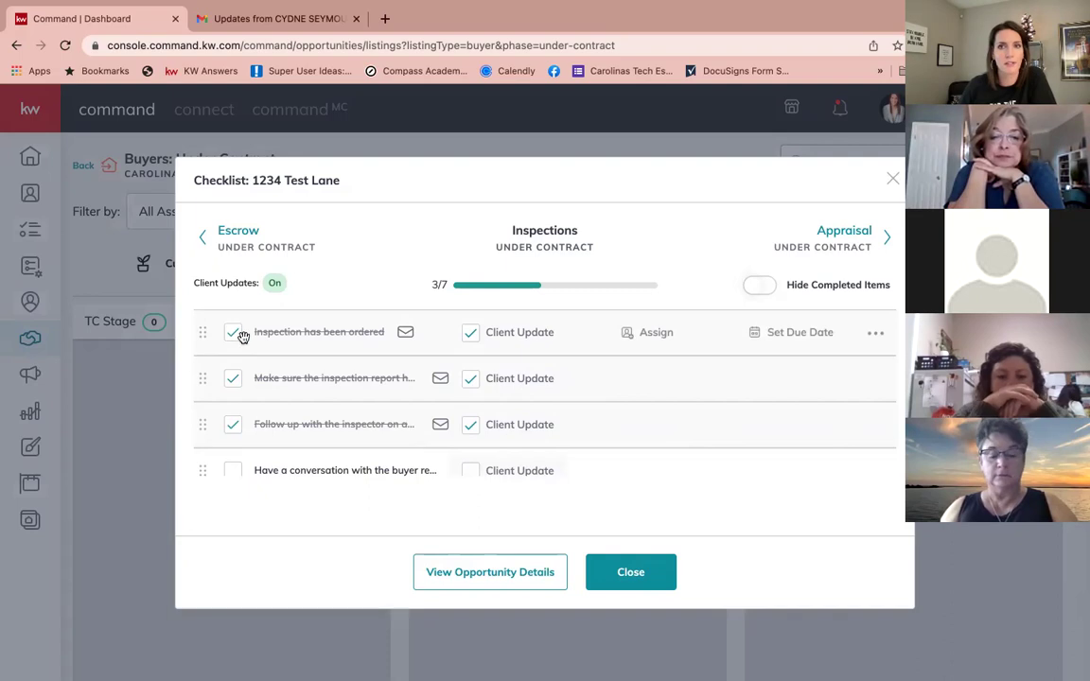
{"action": "left_click", "coordinate": [892, 179]}
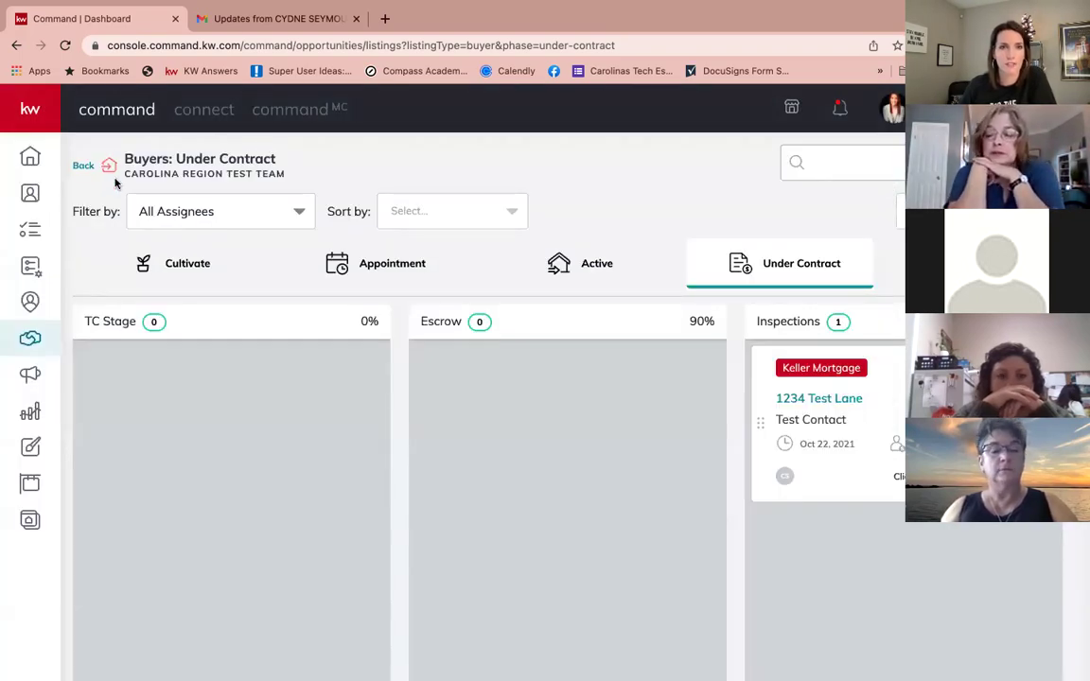
Step: Open the client update email in Gmail and highlight its greeting and opening paragraph
{"action": "left_click", "coordinate": [256, 18]}
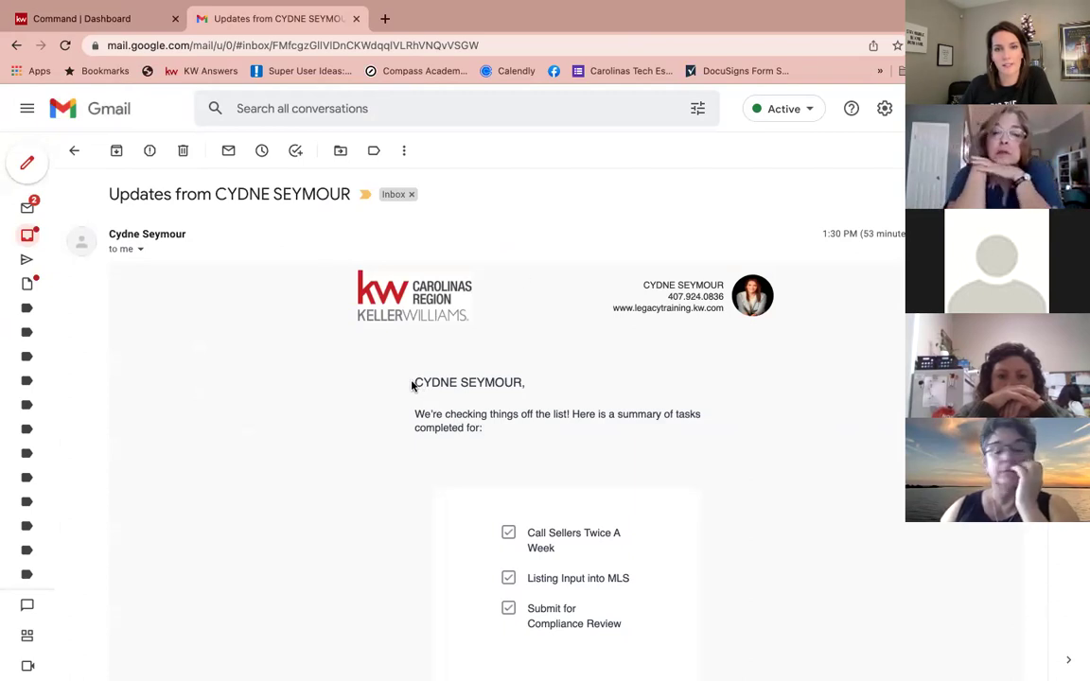
{"action": "left_click_drag", "start_coordinate": [414, 381], "coordinate": [493, 445]}
{"action": "left_click_drag", "start_coordinate": [417, 382], "coordinate": [541, 384]}
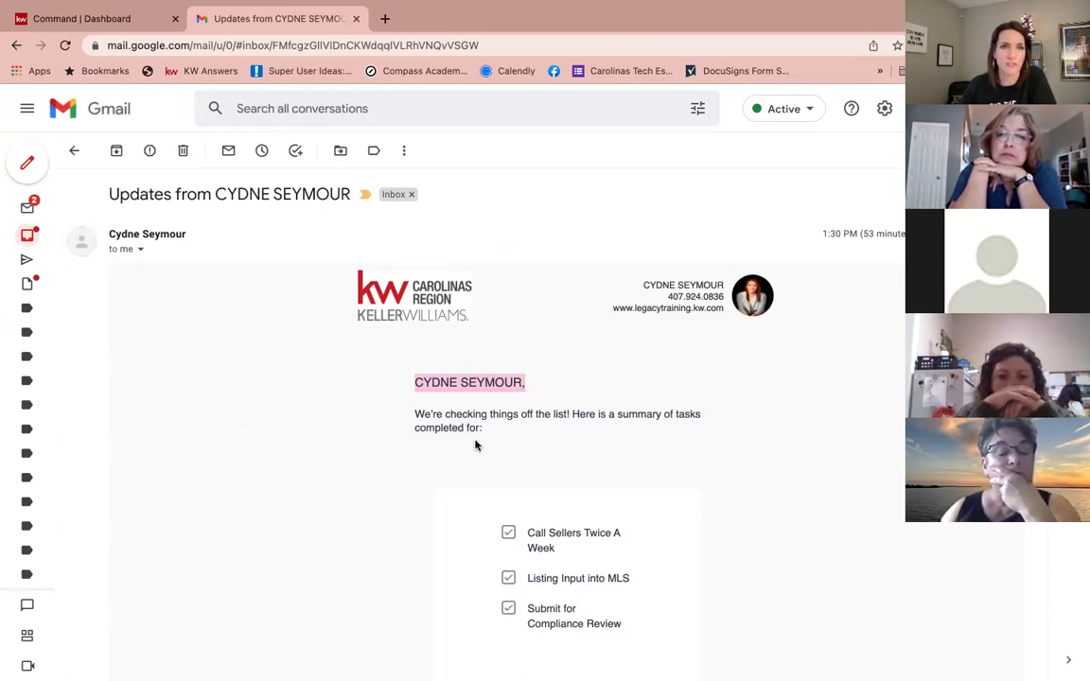
Step: Read through the rest of the email, then return to the Command Buyers: Under Contract board
{"action": "scroll", "coordinate": [507, 438], "scroll_direction": "down", "scroll_amount": 5}
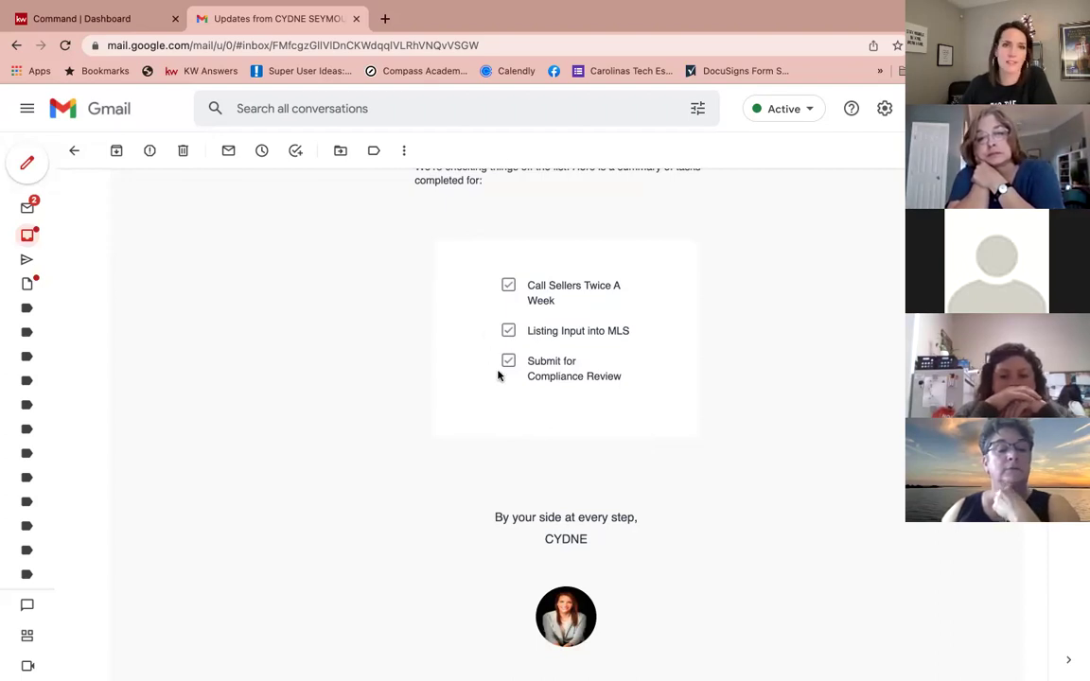
{"action": "scroll", "coordinate": [498, 372], "scroll_direction": "down", "scroll_amount": 2}
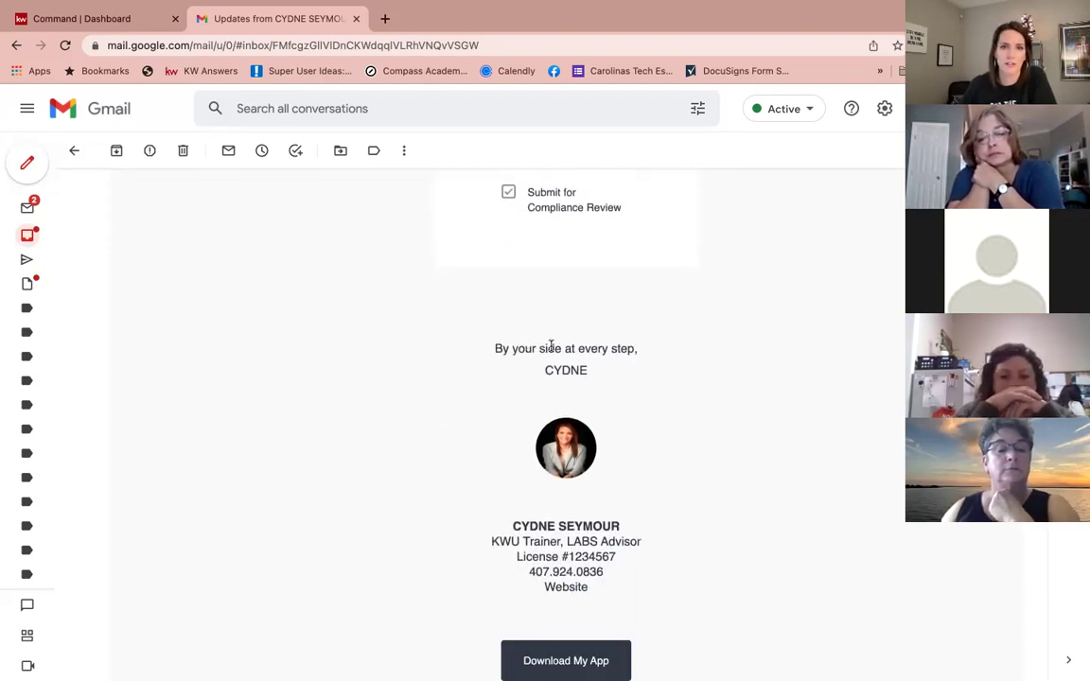
{"action": "scroll", "coordinate": [553, 389], "scroll_direction": "down", "scroll_amount": 2}
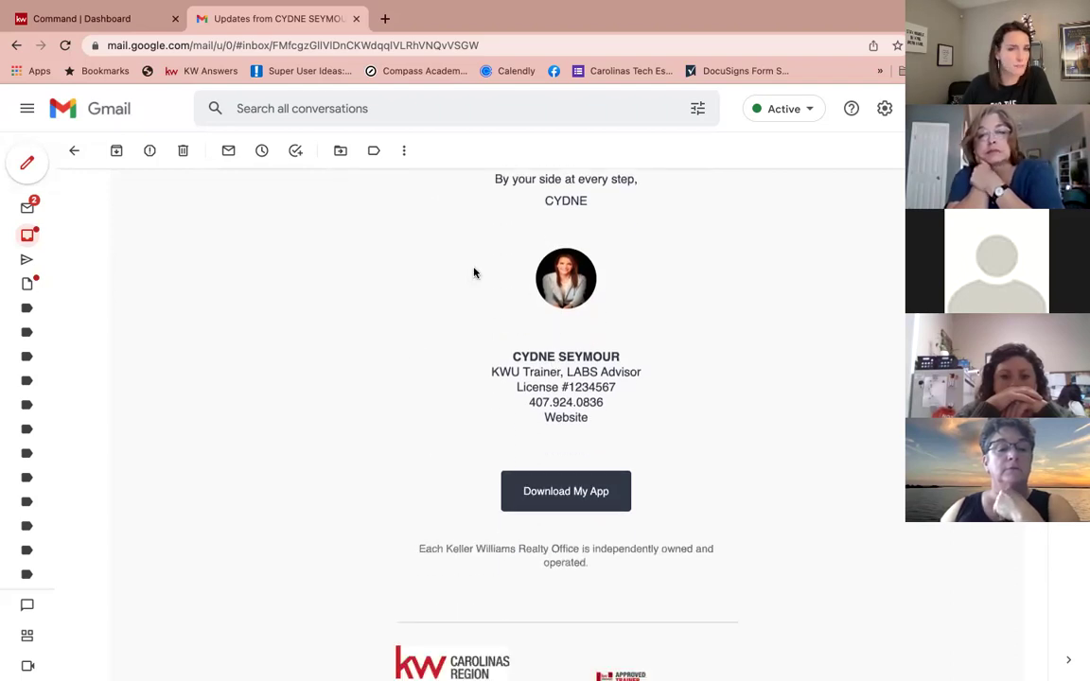
{"action": "scroll", "coordinate": [514, 341], "scroll_direction": "down", "scroll_amount": 2}
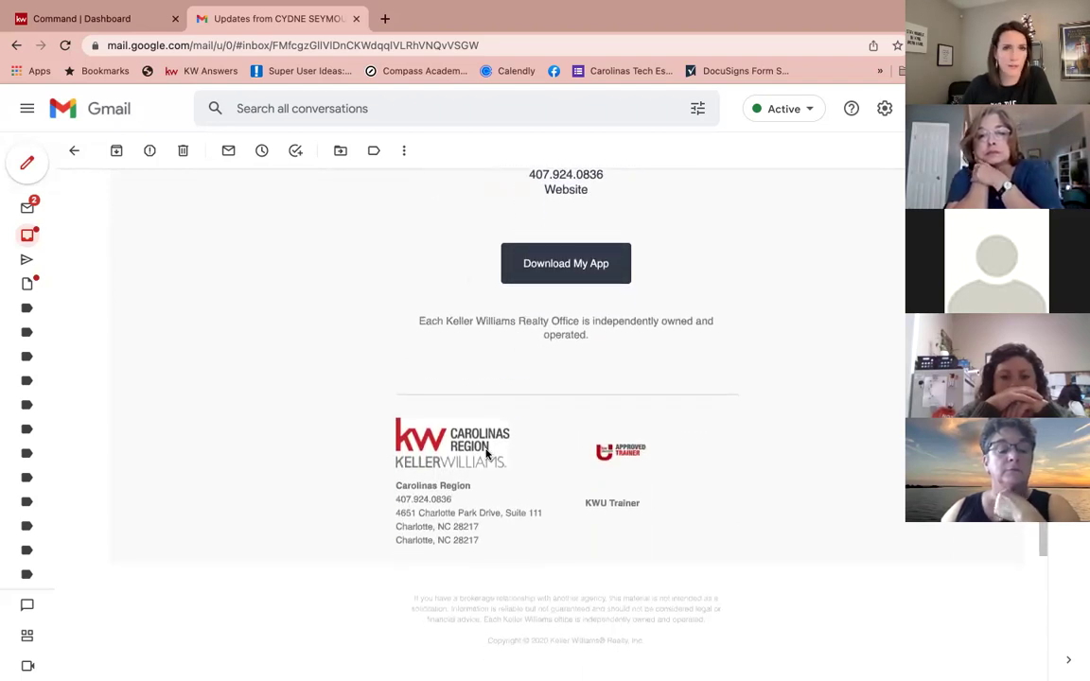
{"action": "scroll", "coordinate": [465, 344], "scroll_direction": "up", "scroll_amount": 4}
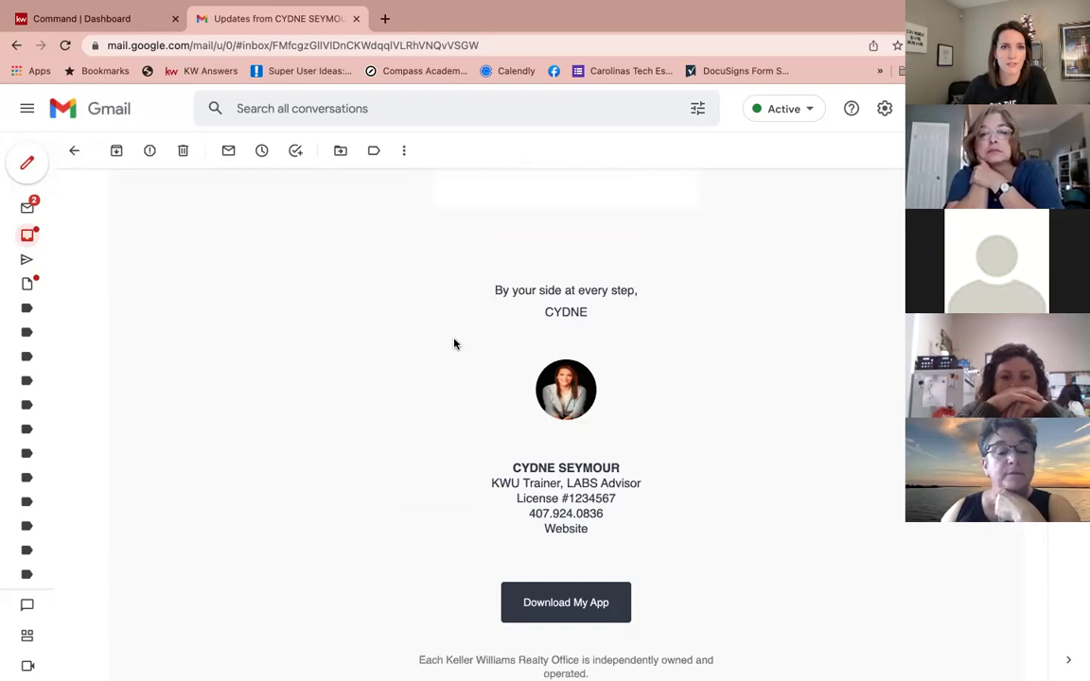
{"action": "left_click", "coordinate": [57, 19]}
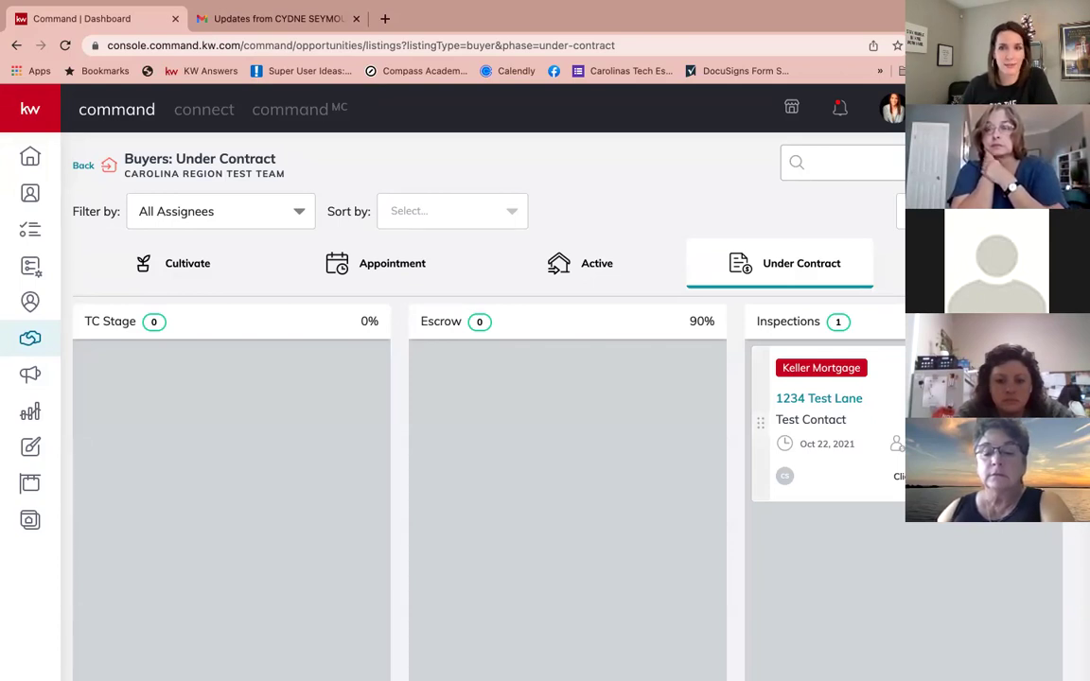
{"action": "left_click", "coordinate": [895, 474]}
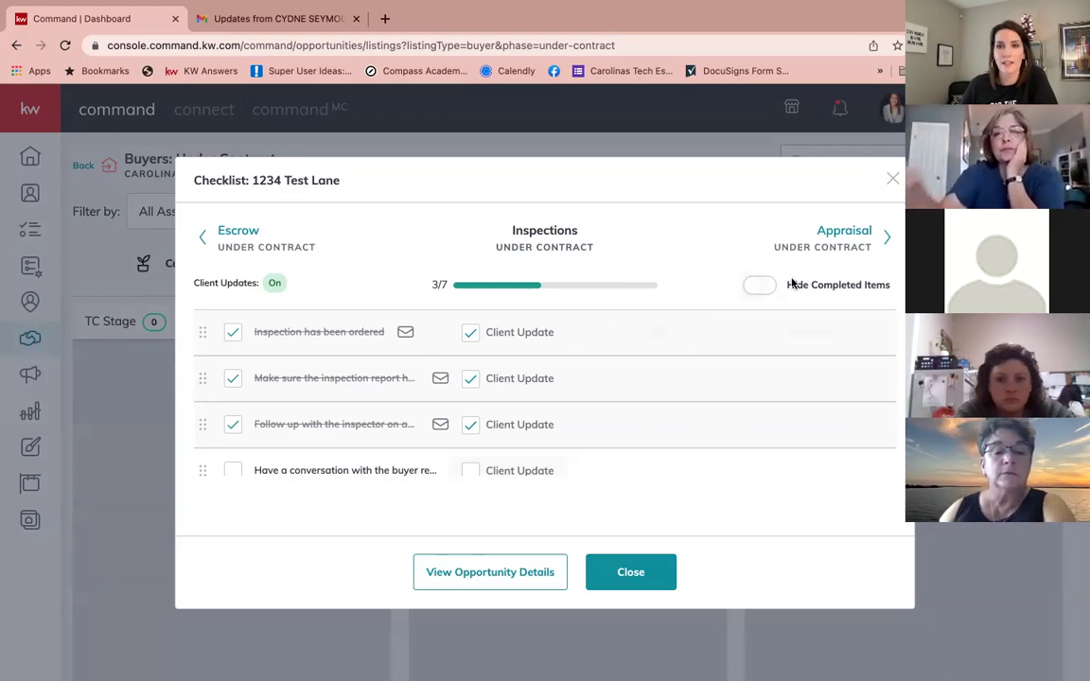
{"action": "left_click", "coordinate": [763, 285]}
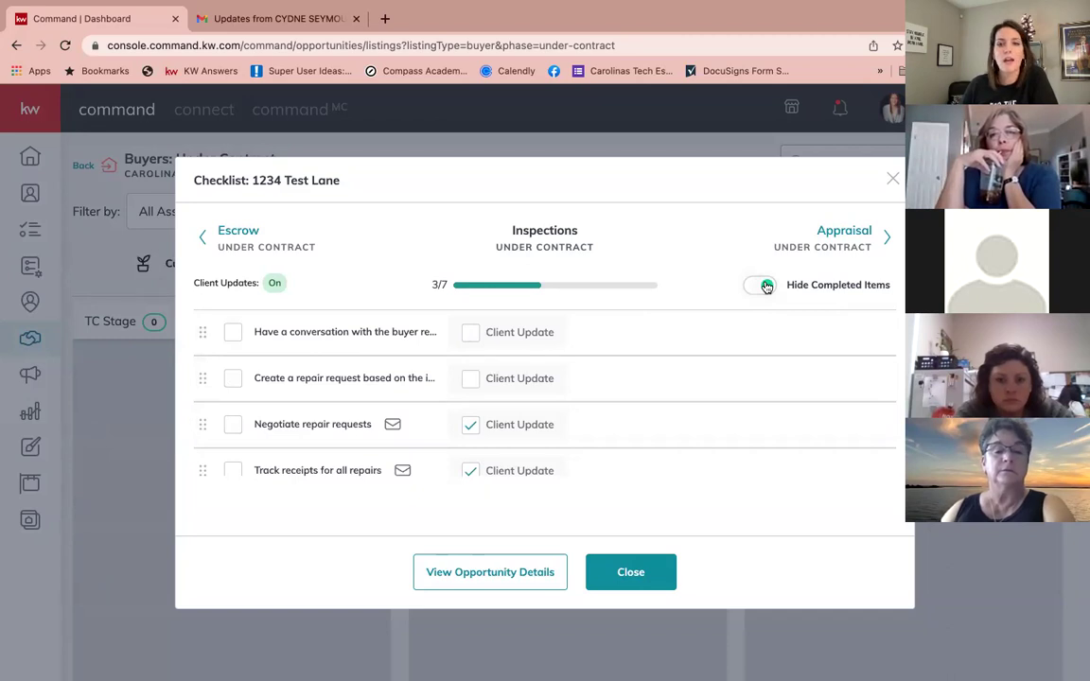
{"action": "left_click", "coordinate": [765, 285]}
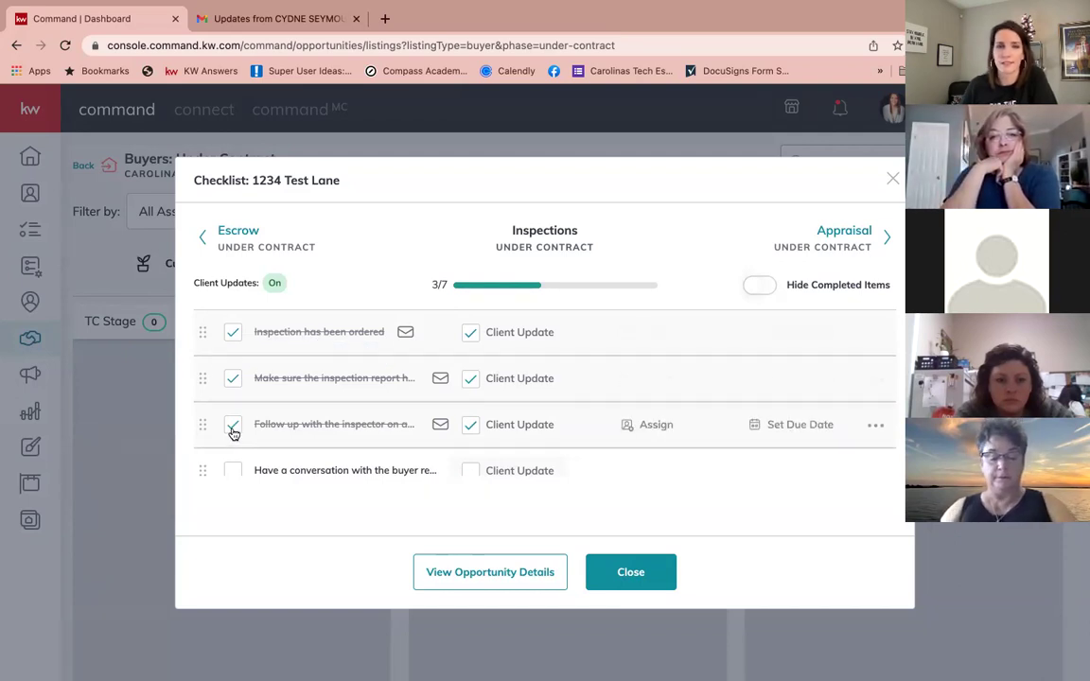
{"action": "left_click", "coordinate": [647, 576]}
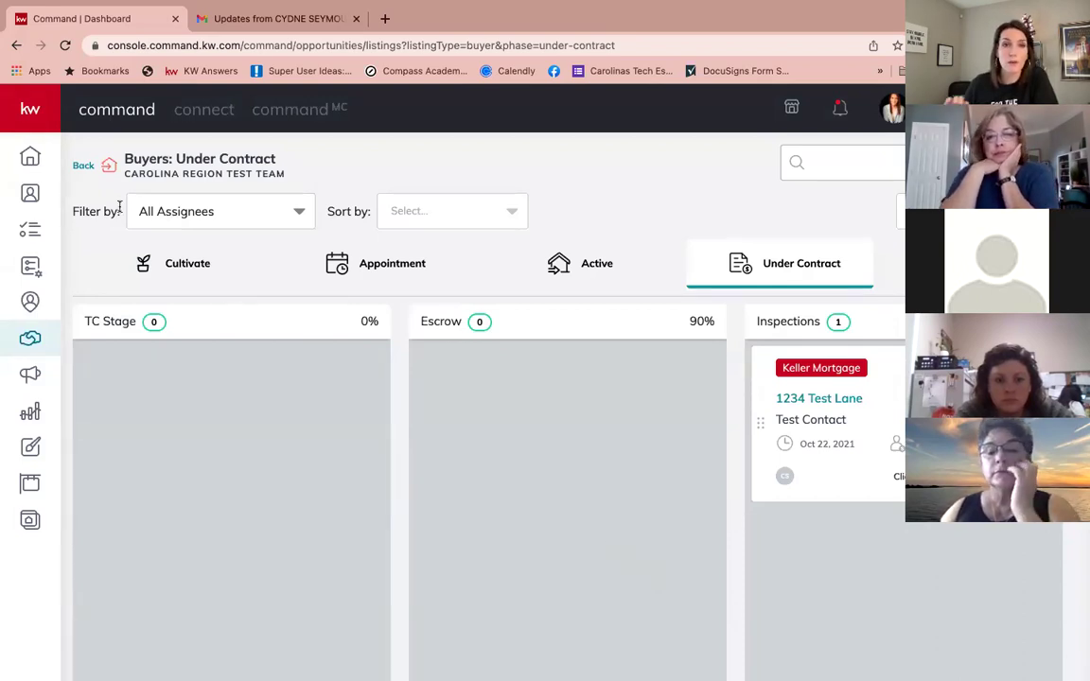
Step: Open the Test Contact - Listing opportunity from the Listings Under Contract stage
{"action": "left_click", "coordinate": [84, 166]}
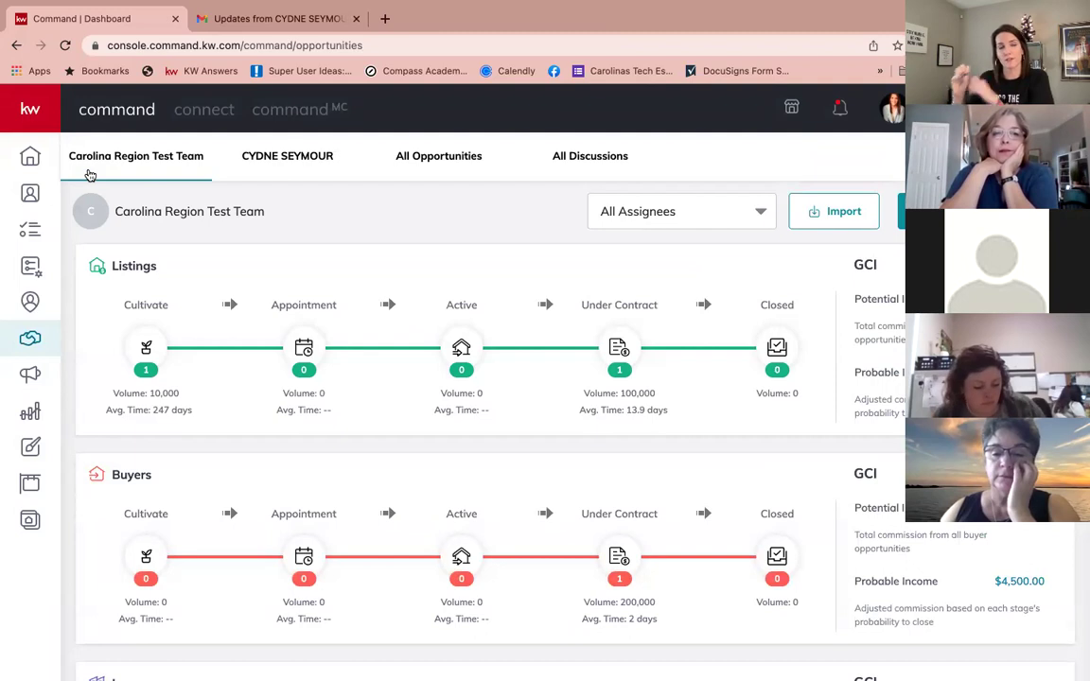
{"action": "left_click", "coordinate": [630, 350]}
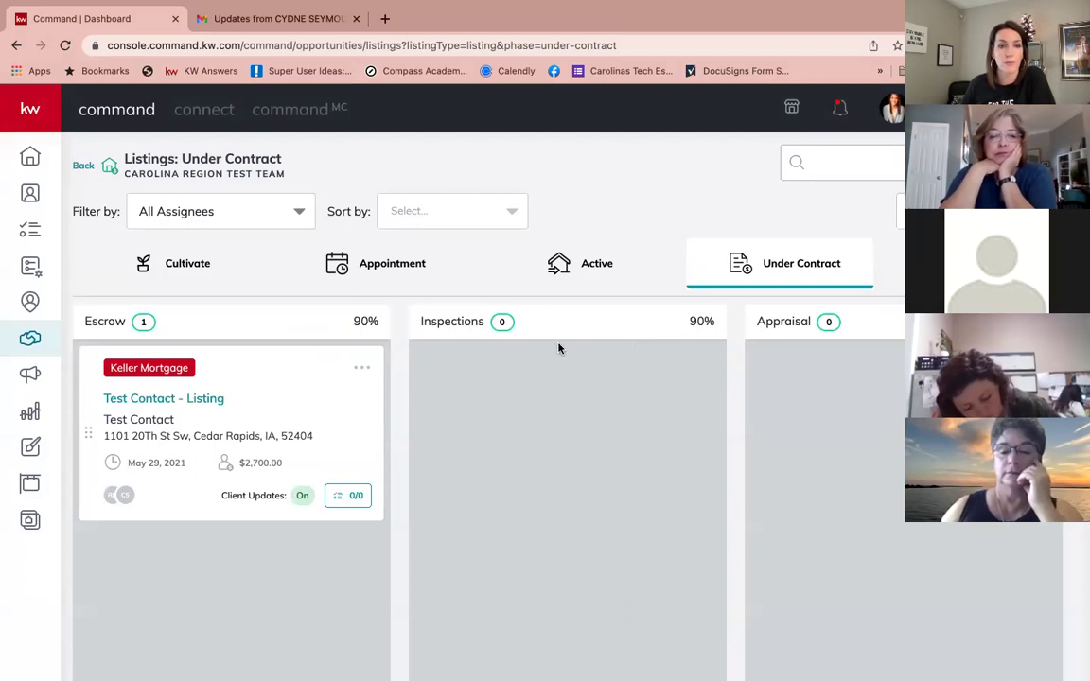
{"action": "left_click", "coordinate": [176, 402]}
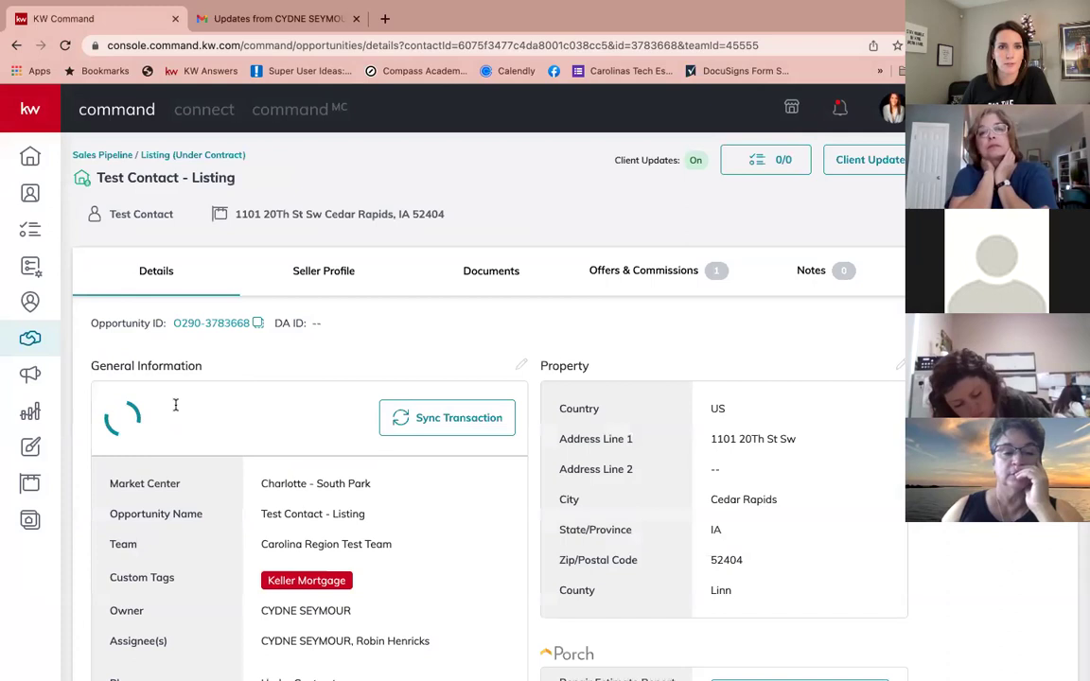
{"action": "left_click", "coordinate": [312, 217]}
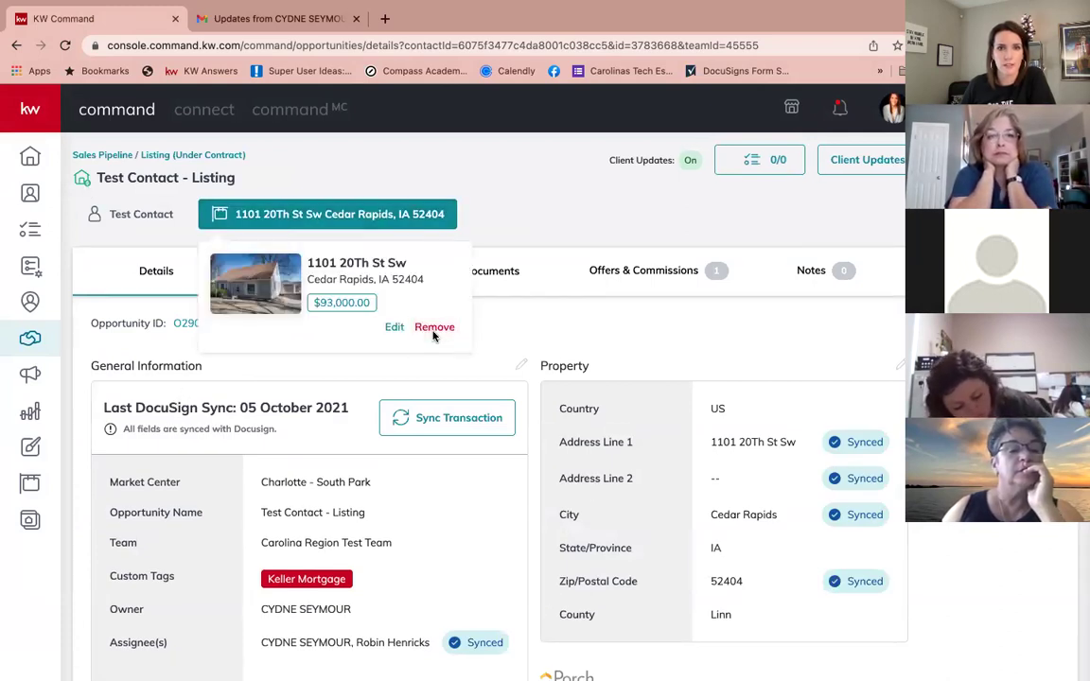
{"action": "left_click", "coordinate": [435, 327]}
{"action": "left_click", "coordinate": [614, 431]}
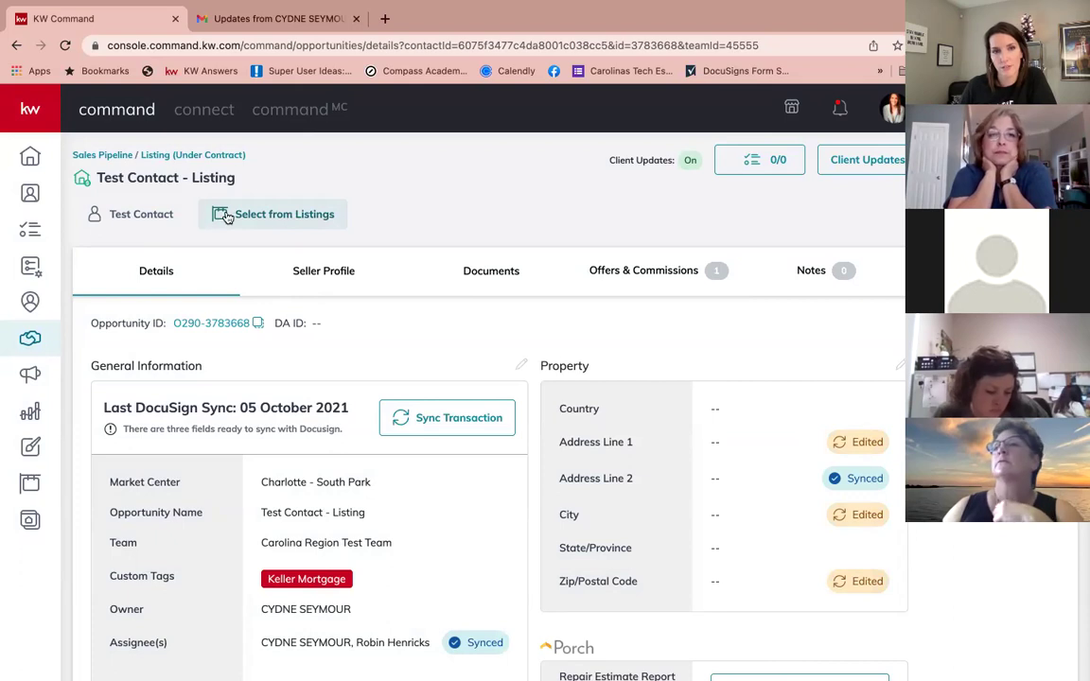
{"action": "left_click", "coordinate": [282, 214]}
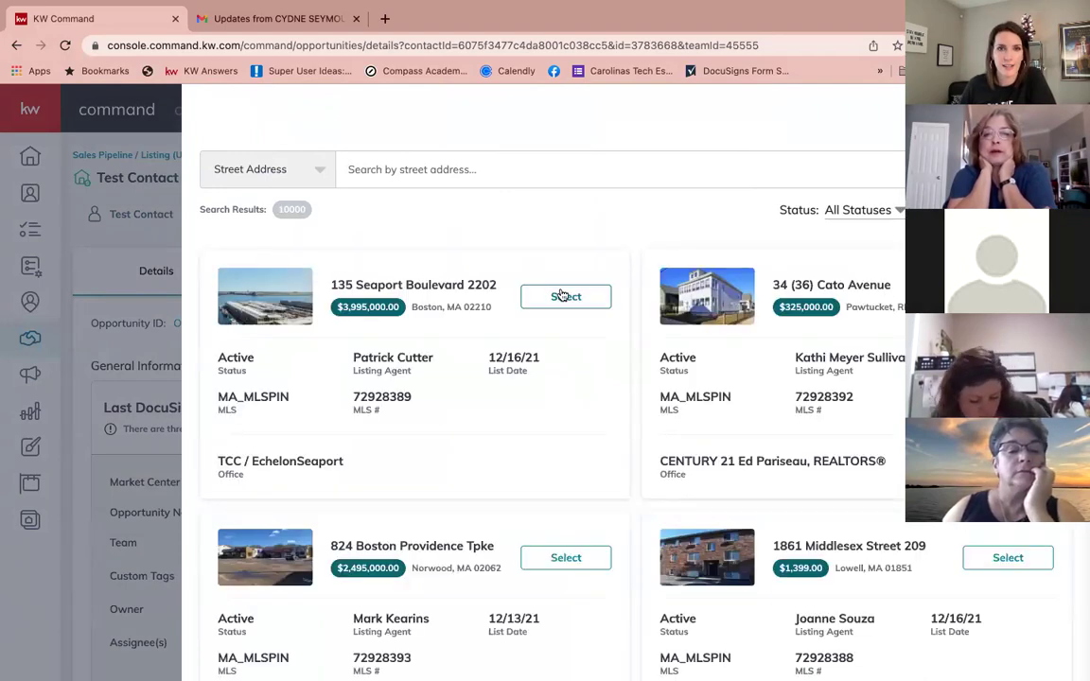
{"action": "left_click", "coordinate": [565, 296]}
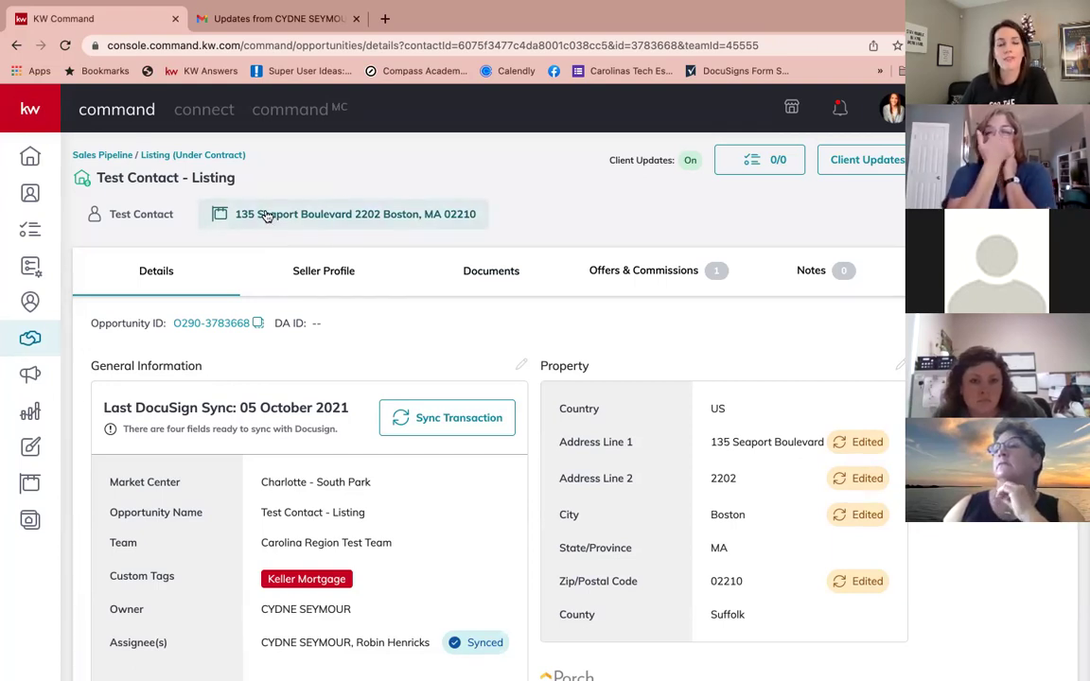
{"action": "left_click", "coordinate": [879, 161]}
Step: Preview the default client update email, then close the preview and Client Updates settings
{"action": "scroll", "coordinate": [530, 375], "scroll_direction": "down", "scroll_amount": 2}
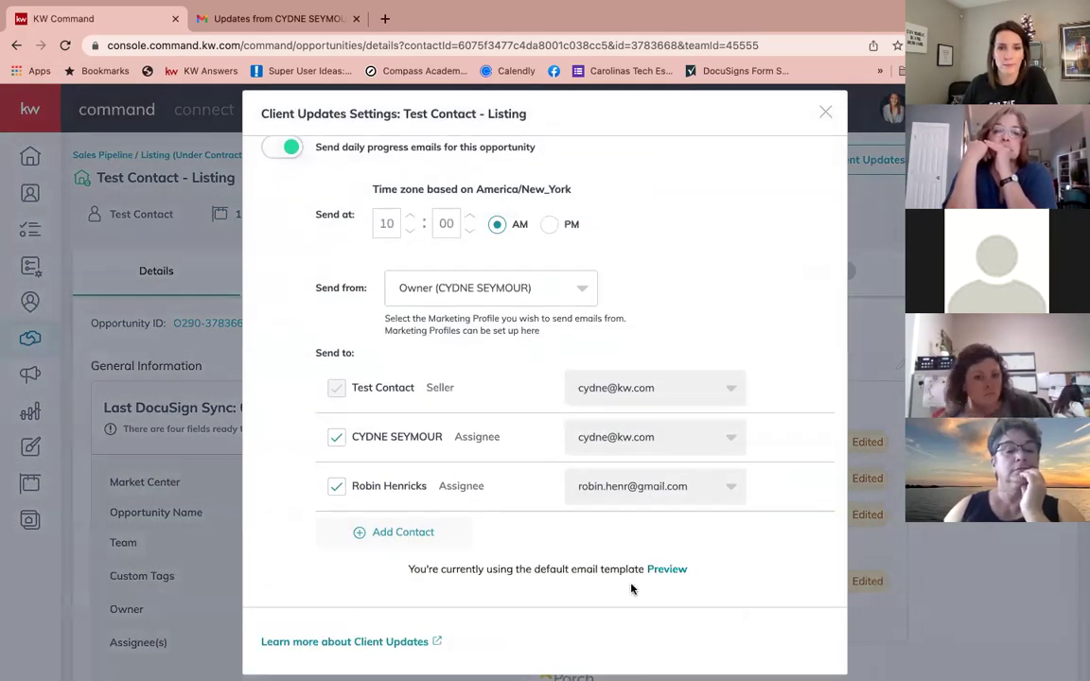
{"action": "left_click", "coordinate": [666, 570]}
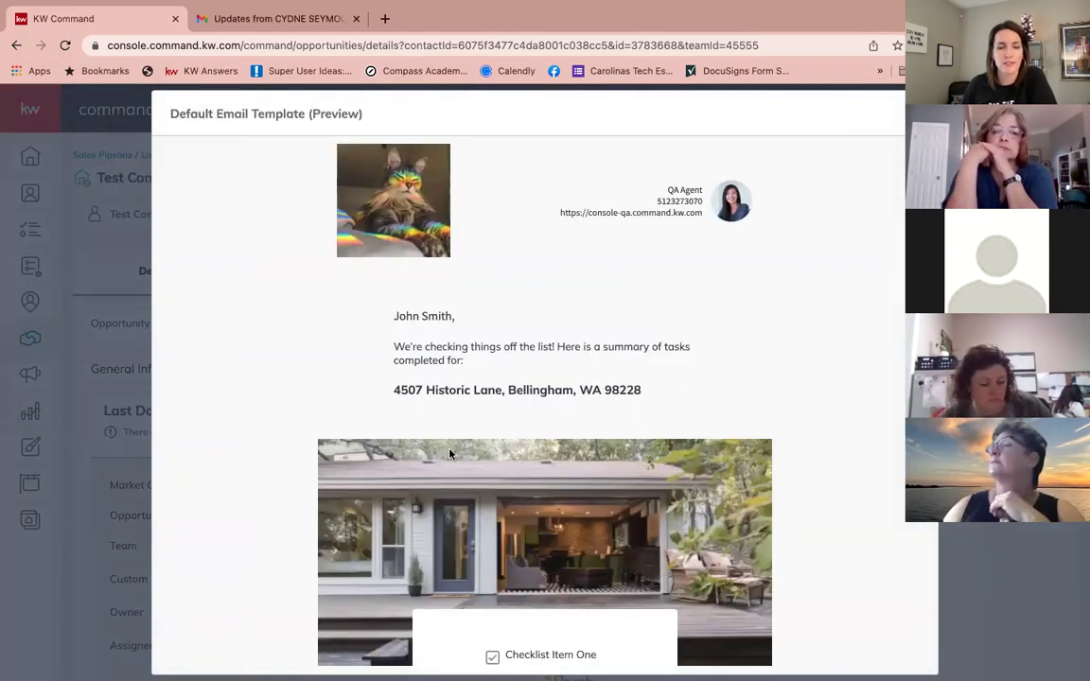
{"action": "scroll", "coordinate": [449, 456], "scroll_direction": "down", "scroll_amount": 2}
{"action": "scroll", "coordinate": [450, 456], "scroll_direction": "down", "scroll_amount": 1}
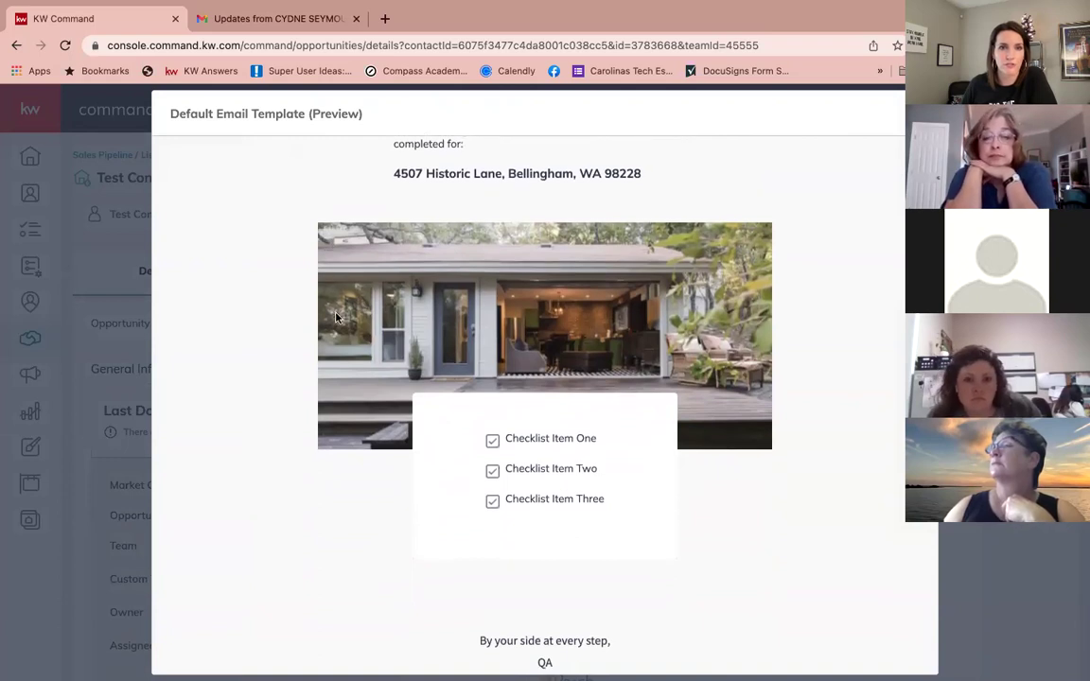
{"action": "scroll", "coordinate": [551, 360], "scroll_direction": "up", "scroll_amount": 1}
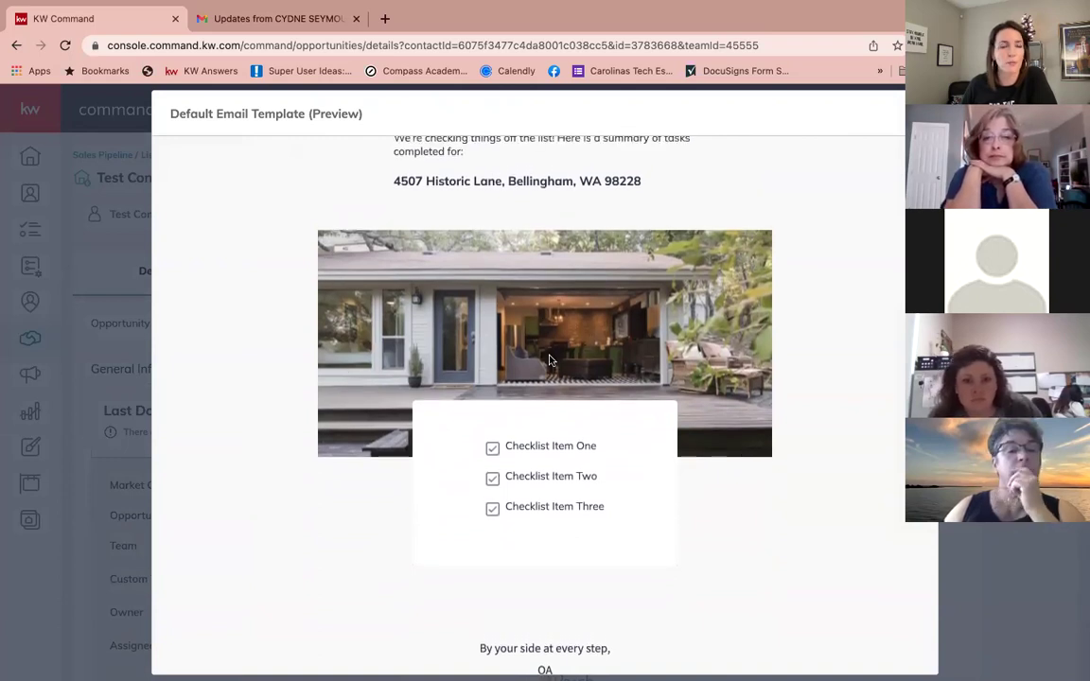
{"action": "scroll", "coordinate": [537, 327], "scroll_direction": "down", "scroll_amount": 1}
{"action": "scroll", "coordinate": [536, 326], "scroll_direction": "up", "scroll_amount": 1}
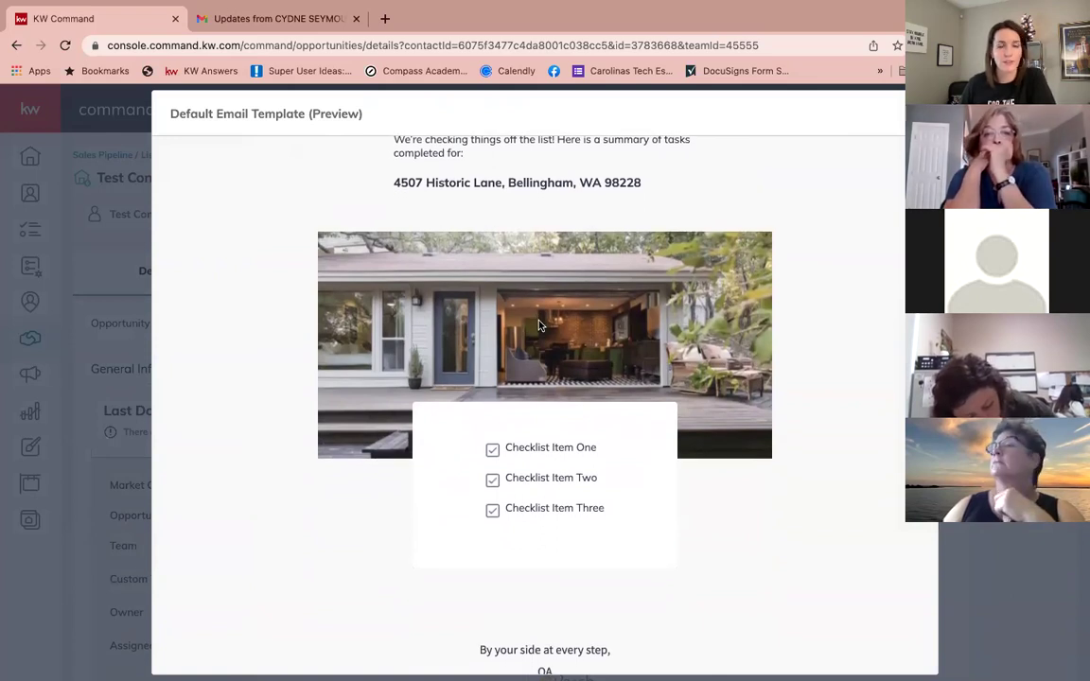
{"action": "scroll", "coordinate": [538, 326], "scroll_direction": "down", "scroll_amount": 1}
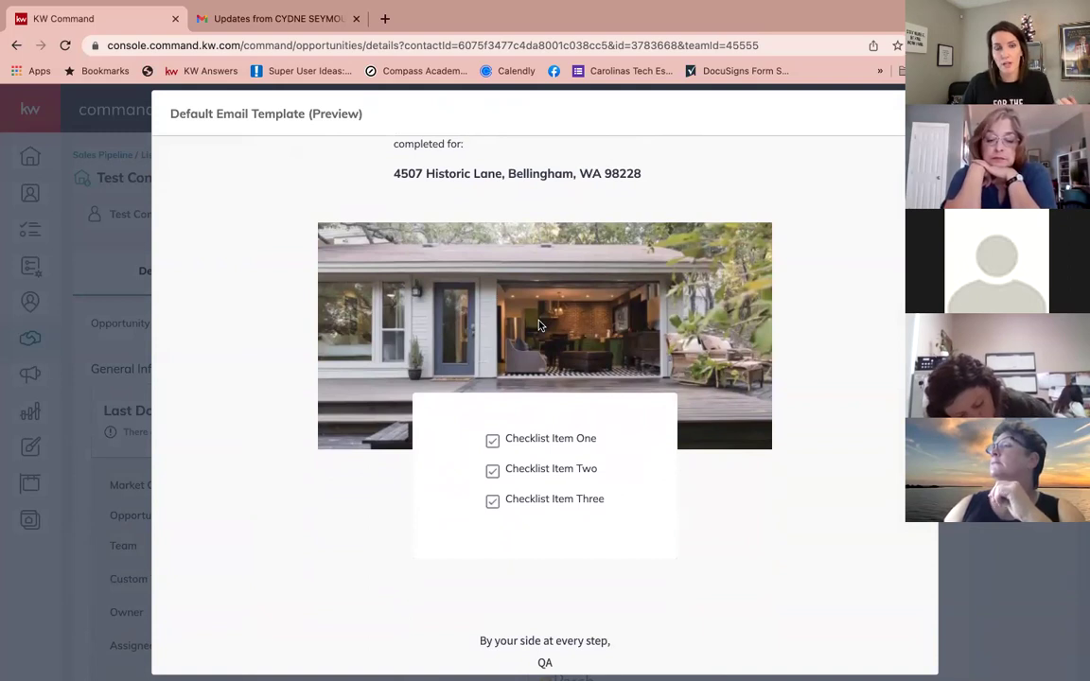
{"action": "scroll", "coordinate": [539, 325], "scroll_direction": "up", "scroll_amount": 1}
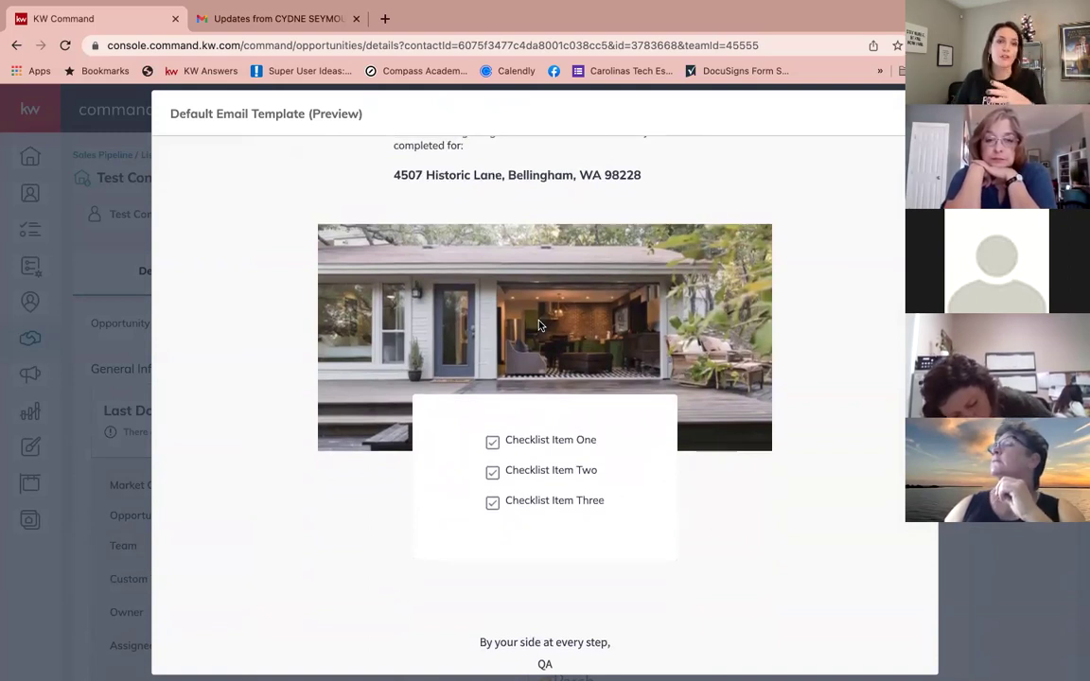
{"action": "scroll", "coordinate": [537, 326], "scroll_direction": "down", "scroll_amount": 1}
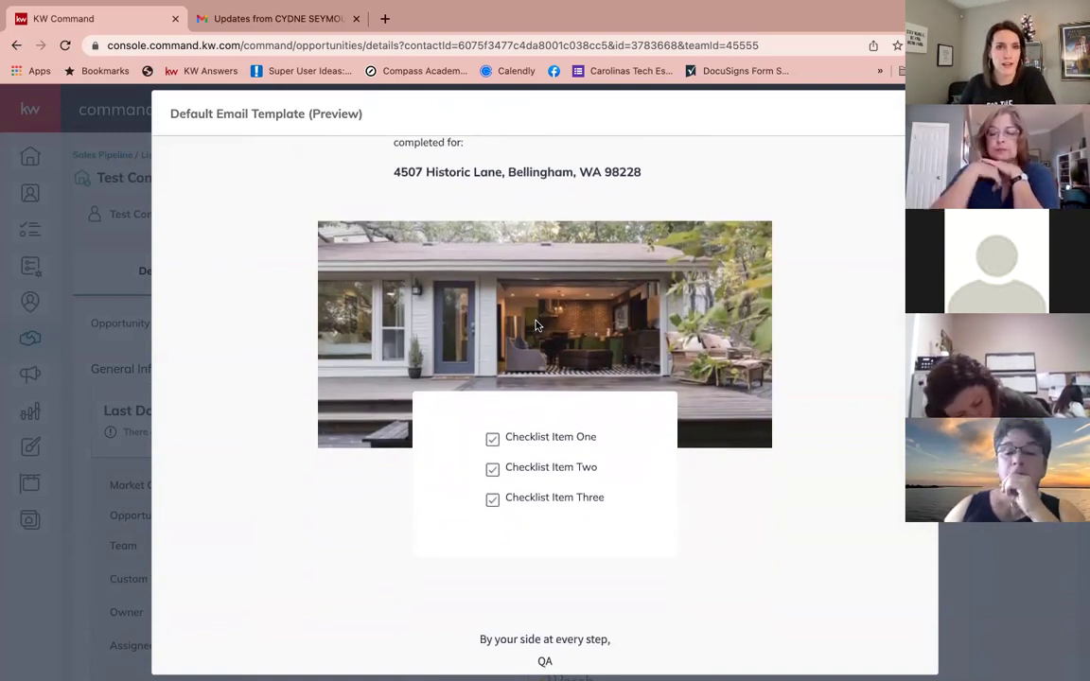
{"action": "scroll", "coordinate": [535, 325], "scroll_direction": "up", "scroll_amount": 3}
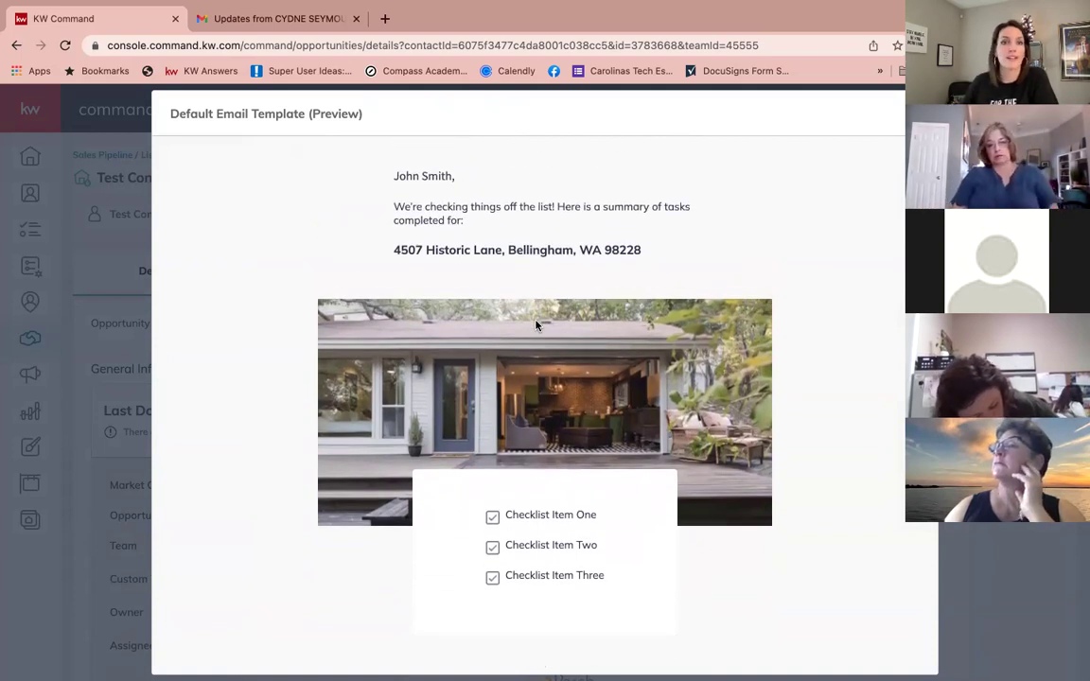
{"action": "left_click", "coordinate": [918, 114]}
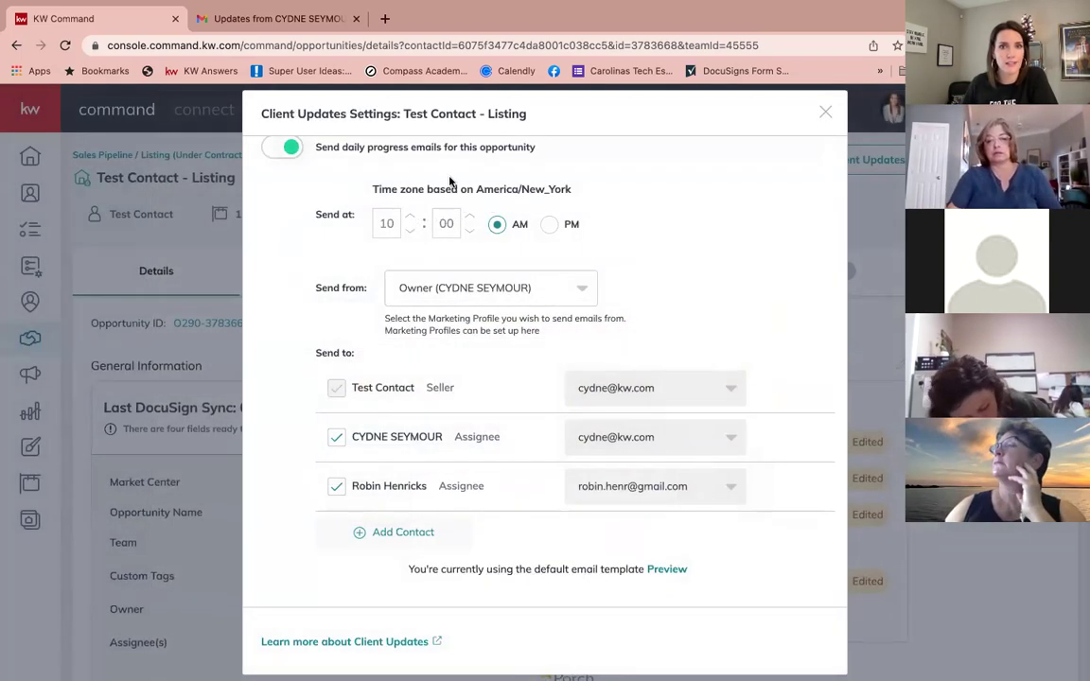
{"action": "left_click", "coordinate": [825, 115]}
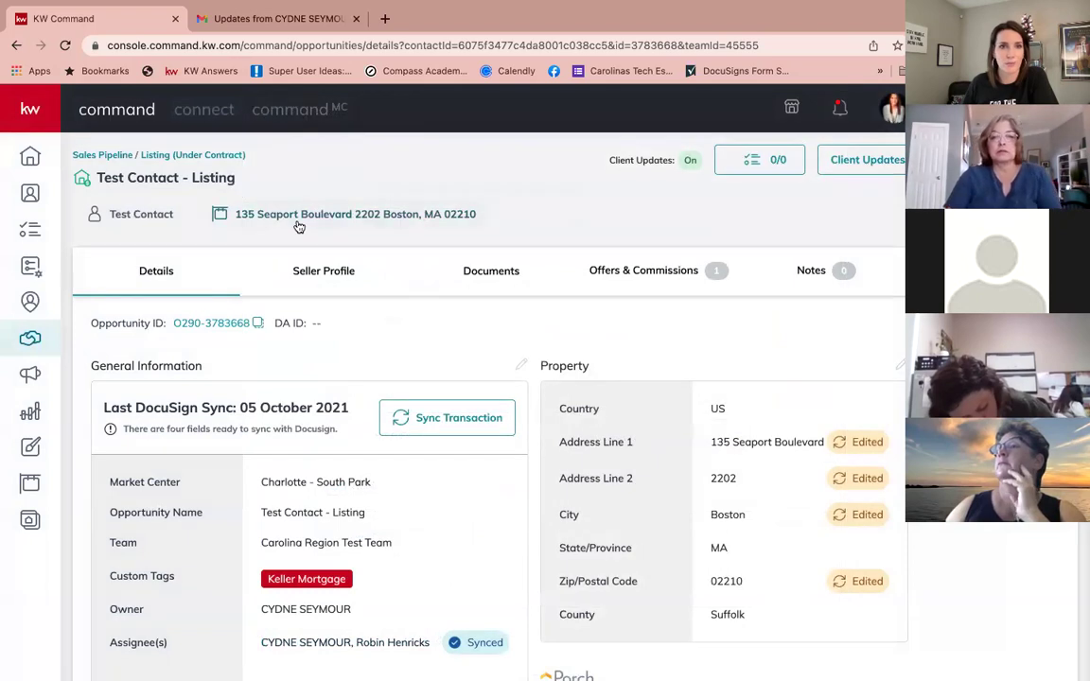
{"action": "left_click", "coordinate": [274, 212]}
{"action": "left_click", "coordinate": [484, 328]}
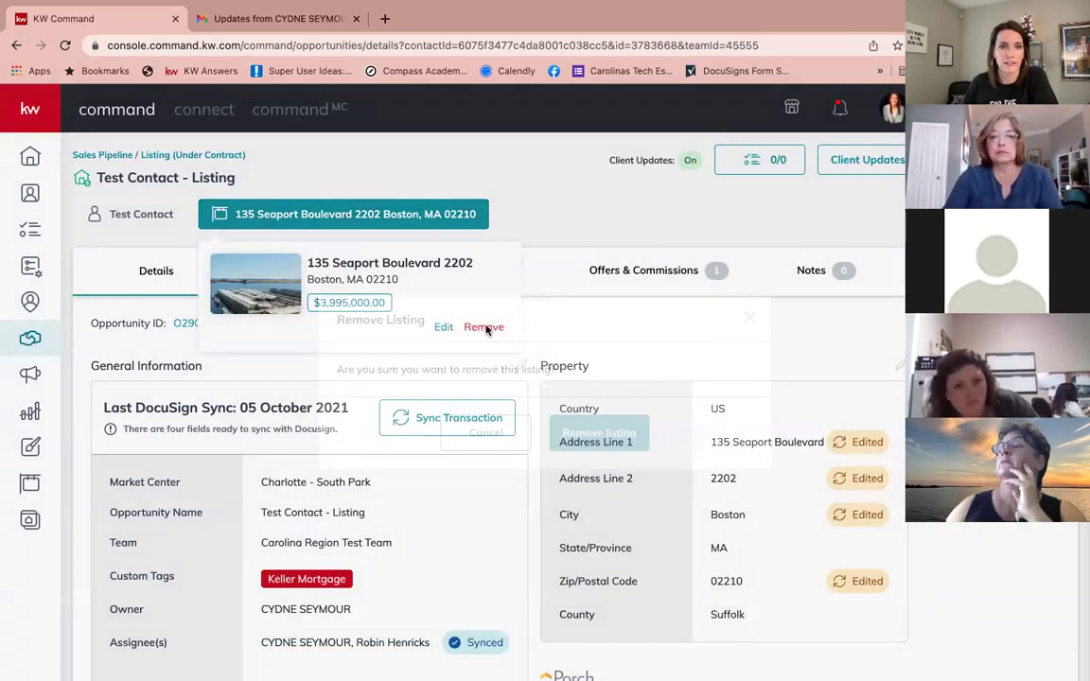
{"action": "left_click", "coordinate": [602, 432]}
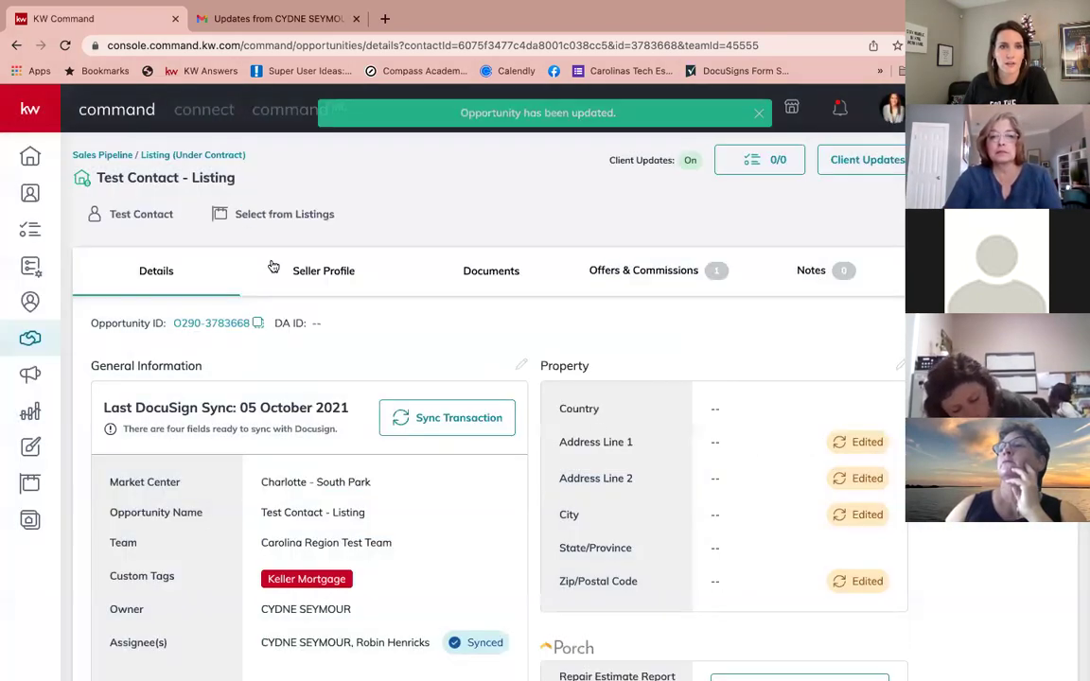
Step: Browse the listings search for another property to attach to Test Contact - Listing, then dismiss it without choosing one
{"action": "left_click", "coordinate": [295, 216]}
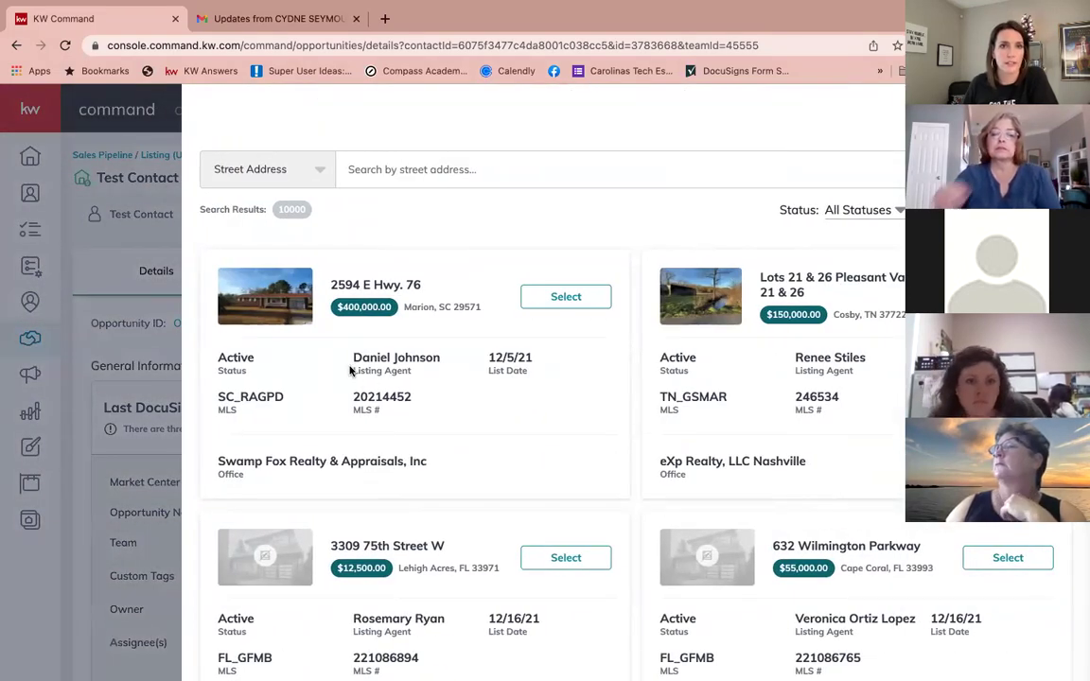
{"action": "key", "text": "Escape"}
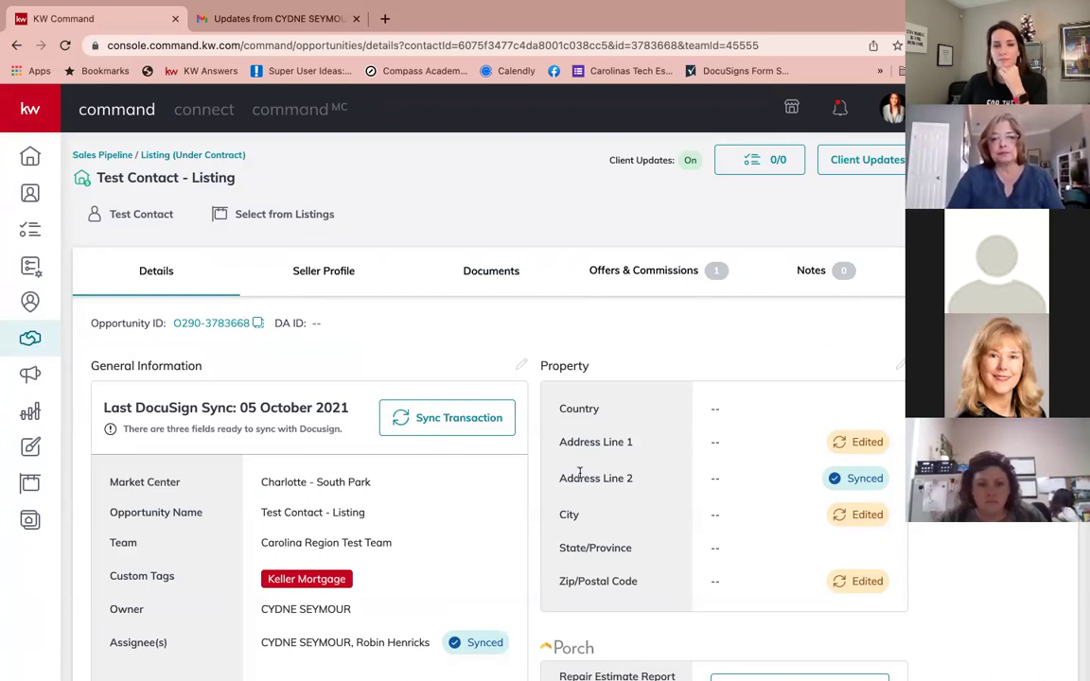
Step: Go from the Listing (Under Contract) board back to Opportunities and show the Buyers: Under Contract board
{"action": "left_click", "coordinate": [160, 157]}
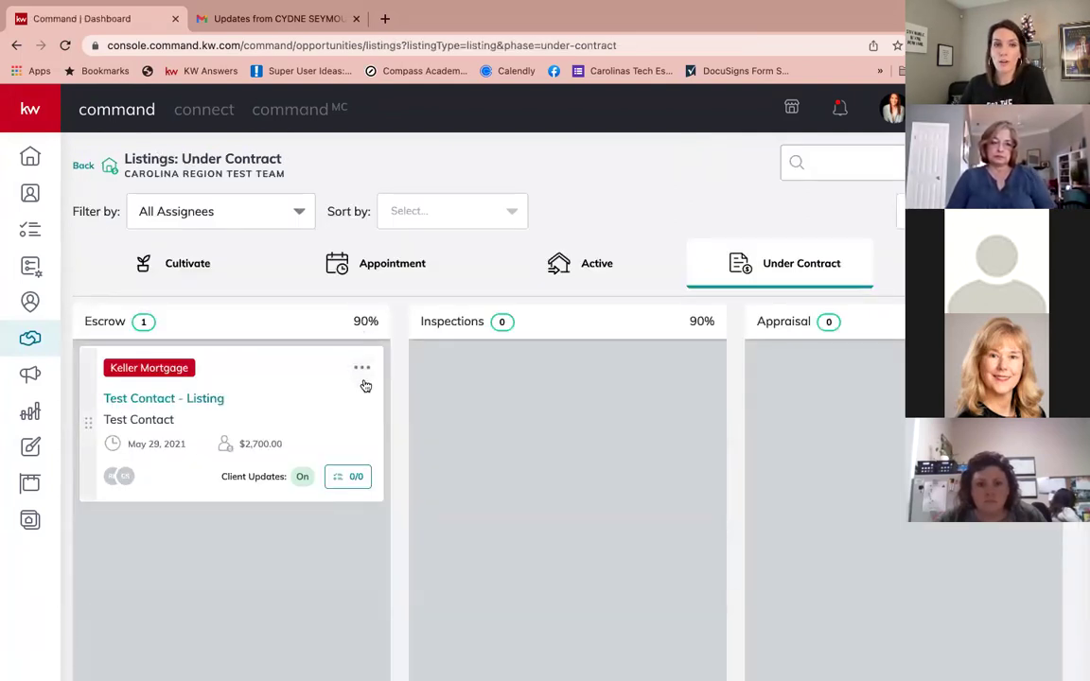
{"action": "left_click", "coordinate": [78, 163]}
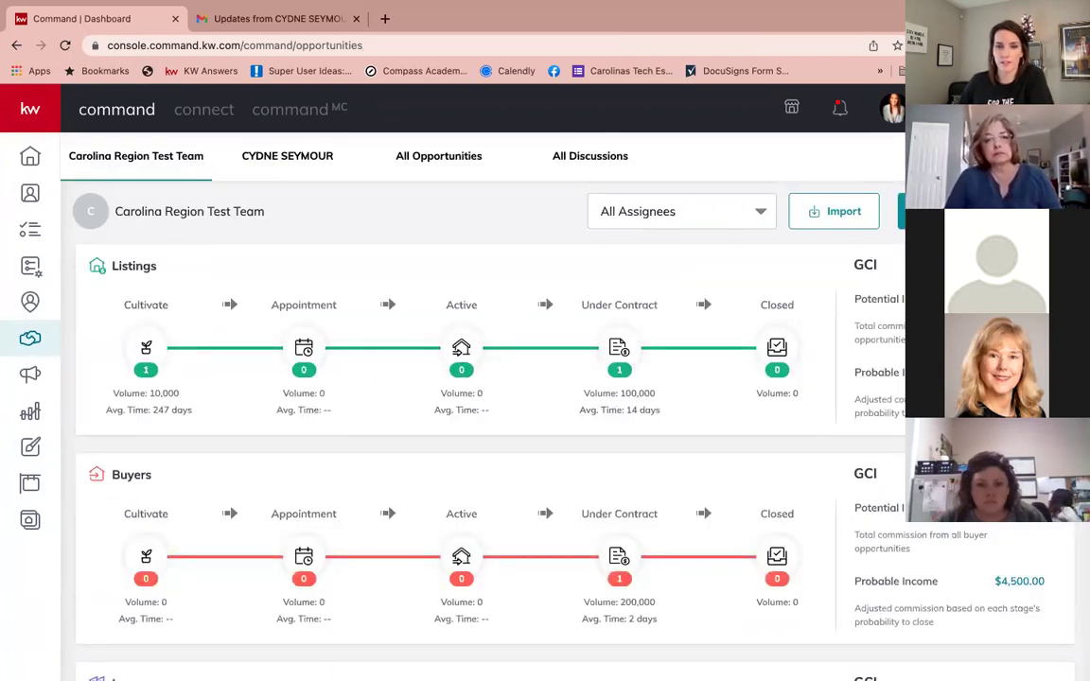
{"action": "left_click", "coordinate": [619, 556]}
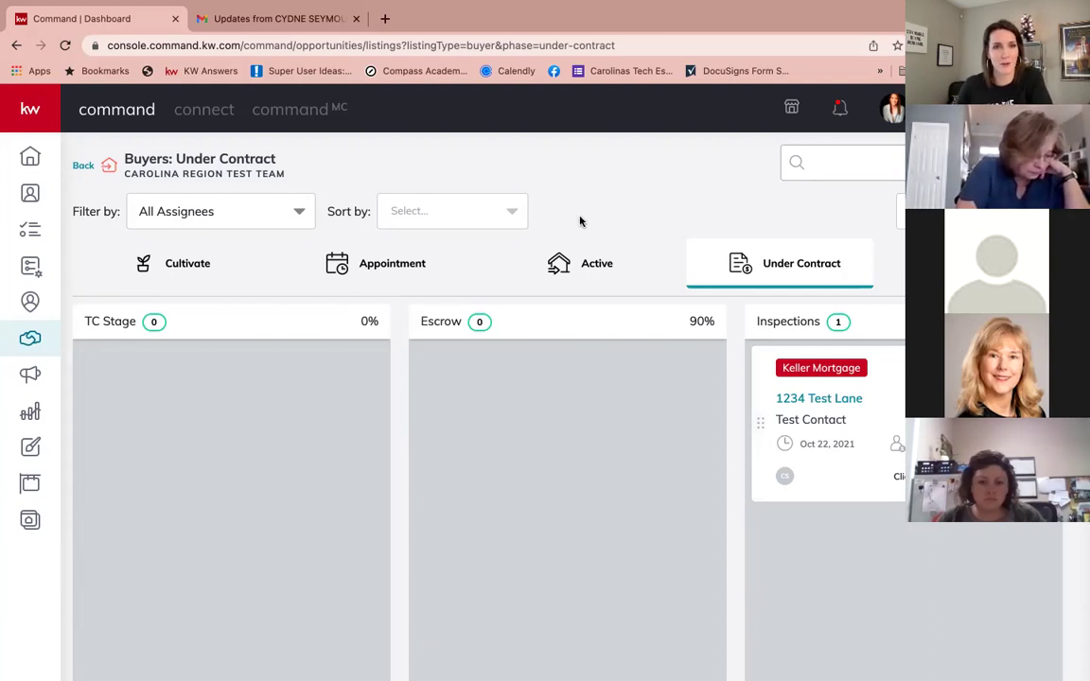
{"action": "scroll", "coordinate": [581, 221], "scroll_direction": "down", "scroll_amount": 1}
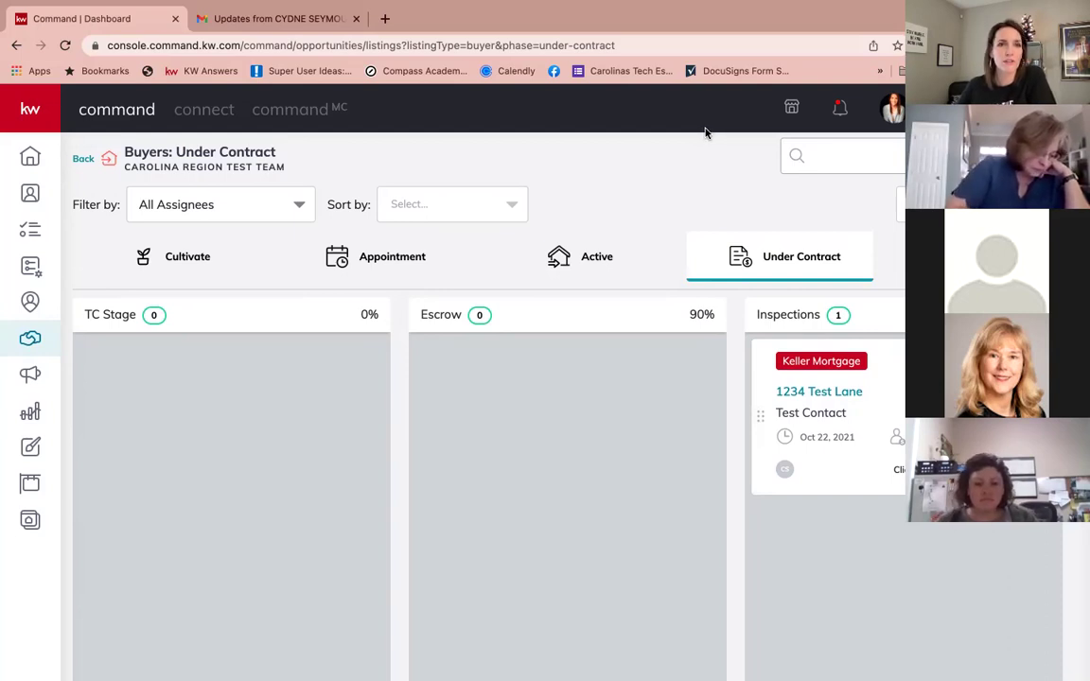
{"action": "mouse_move", "coordinate": [809, 21]}
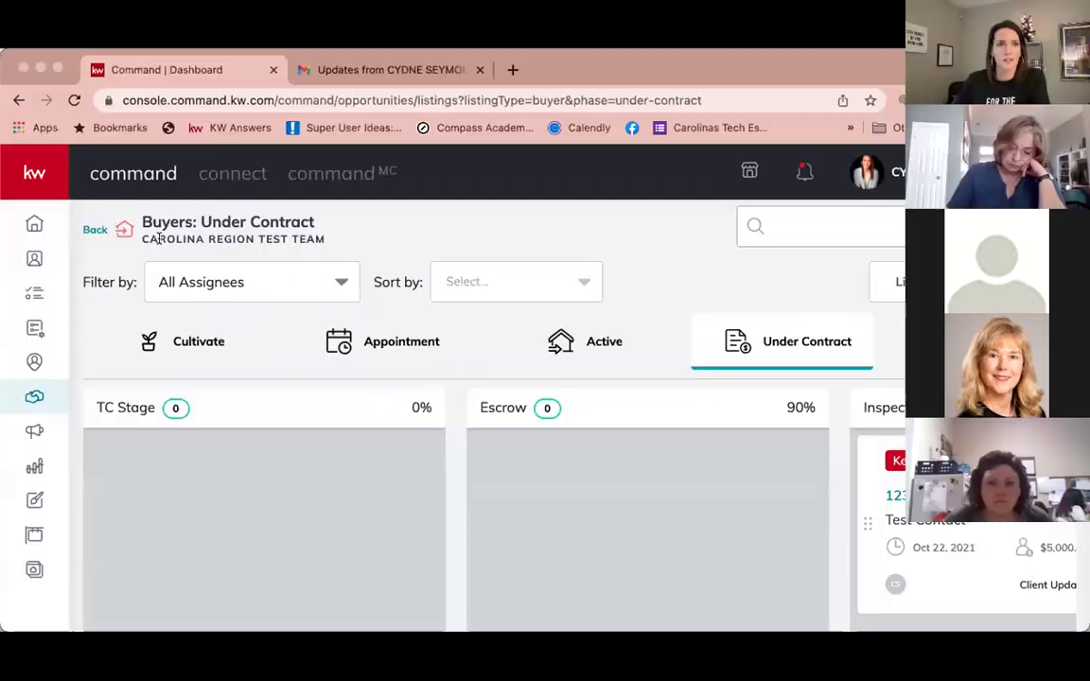
{"action": "left_click", "coordinate": [54, 66]}
Step: In Gmail, read the Updates email's three completed tasks, signature and footer
{"action": "left_click", "coordinate": [314, 18]}
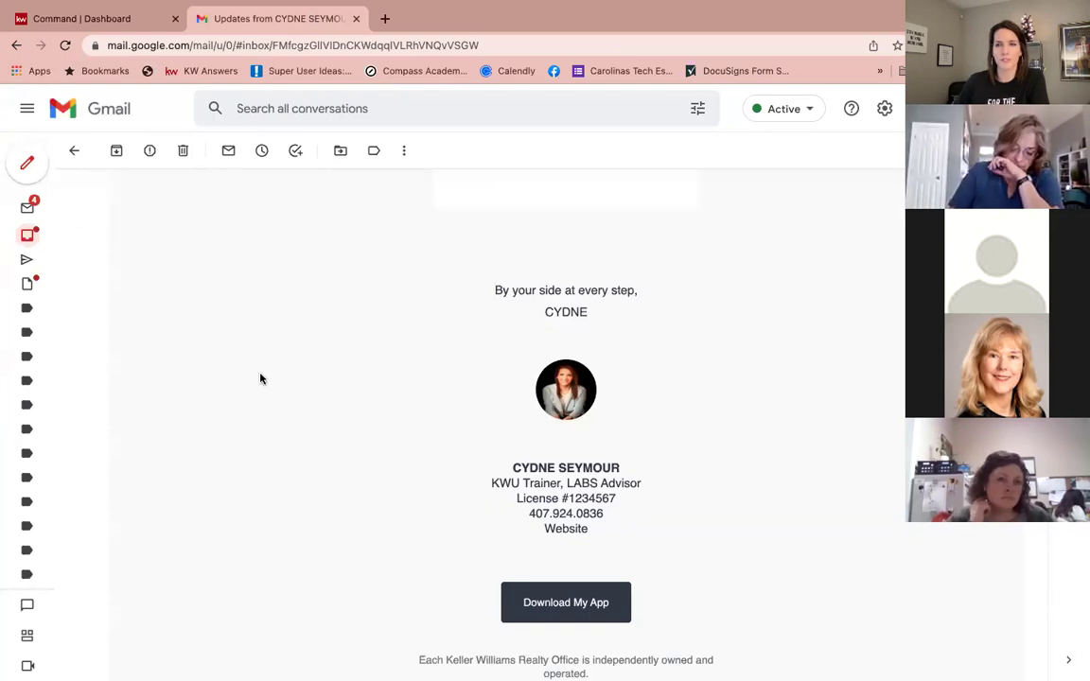
{"action": "scroll", "coordinate": [261, 377], "scroll_direction": "up", "scroll_amount": 15}
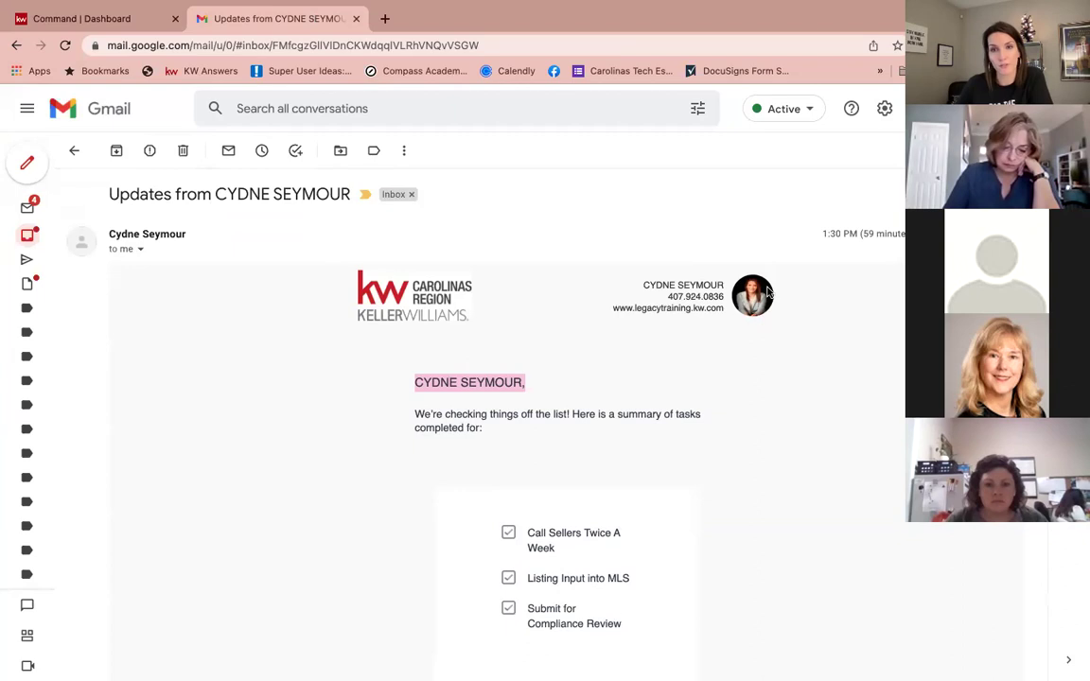
{"action": "left_click", "coordinate": [535, 376]}
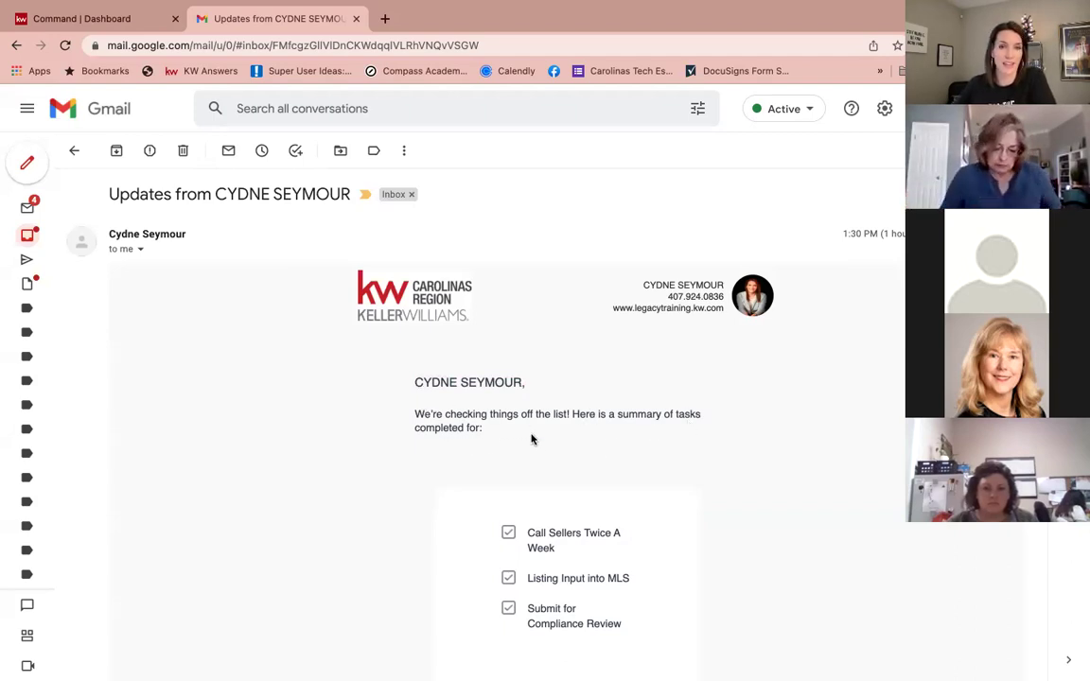
{"action": "scroll", "coordinate": [544, 440], "scroll_direction": "down", "scroll_amount": 3}
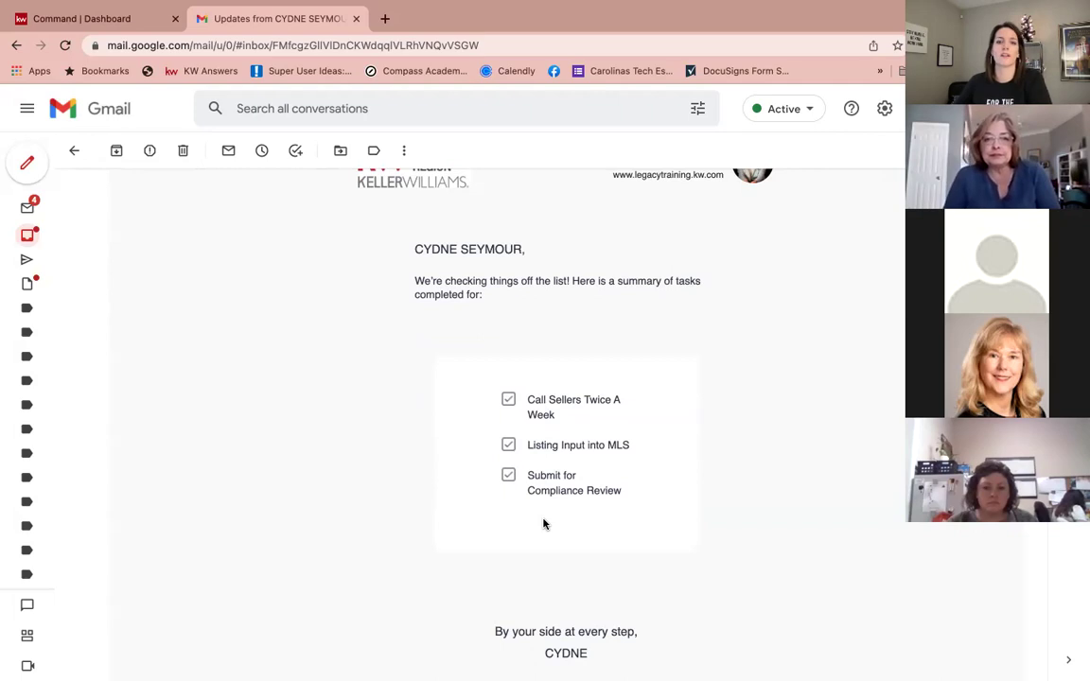
{"action": "scroll", "coordinate": [544, 524], "scroll_direction": "down", "scroll_amount": 5}
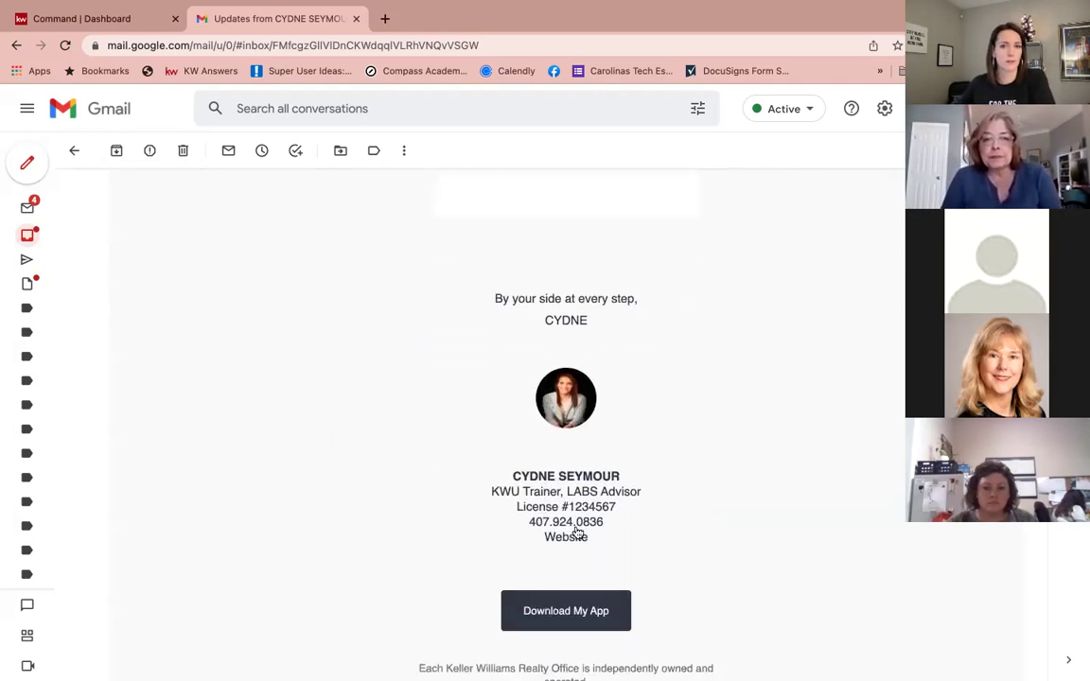
{"action": "scroll", "coordinate": [375, 468], "scroll_direction": "down", "scroll_amount": 4}
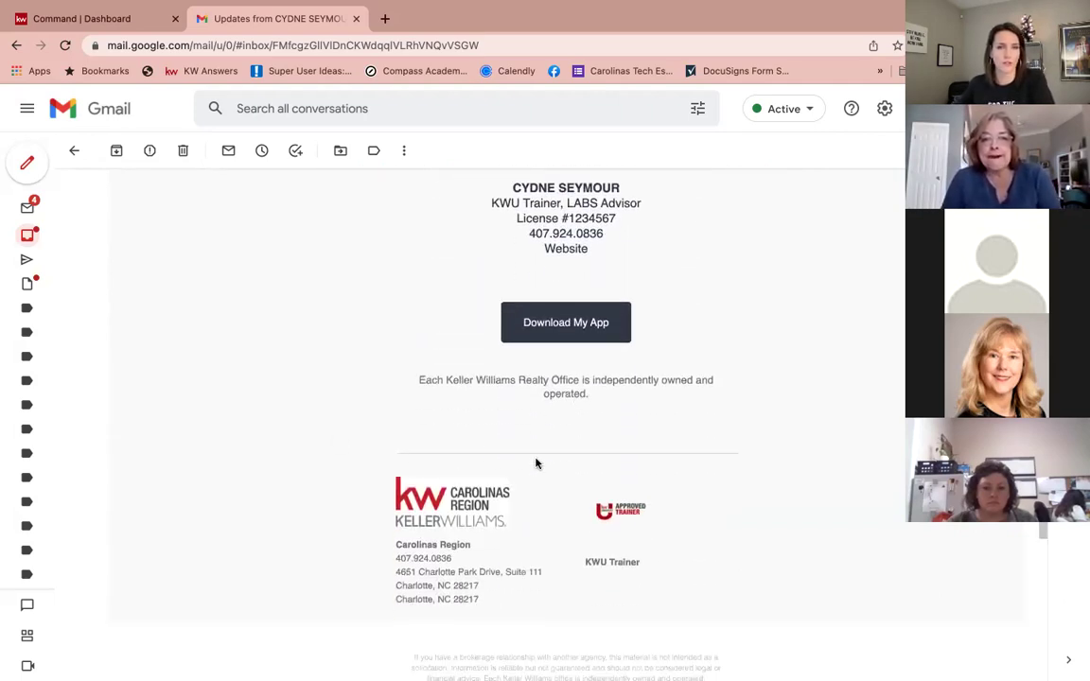
{"action": "scroll", "coordinate": [536, 464], "scroll_direction": "down", "scroll_amount": 7}
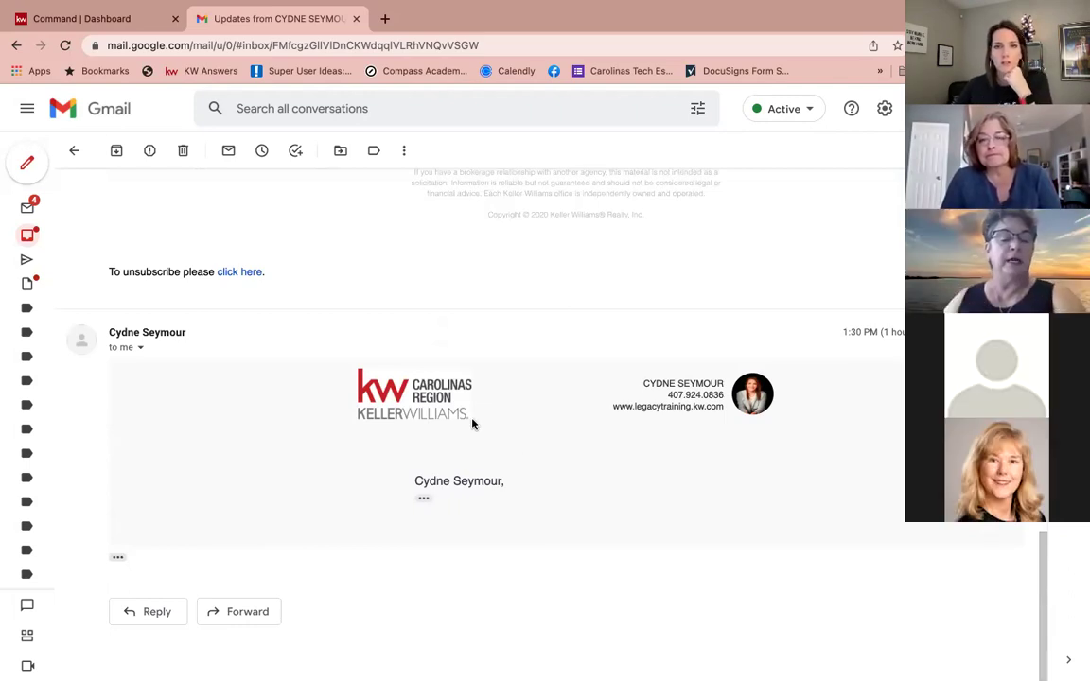
Step: Re-read the email's task checklist, then go back to the Command | Dashboard tab
{"action": "scroll", "coordinate": [473, 424], "scroll_direction": "down", "scroll_amount": 12}
{"action": "scroll", "coordinate": [473, 425], "scroll_direction": "up", "scroll_amount": 10}
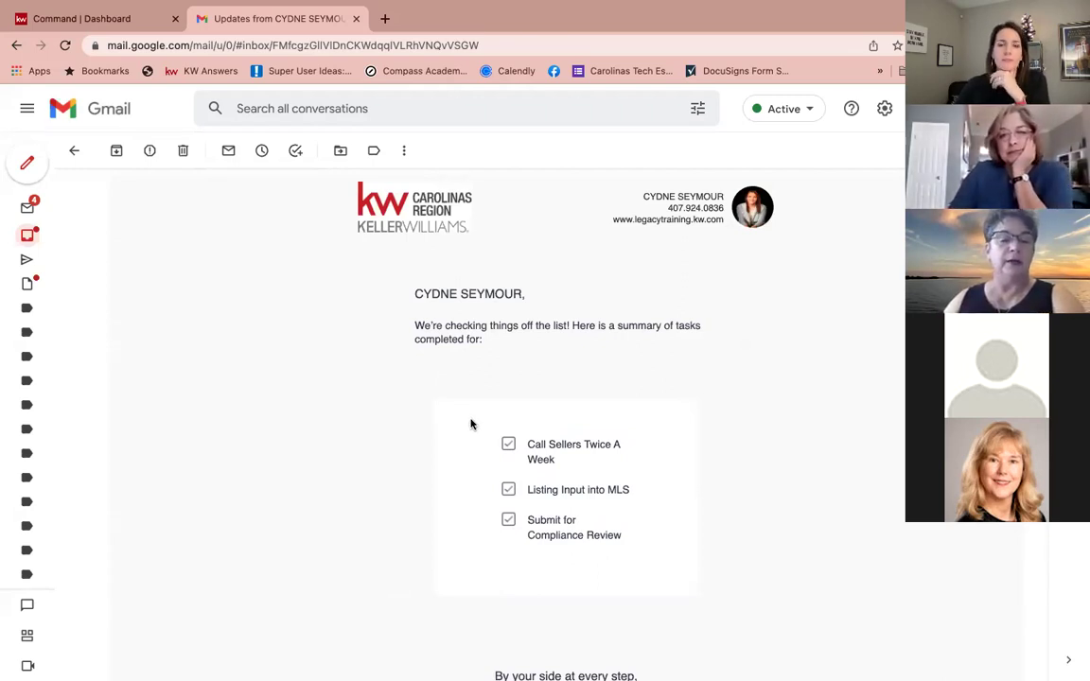
{"action": "scroll", "coordinate": [477, 338], "scroll_direction": "down", "scroll_amount": 2}
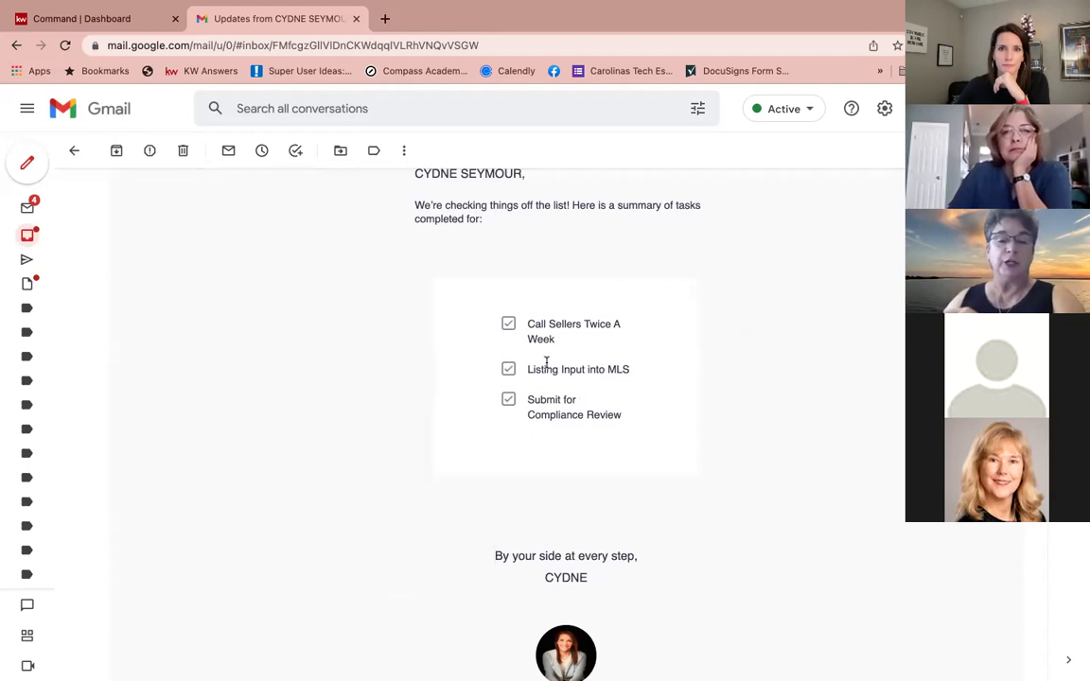
{"action": "scroll", "coordinate": [546, 363], "scroll_direction": "up", "scroll_amount": 1}
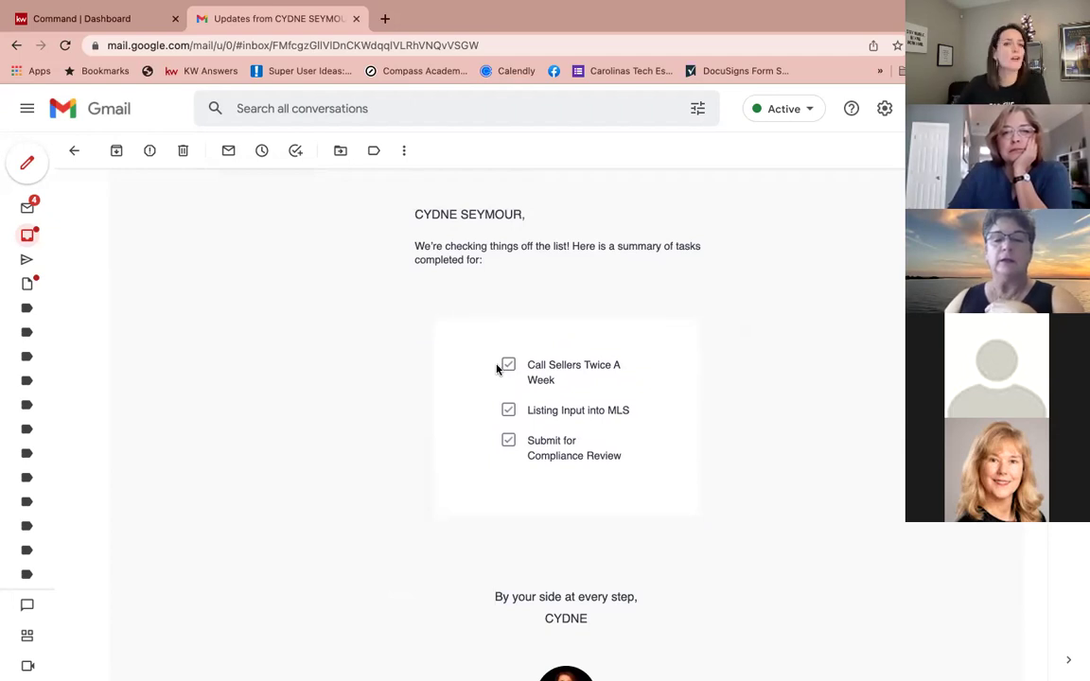
{"action": "scroll", "coordinate": [455, 341], "scroll_direction": "up", "scroll_amount": 3}
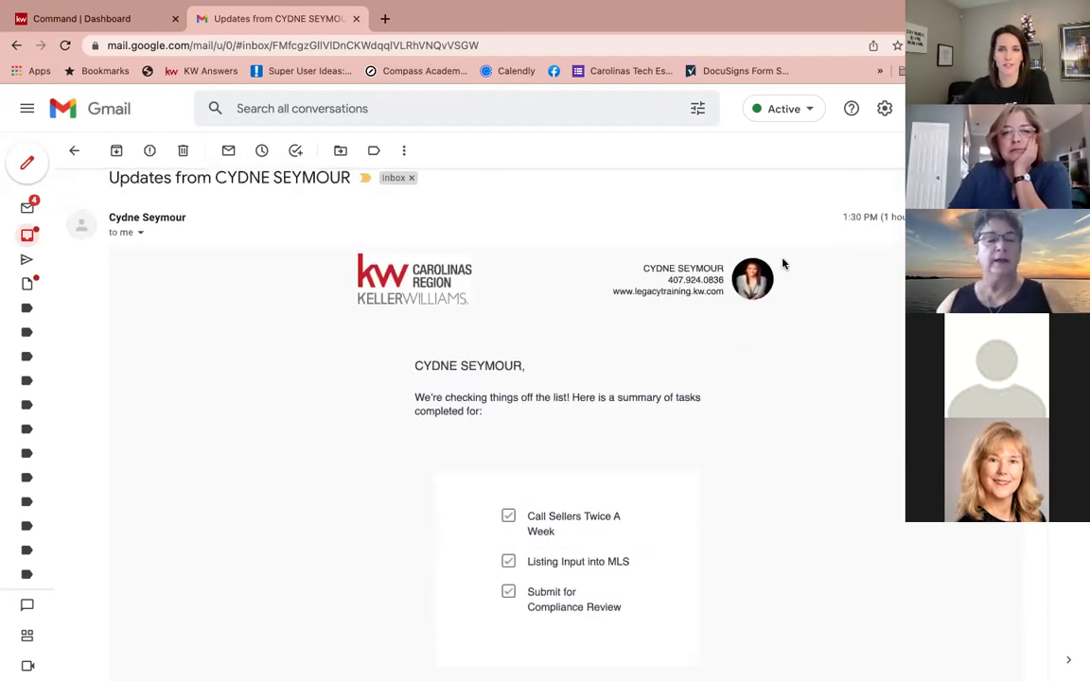
{"action": "scroll", "coordinate": [504, 360], "scroll_direction": "down", "scroll_amount": 3}
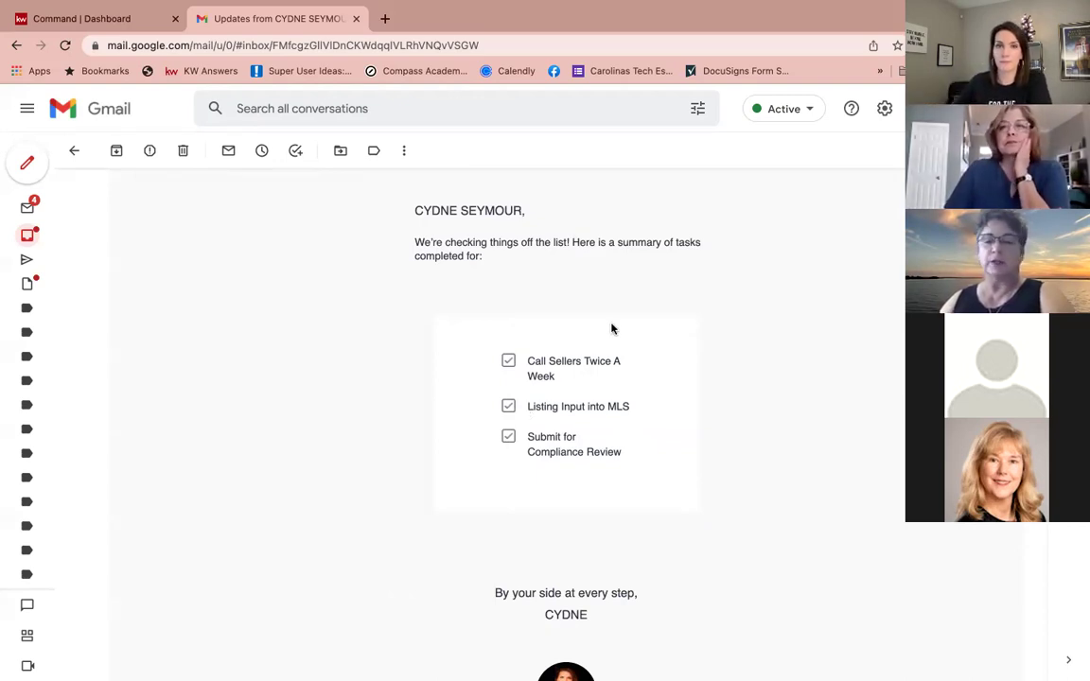
{"action": "scroll", "coordinate": [613, 303], "scroll_direction": "up", "scroll_amount": 3}
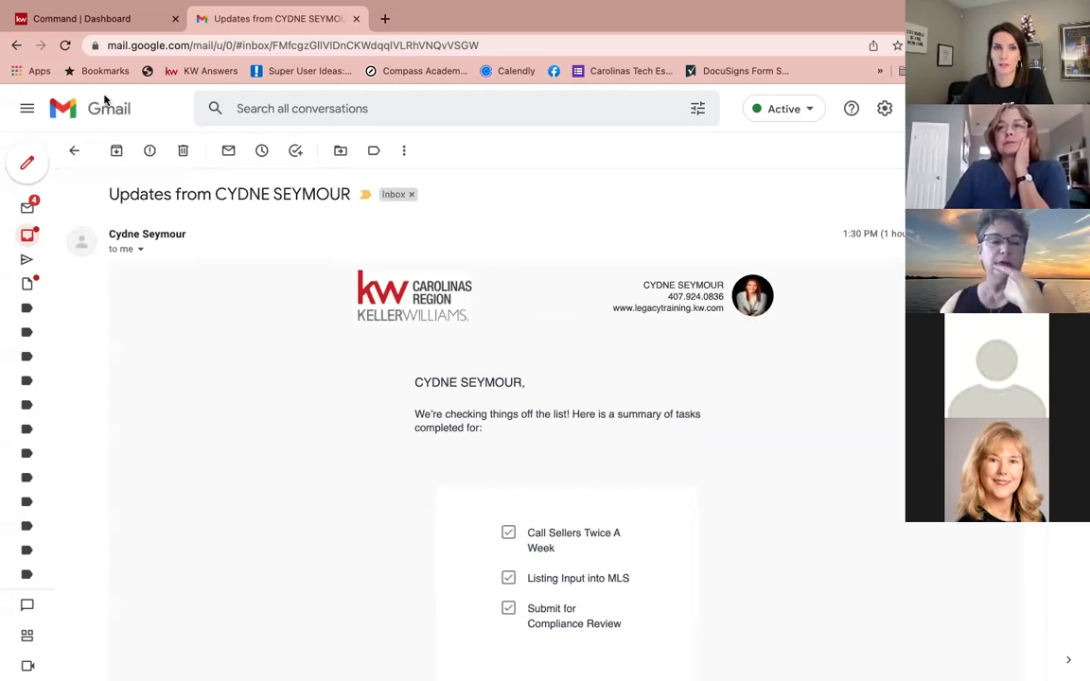
{"action": "left_click", "coordinate": [104, 19]}
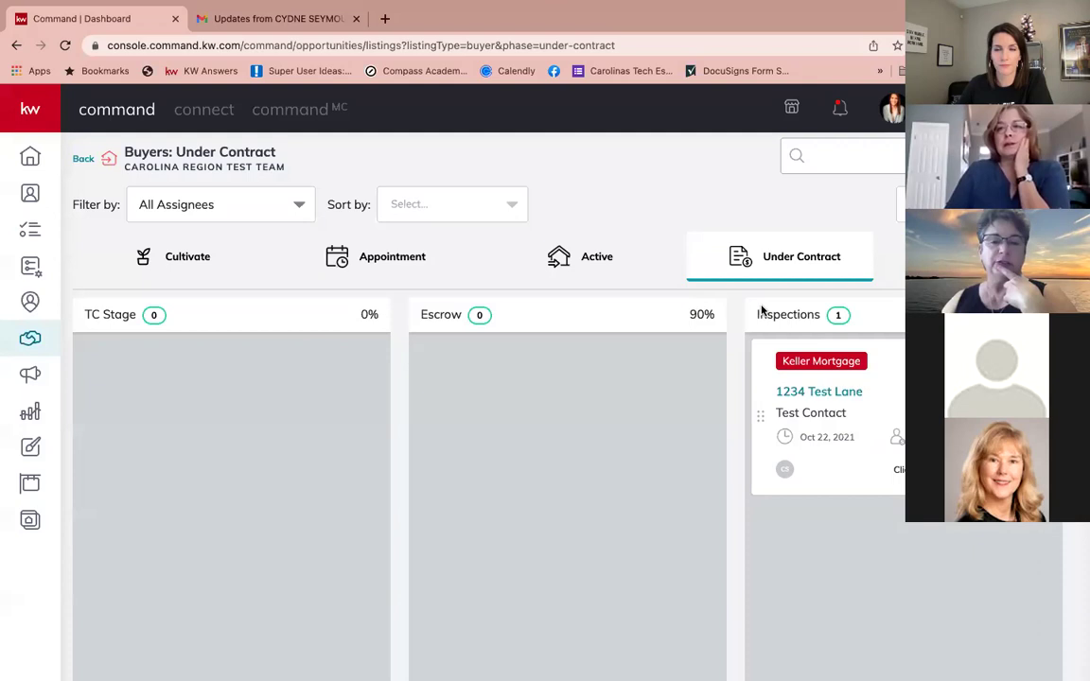
Step: Open the 1234 Test Lane buyer opportunity and its Client Updates settings
{"action": "scroll", "coordinate": [762, 312], "scroll_direction": "up", "scroll_amount": 1}
{"action": "left_click", "coordinate": [826, 399]}
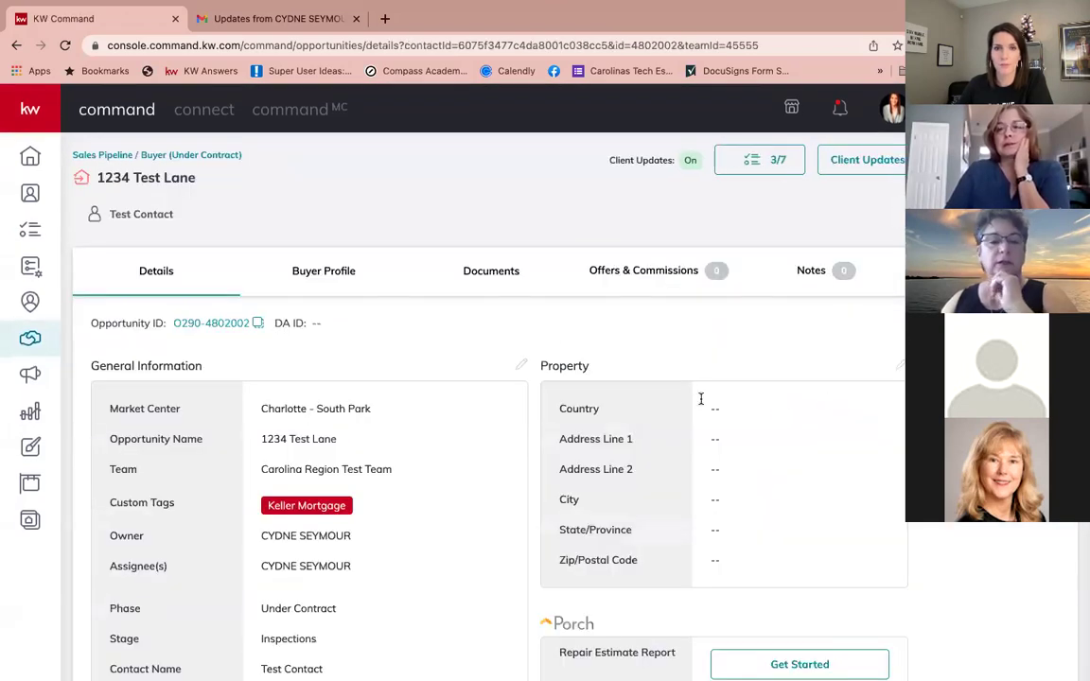
{"action": "left_click", "coordinate": [849, 166]}
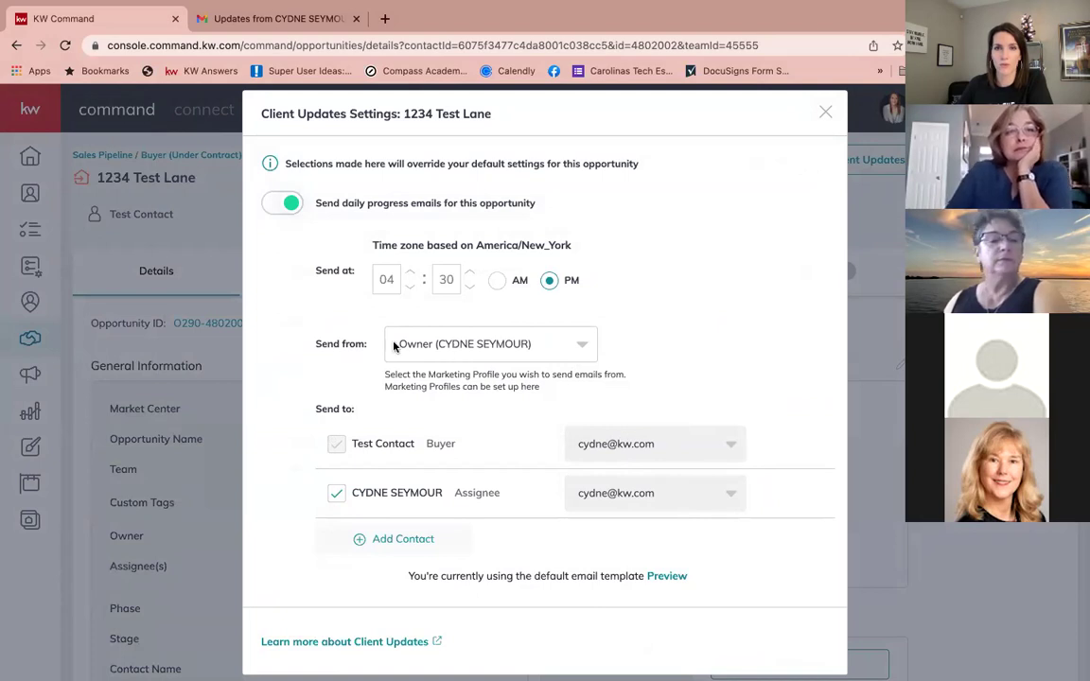
Step: Keep Owner as the sender for the 04:30 PM daily updates, and close the settings
{"action": "left_click", "coordinate": [437, 350]}
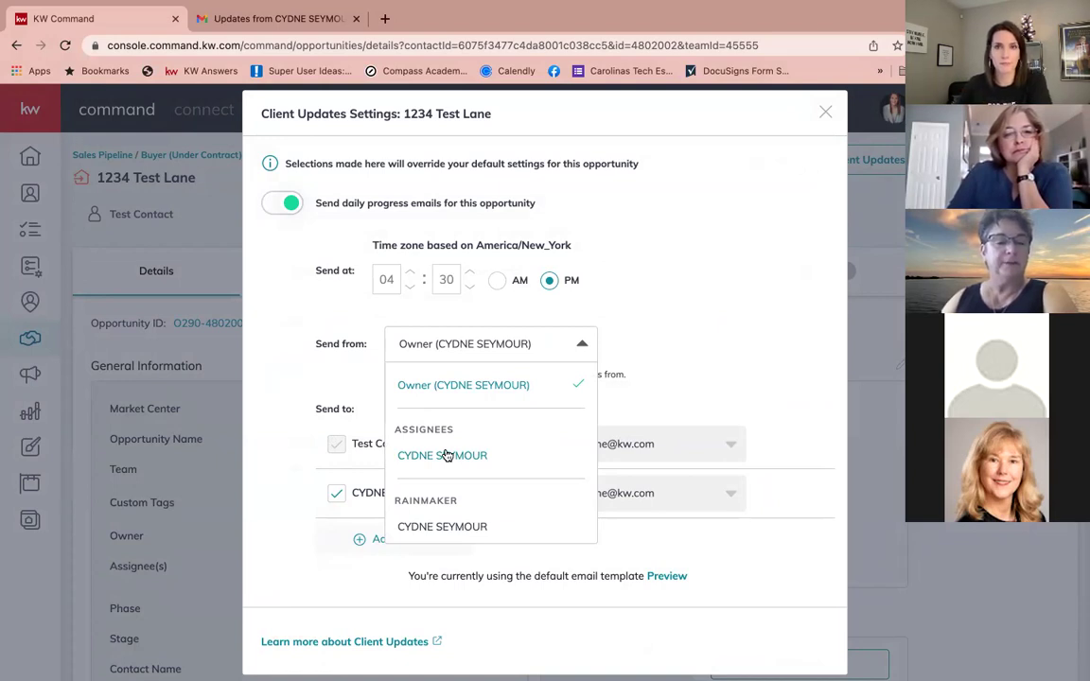
{"action": "left_click", "coordinate": [417, 383]}
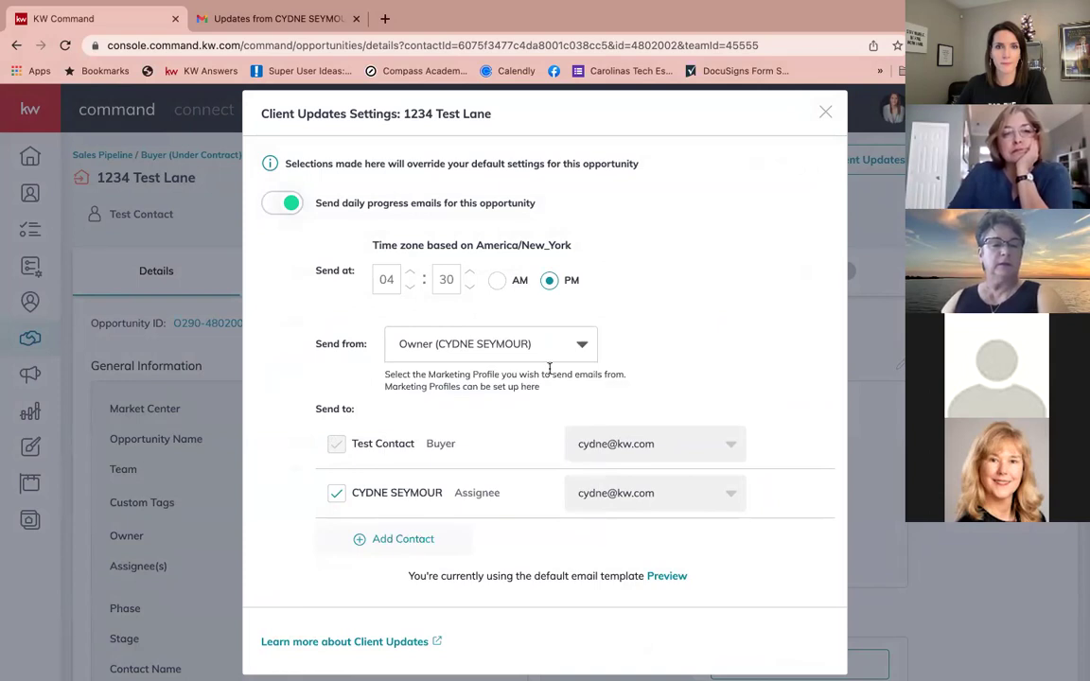
{"action": "left_click", "coordinate": [827, 113]}
{"action": "left_click", "coordinate": [847, 163]}
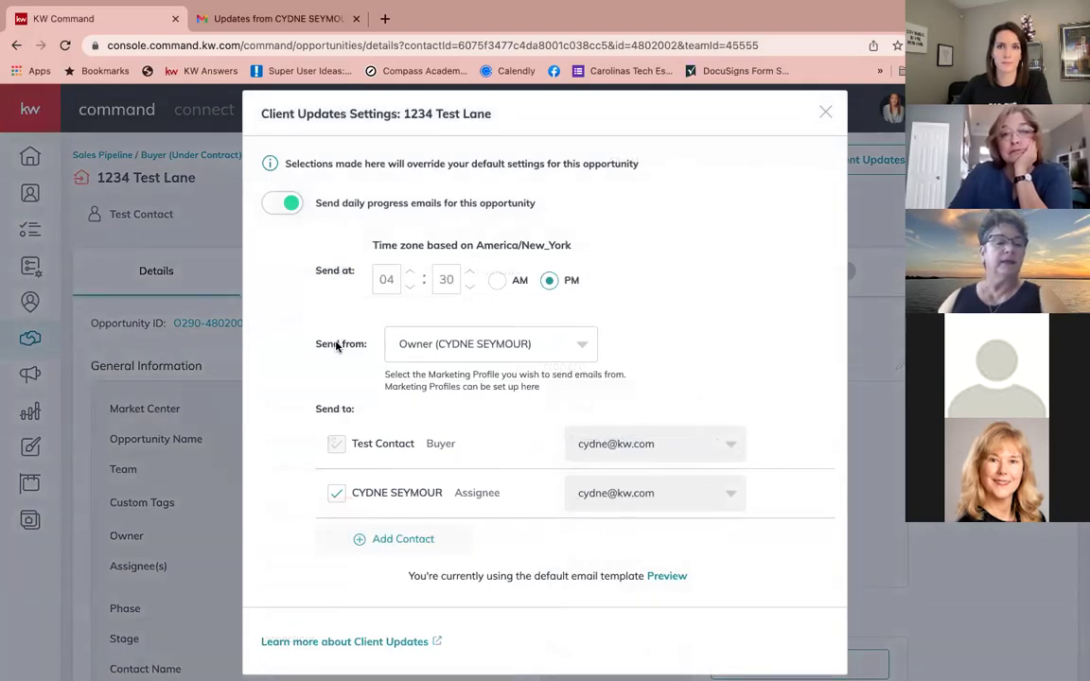
{"action": "left_click", "coordinate": [826, 112]}
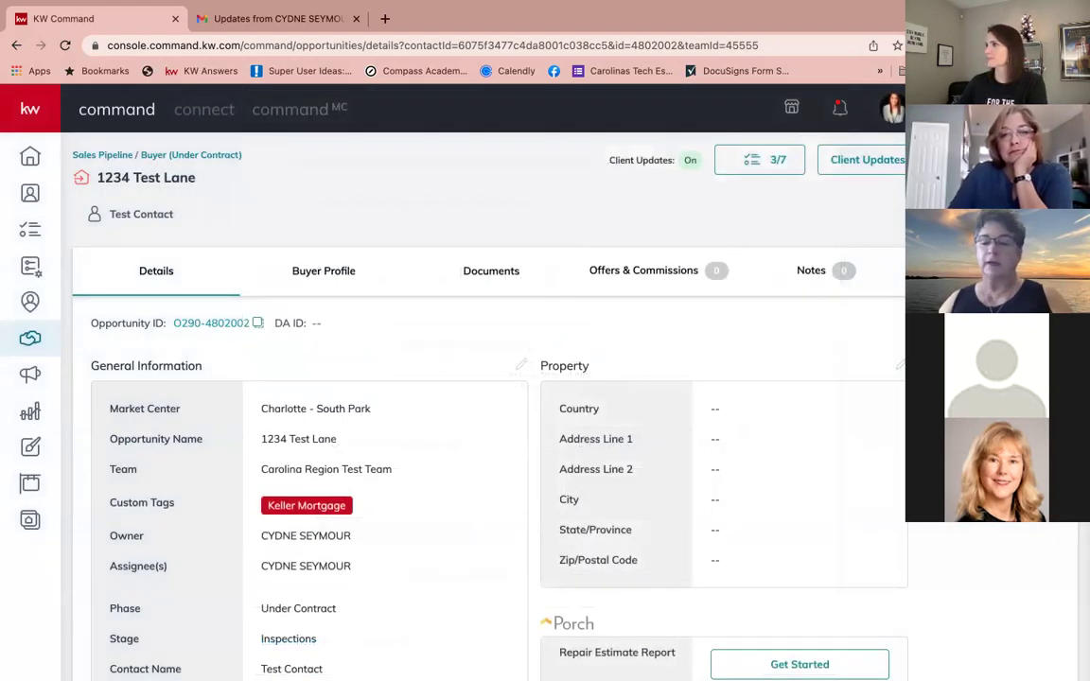